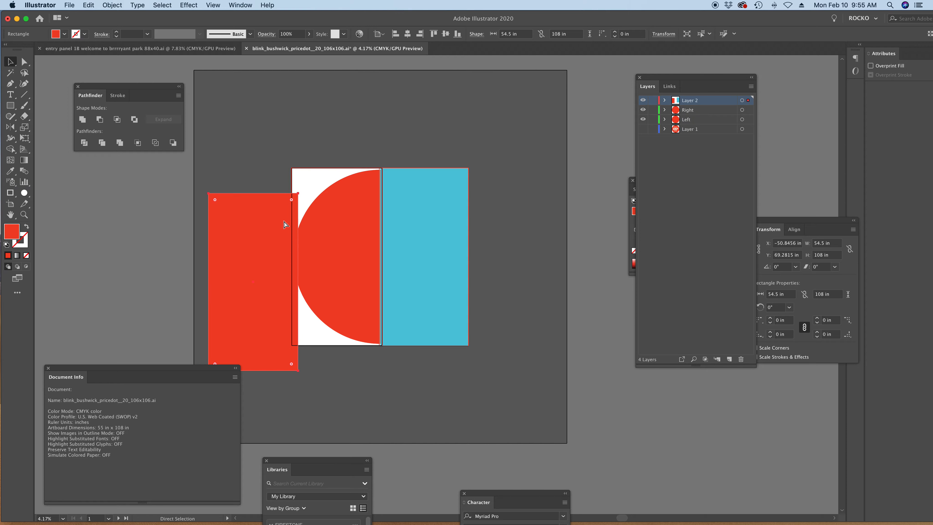
- Move the blue rectangle to the Right layer and the red rectangle to the Left layer
left_click(431, 192)
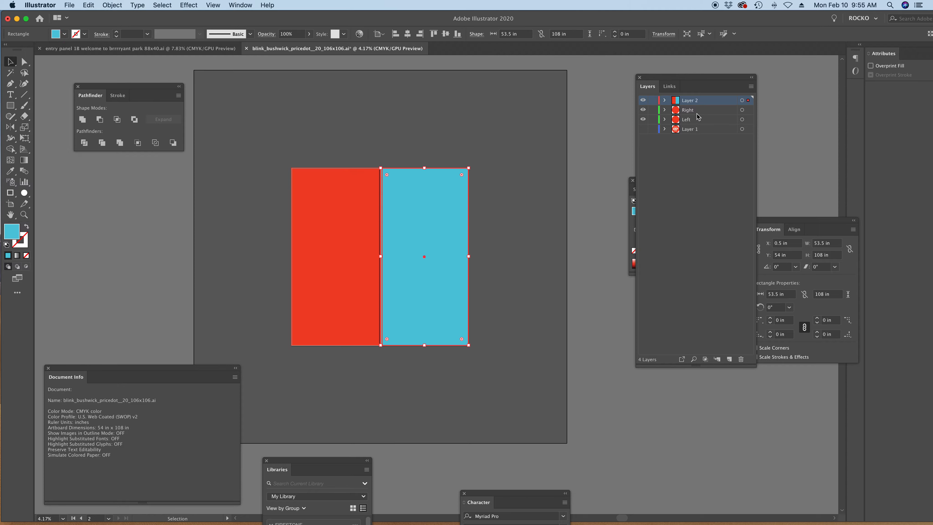
left_click_drag(748, 100, 749, 110)
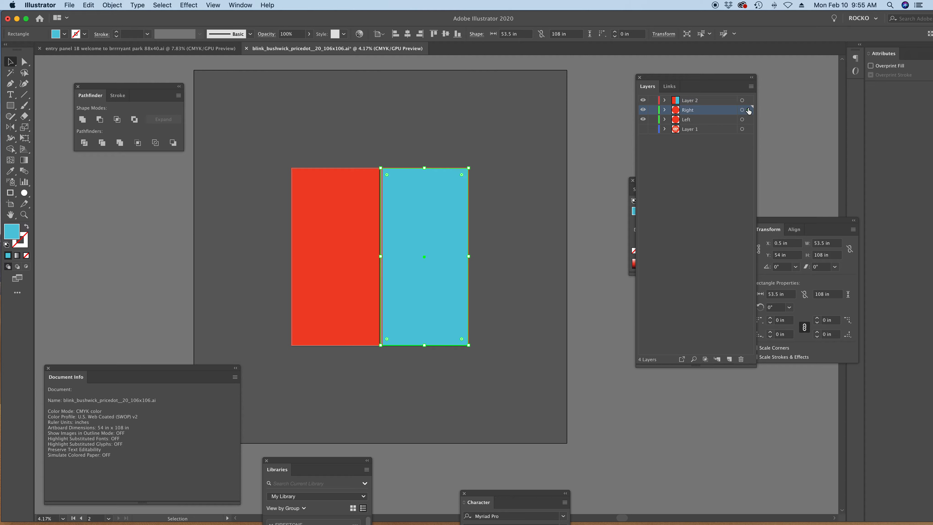
left_click(364, 204)
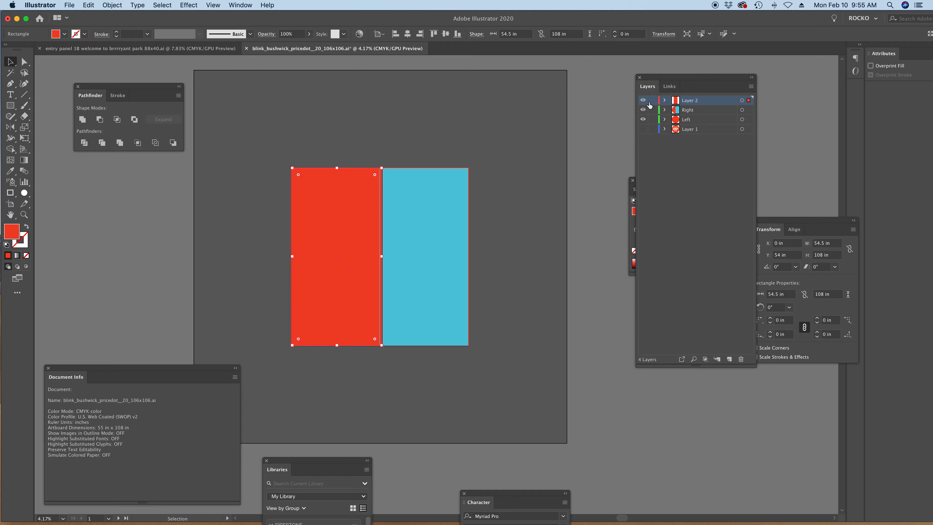
left_click_drag(749, 103, 748, 120)
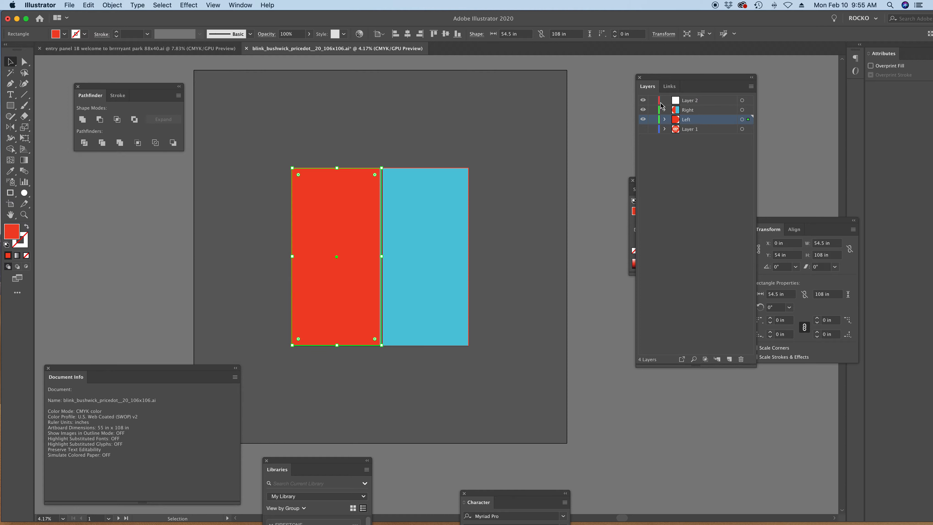
- Hide Layer 2 and the Right layer so that only the Left layer's artwork is shown
left_click(643, 100)
left_click(520, 94)
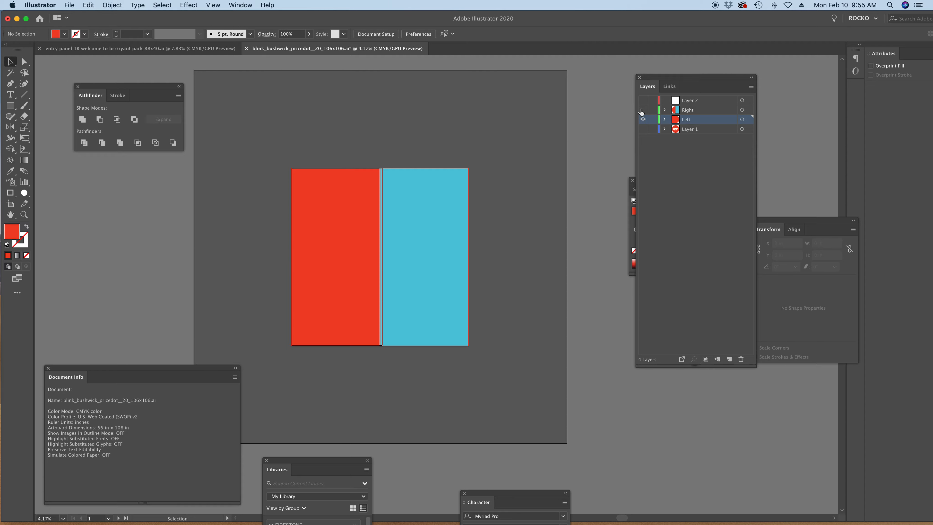
left_click(643, 109)
scroll(524, 114, "down", 2)
- Recolor the Left layer's red rectangle with a green fill
left_click(352, 152)
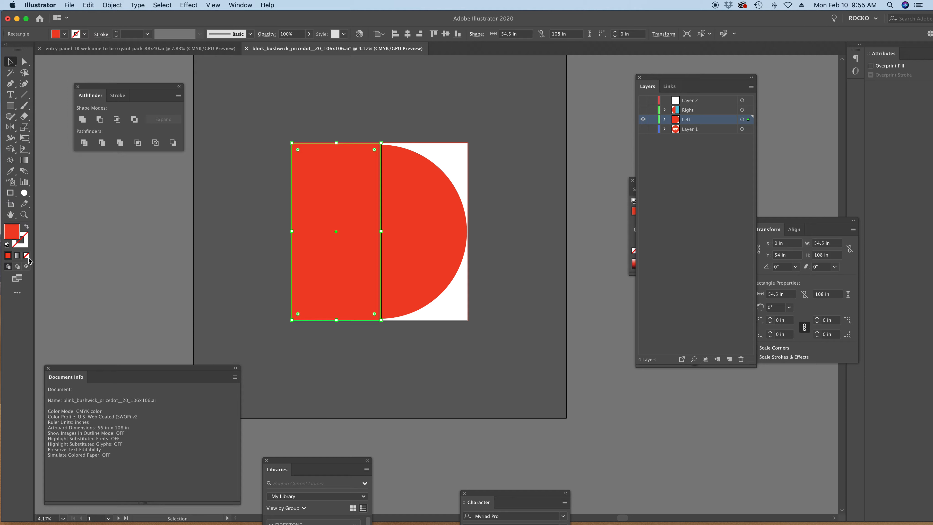
double_click(11, 231)
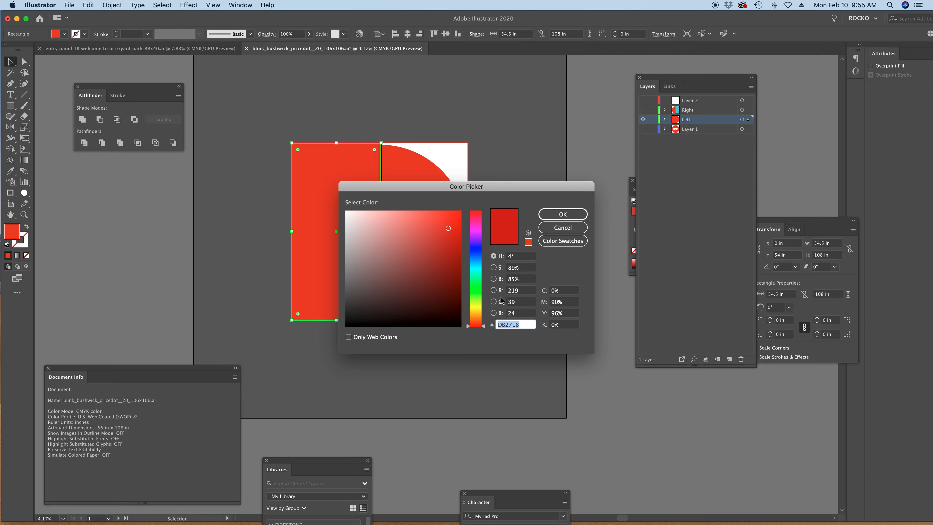
left_click(477, 300)
left_click(563, 214)
left_click(568, 221)
- Divide the Left layer's circle and green rectangle along their overlapping edges with the Pathfinder Divide operation
left_click(396, 187)
key("z")
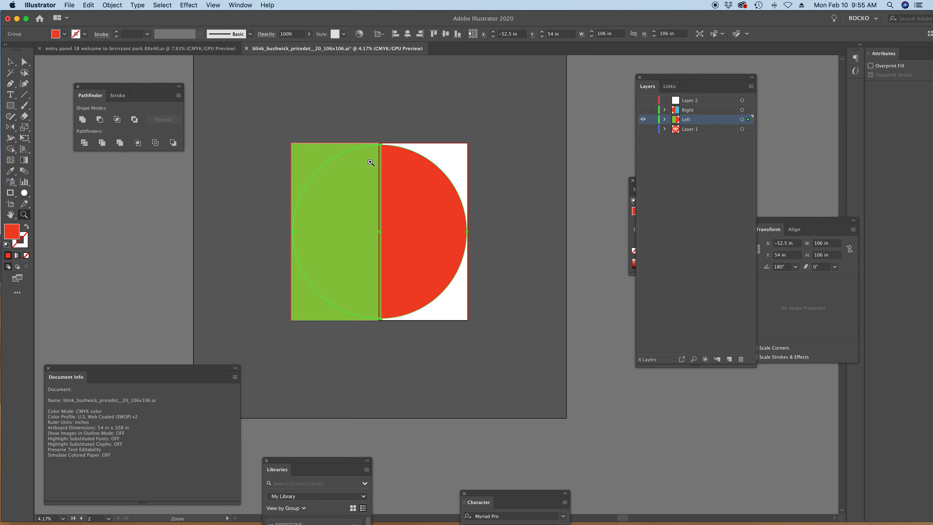
left_click_drag(371, 162, 519, 95)
key("v")
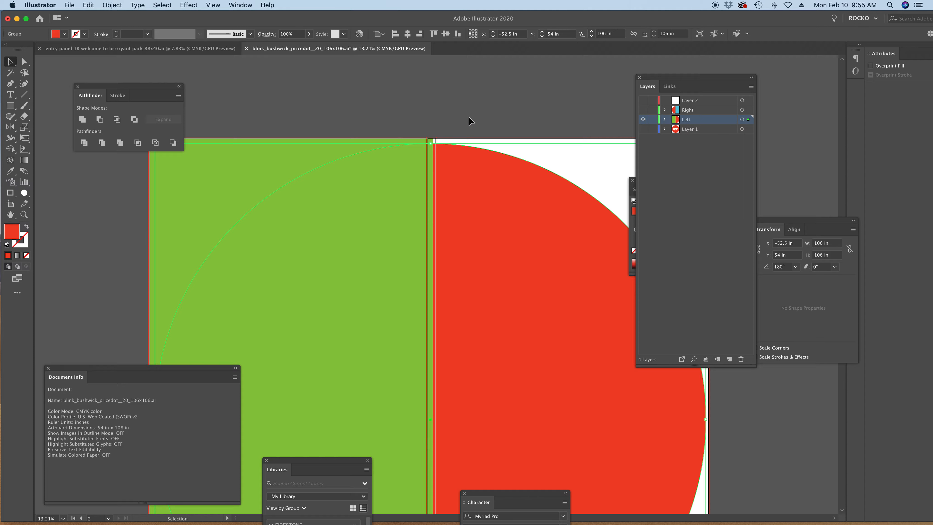
left_click(469, 119)
left_click(485, 167)
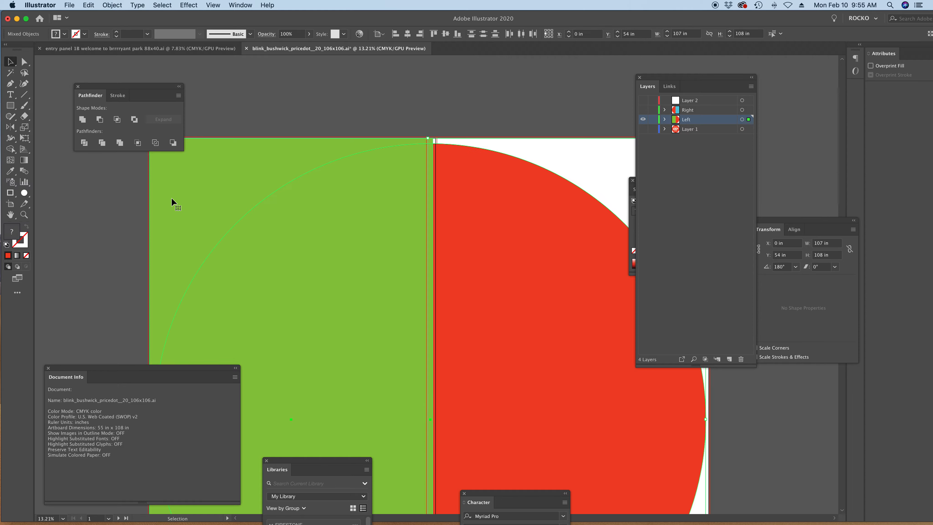
left_click(84, 142)
left_click(455, 111)
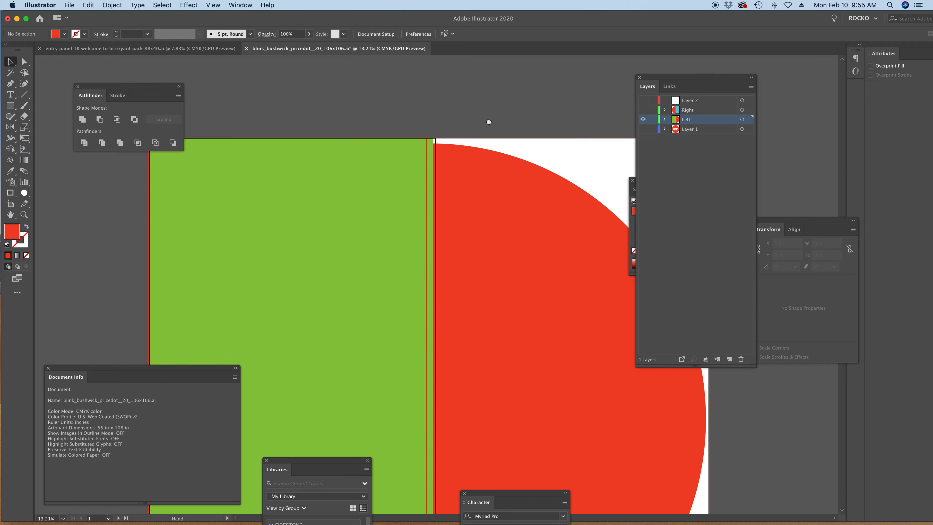
- Delete the leftover red half circle and the green area outside the circle on the Left layer
key("z")
scroll(487, 220, "down", 2)
left_click(487, 220, "alt")
key("a")
left_click(465, 199)
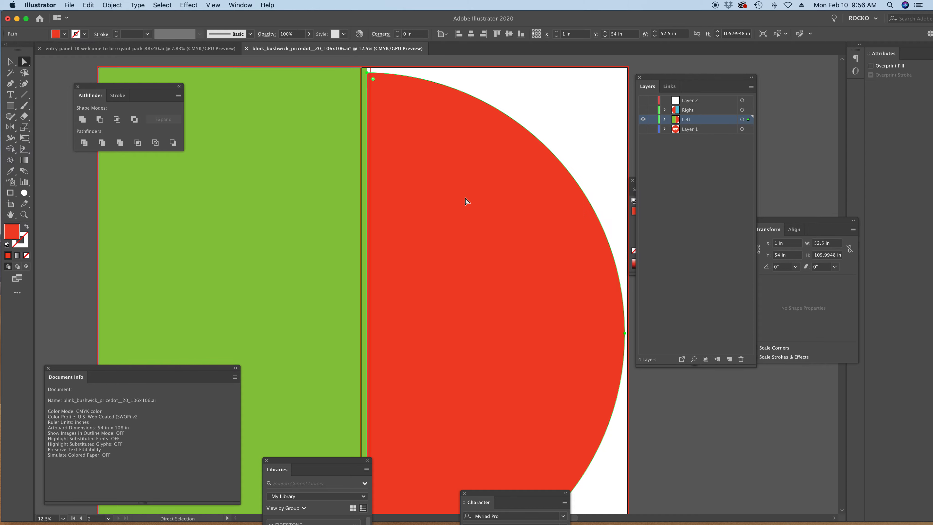
key("Delete")
scroll(385, 176, "left", 3)
left_click(226, 105)
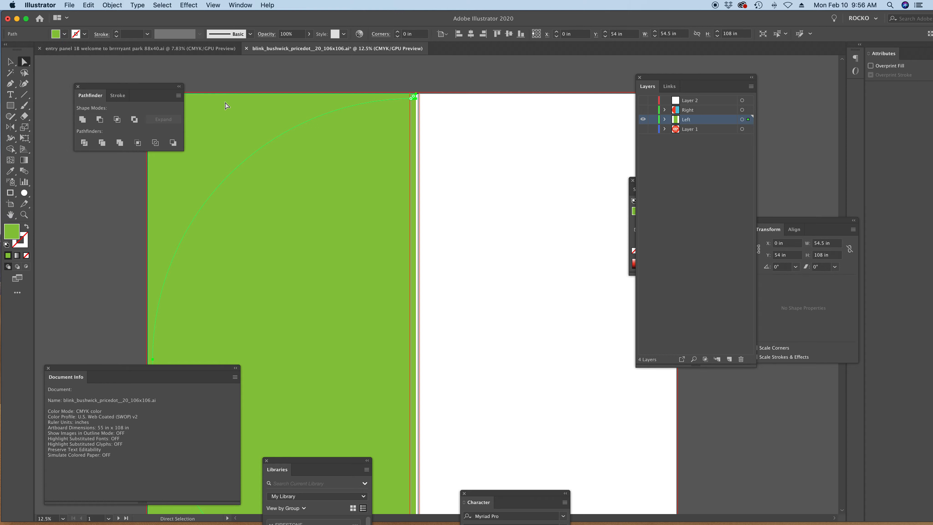
key("Delete")
- Show the Right layer instead of the Left one and divide its circle and blue rectangle where they overlap
left_click(643, 119)
left_click(643, 109)
key("z")
left_click(455, 183, "alt")
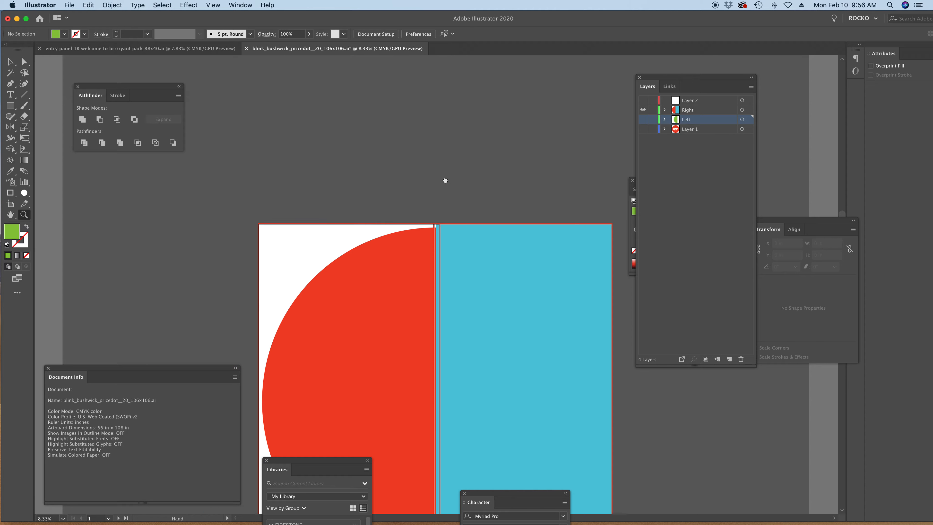
key("v")
key("super+a")
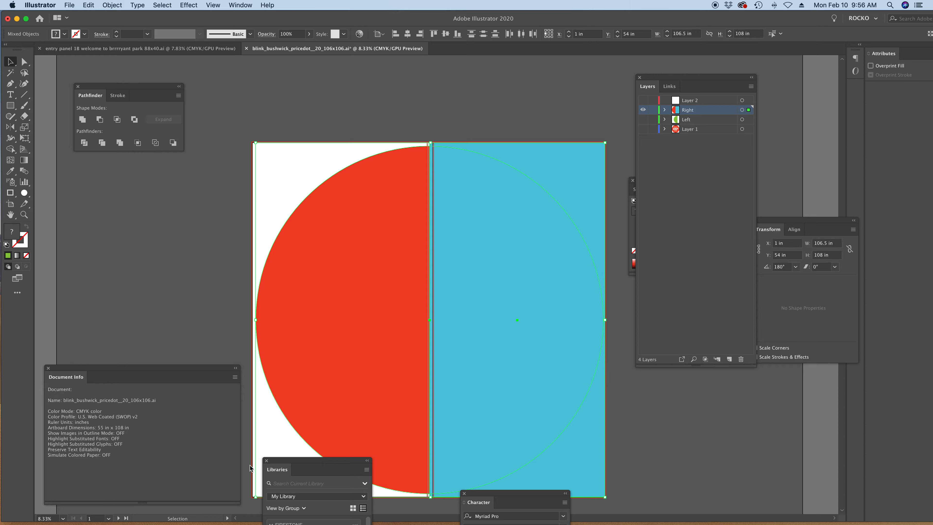
left_click(84, 143)
left_click(253, 124)
- Delete the blue area outside the circle and the leftover red half circle on the Right layer
key("a")
left_click(562, 158)
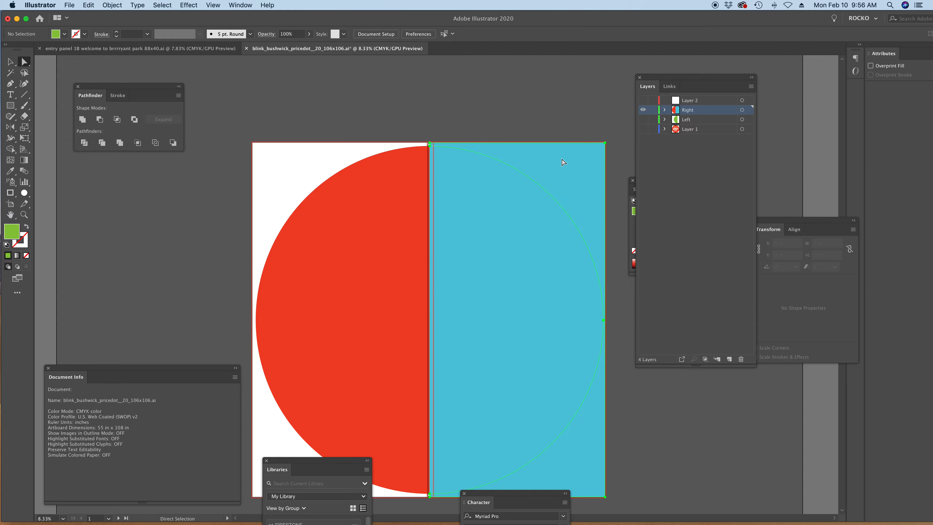
key("Delete")
left_click(349, 208)
key("Delete")
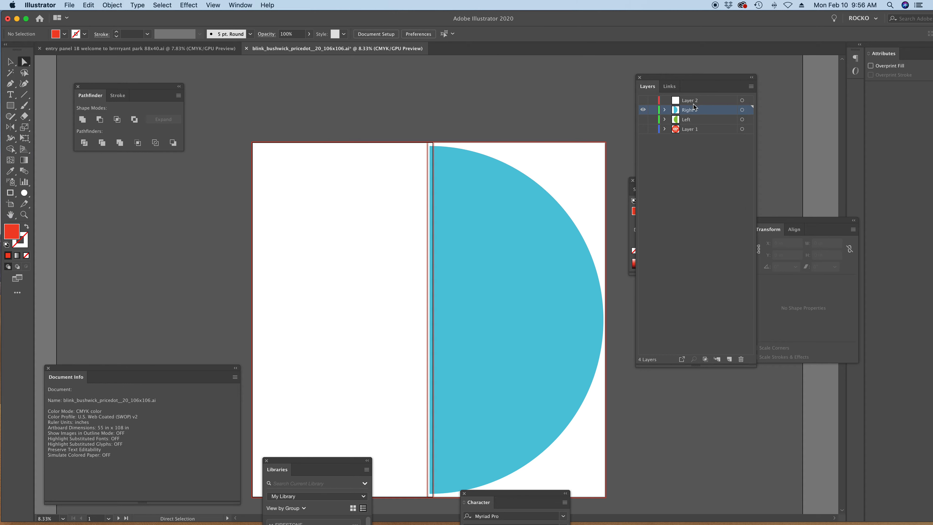
- Show the Left layer and toggle the Right layer's visibility to examine how the two halves overlap at the seam
key("z")
left_click_drag(437, 149, 786, 132)
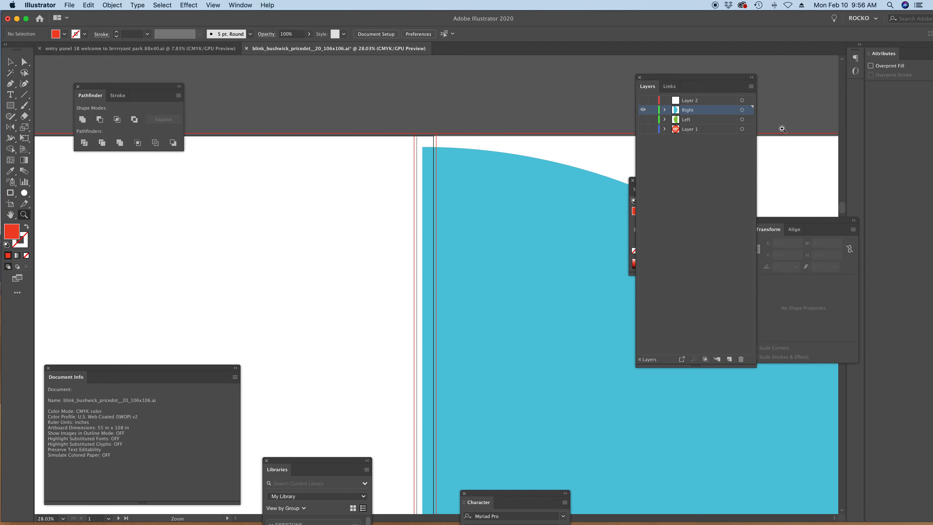
left_click(643, 119)
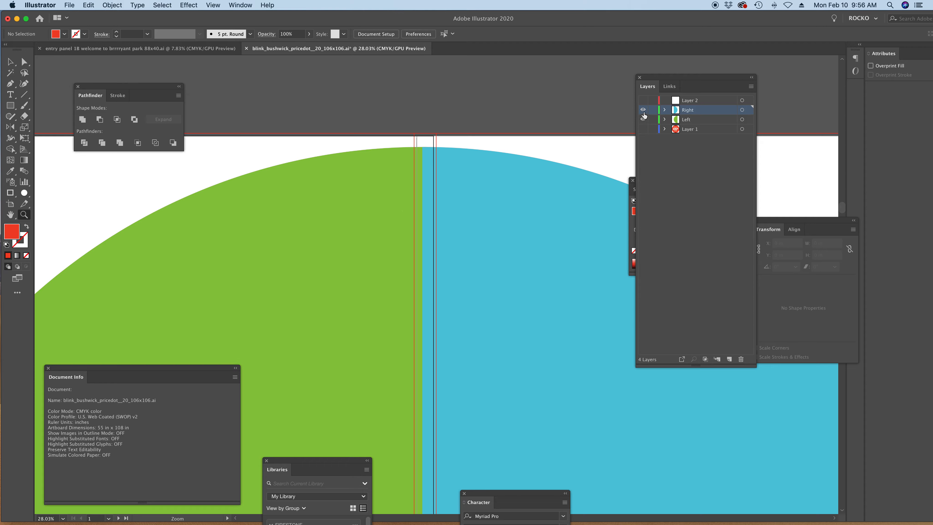
left_click(643, 111)
left_click(643, 111)
left_click(643, 111)
left_click(643, 111)
left_click(644, 112)
left_click(643, 112)
left_click(458, 225, "alt")
left_click(458, 225, "alt")
left_click(458, 226, "alt")
left_click(458, 225, "alt")
left_click_drag(350, 343, 342, 140)
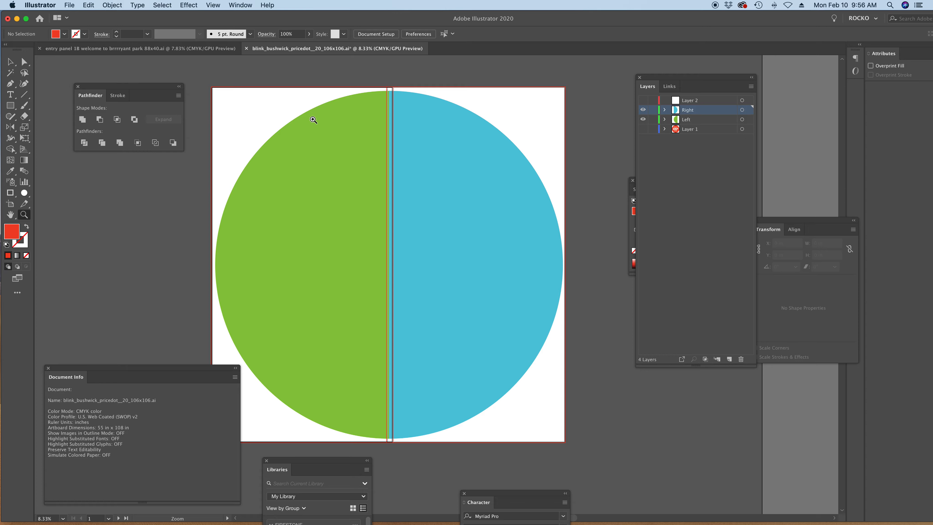
- Group the green and blue circle halves and undo the grouping
left_click(12, 64)
left_click_drag(450, 197, 450, 198)
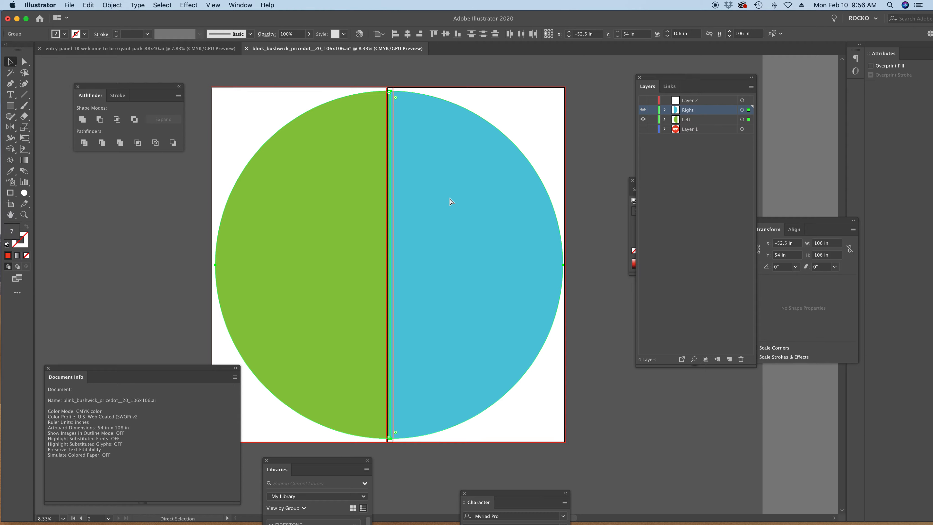
key("super+g")
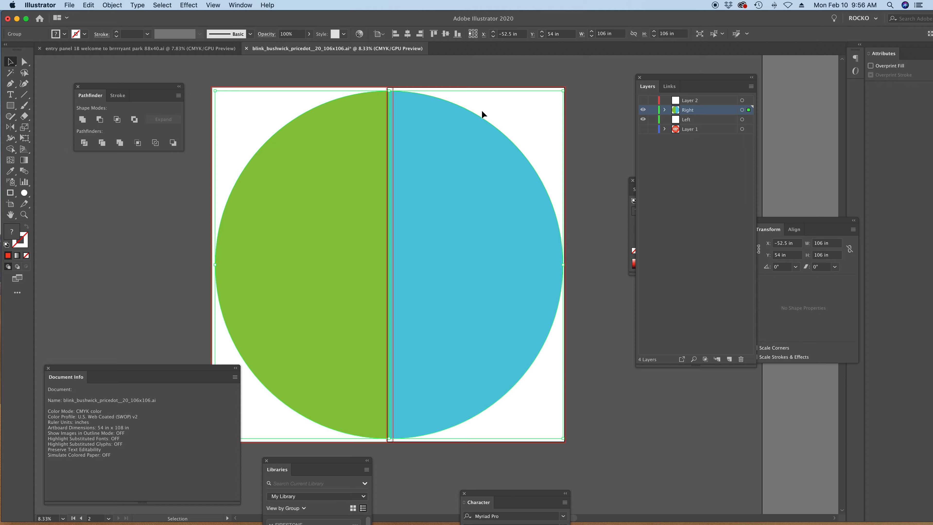
key("super+shift+g")
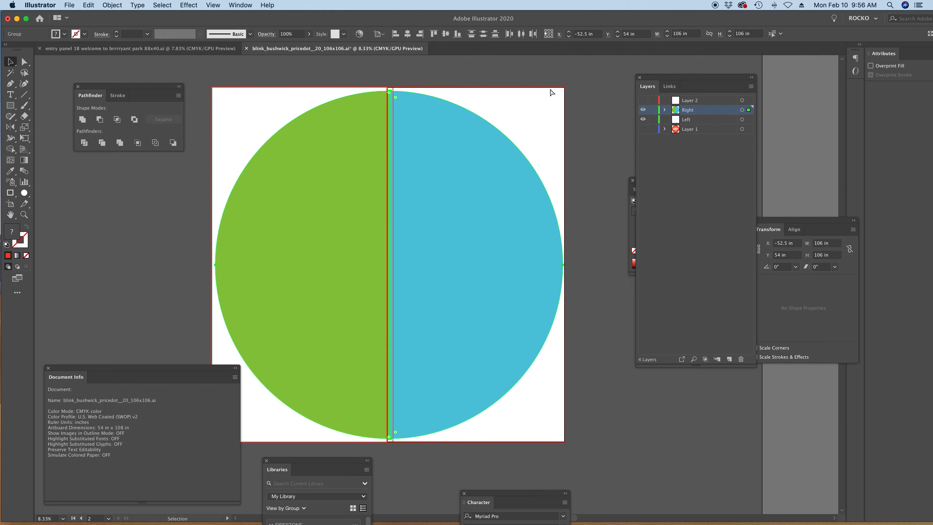
left_click(551, 92)
- Hide the Right and Left layers, show Layer 1 and select its red circle
left_click_drag(525, 82, 518, 88)
left_click_drag(643, 110, 640, 129)
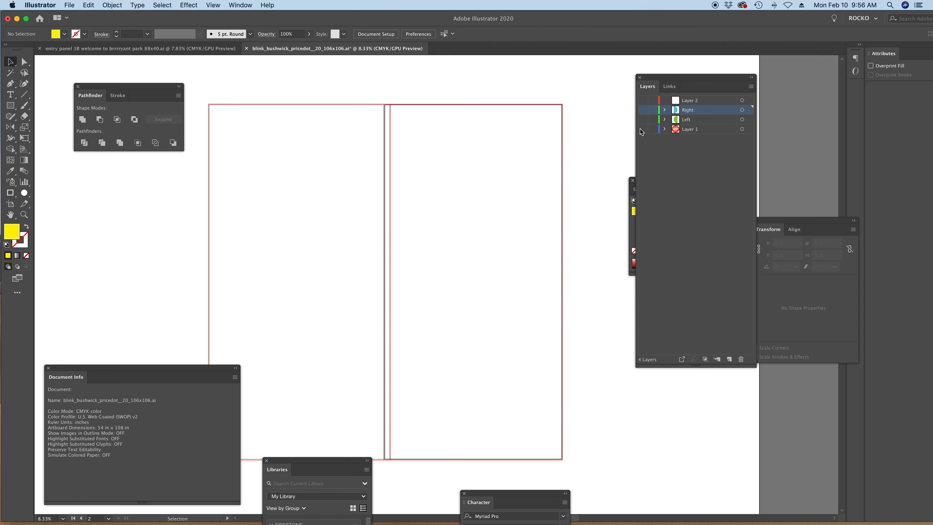
left_click(642, 130)
key("a")
left_click(455, 149)
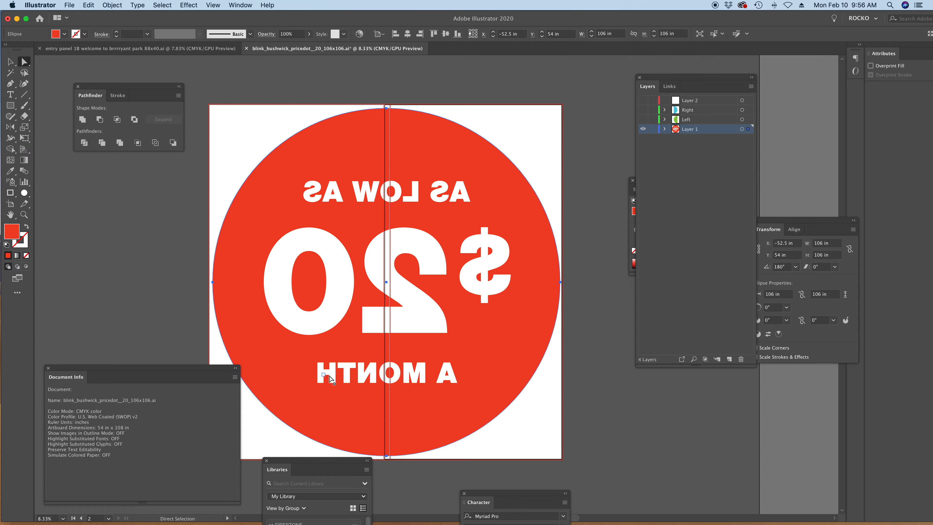
- Make room to view the full swatch list and delete all unused color swatches
left_click_drag(697, 88, 820, 84)
left_click(644, 189)
left_click_drag(671, 182, 638, 131)
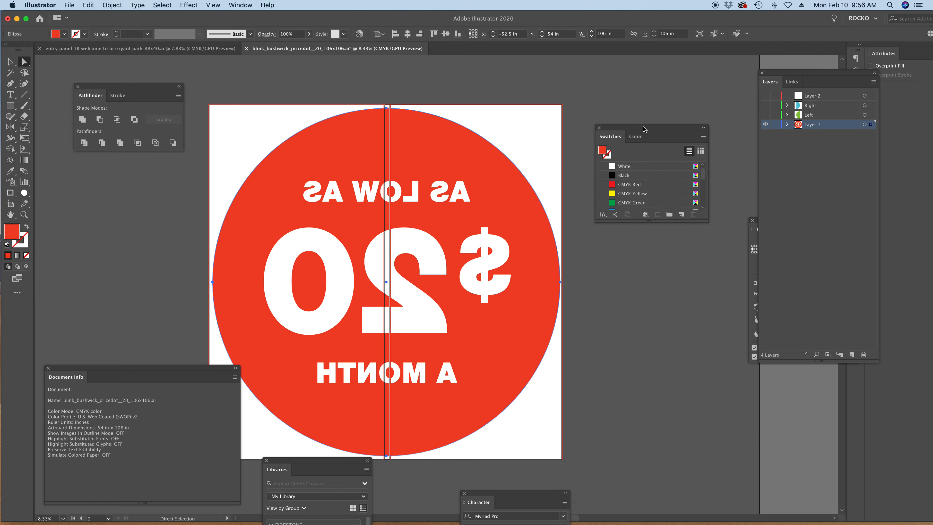
left_click_drag(656, 220, 646, 432)
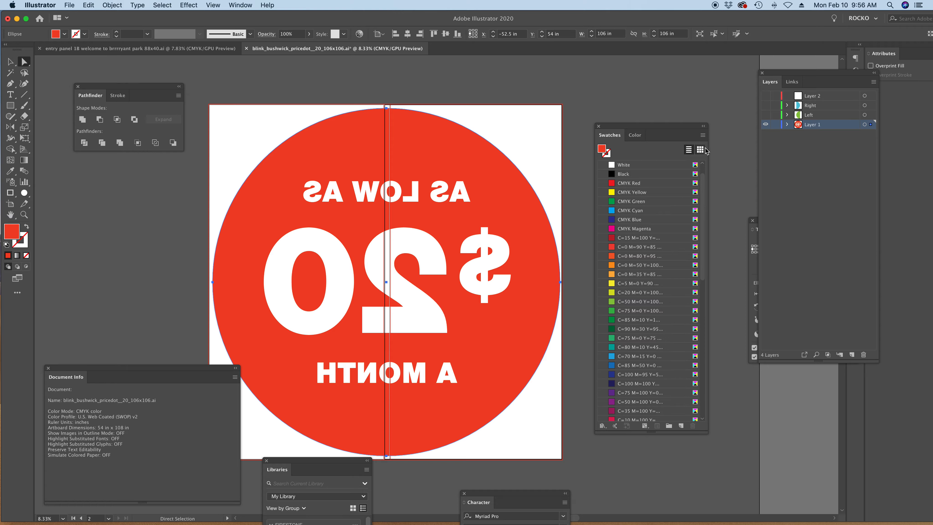
left_click(703, 135)
left_click(738, 194)
left_click(692, 426)
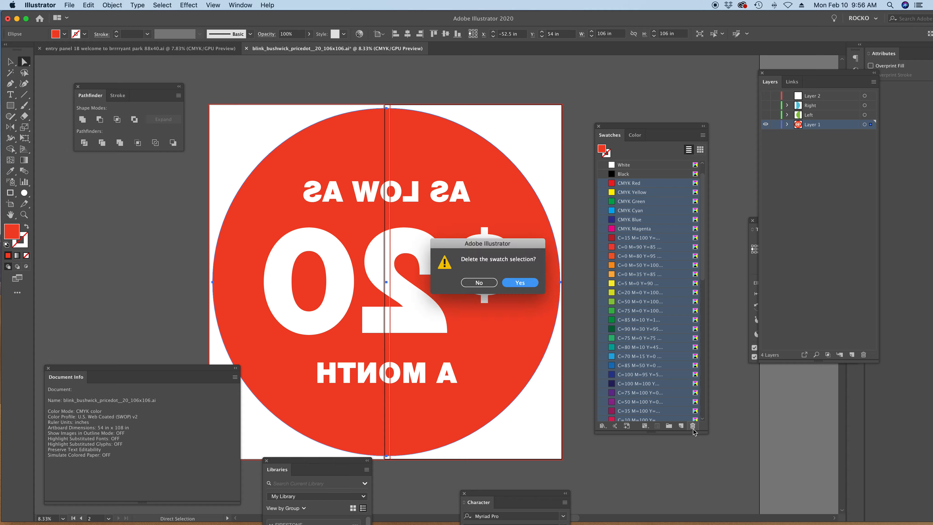
left_click(517, 290)
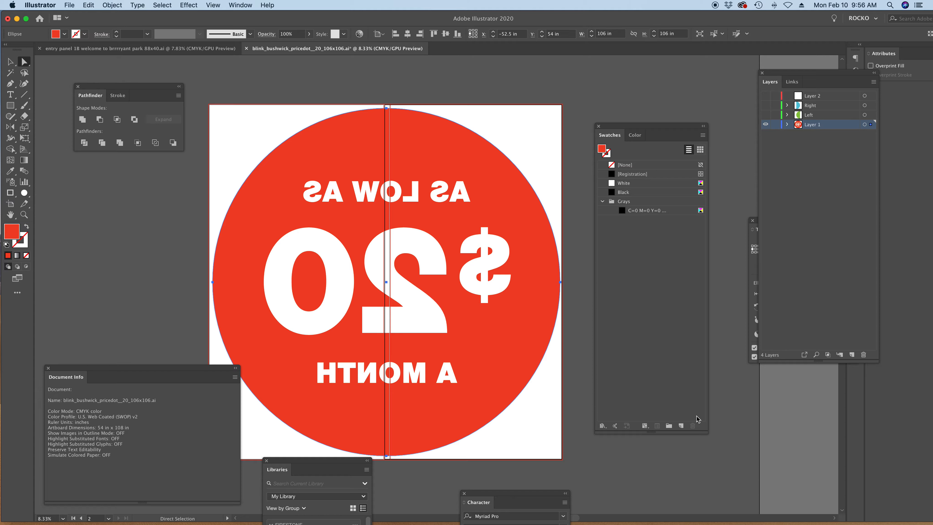
- Save the circle's red fill as a global process color swatch named C=0 M=90 Y=96 K=0
left_click(680, 426)
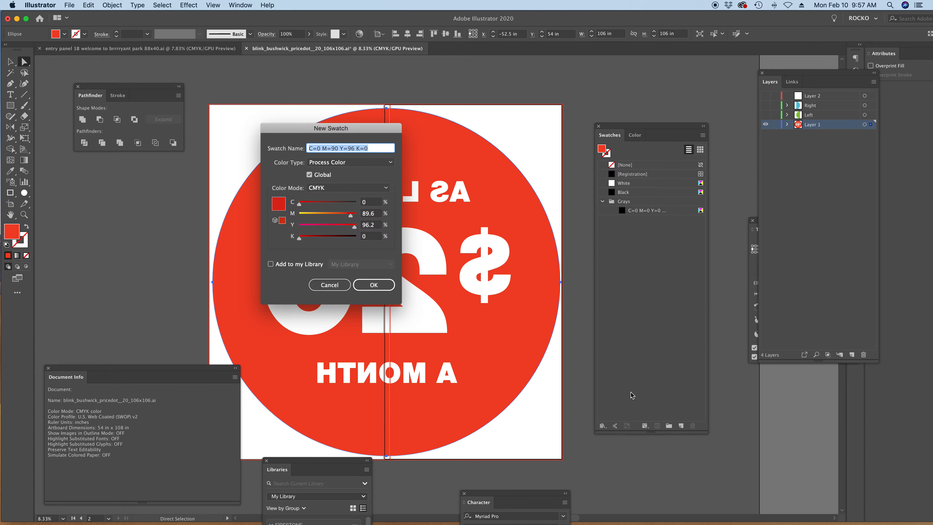
left_click(384, 288)
left_click(364, 129)
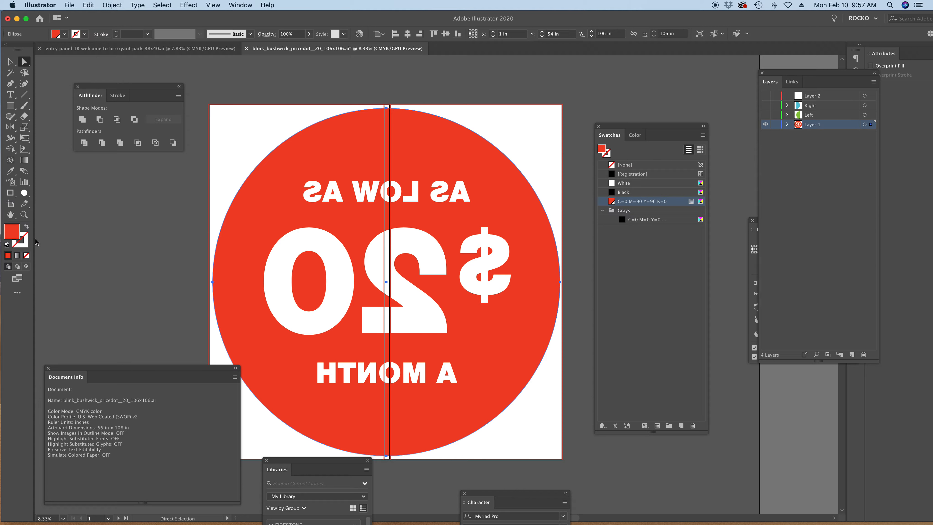
- Give the circle a stroke in the C=0 M=90 Y=96 K=0 swatch and set its weight to 50 pt
left_click(25, 245)
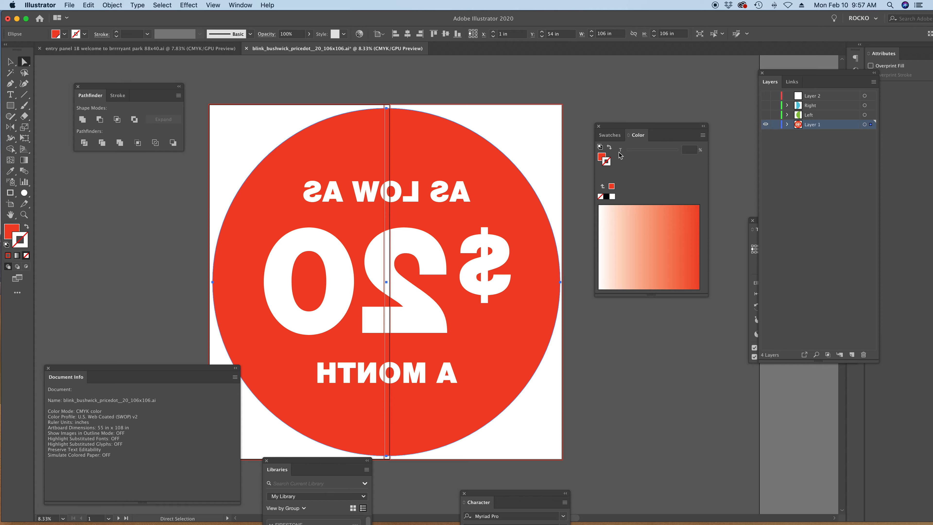
left_click(610, 135)
left_click(642, 205)
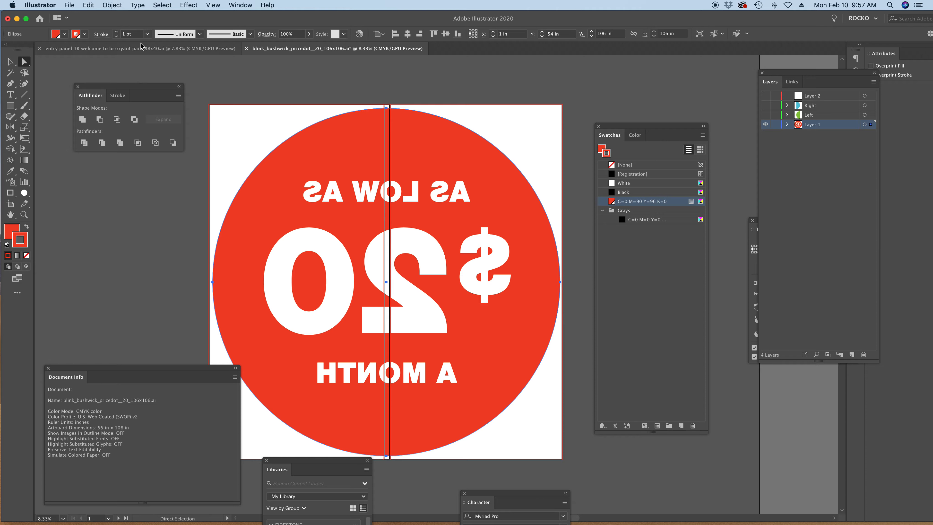
type("20")
key("Return")
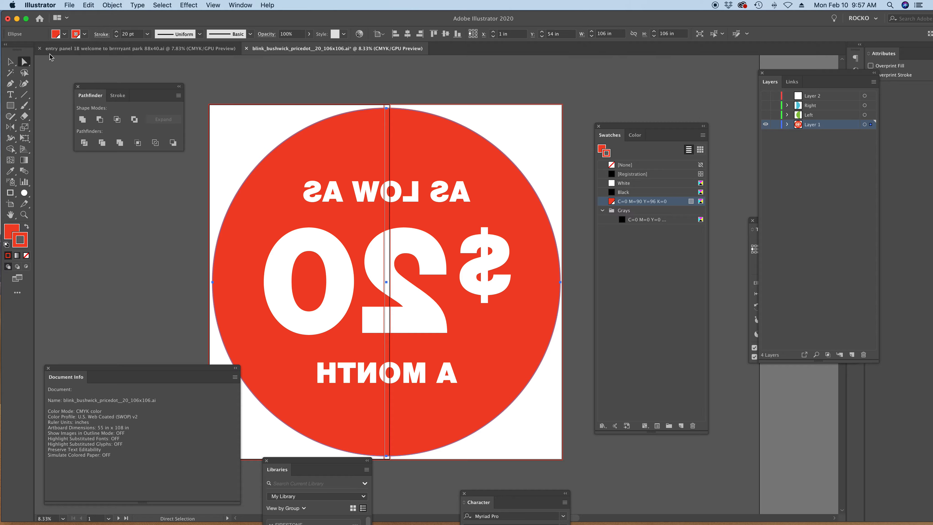
left_click_drag(134, 34, 80, 32)
type("50")
key("Return")
left_click(316, 73)
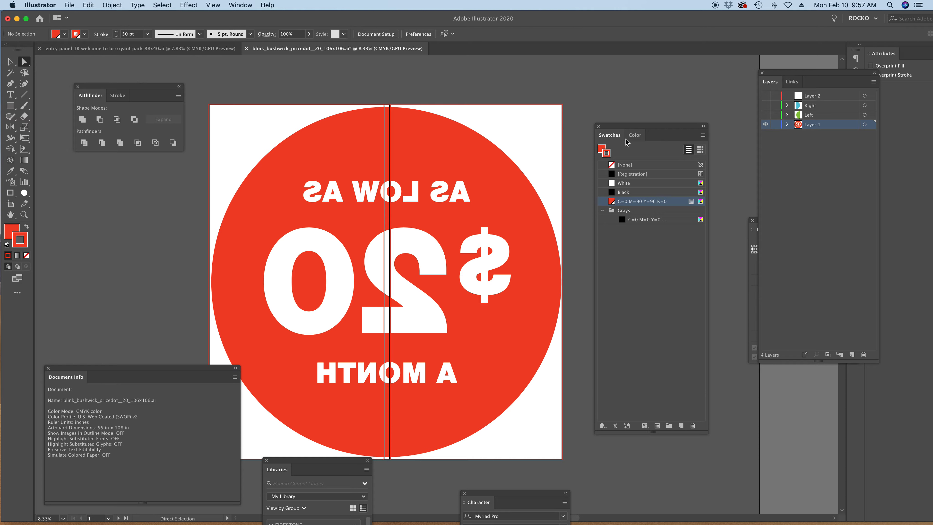
- Show the Left layer so its green half-circle covers the artwork
left_click(765, 114)
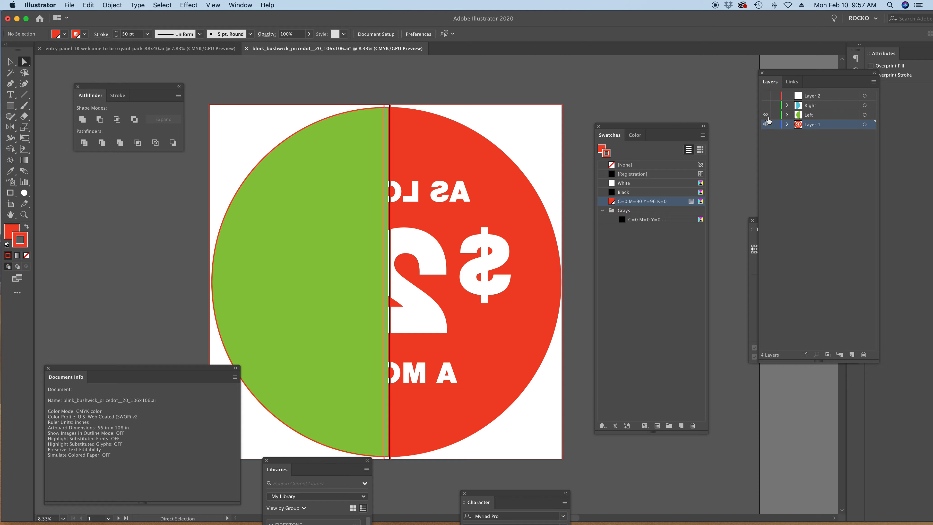
left_click_drag(301, 84, 323, 76)
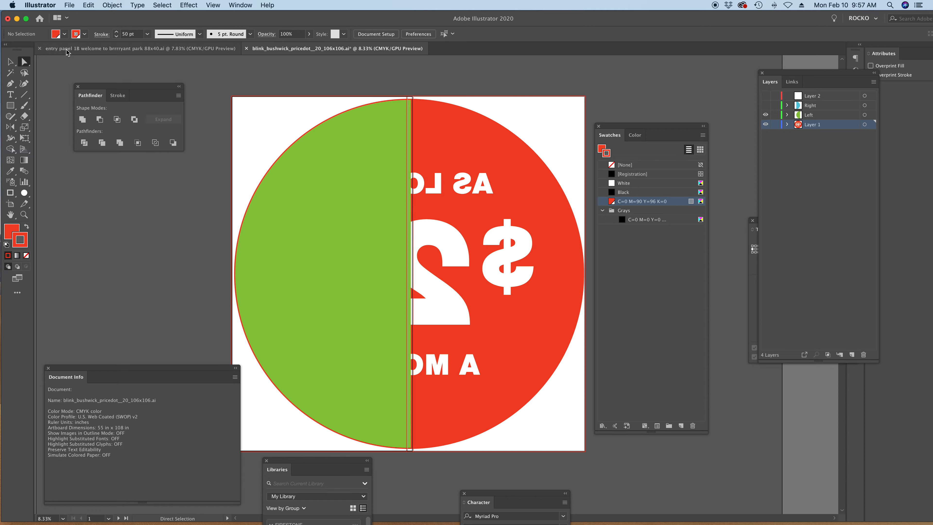
left_click(11, 62)
key("z")
left_click(327, 173, "alt")
left_click_drag(327, 173, 312, 102)
left_click(13, 66)
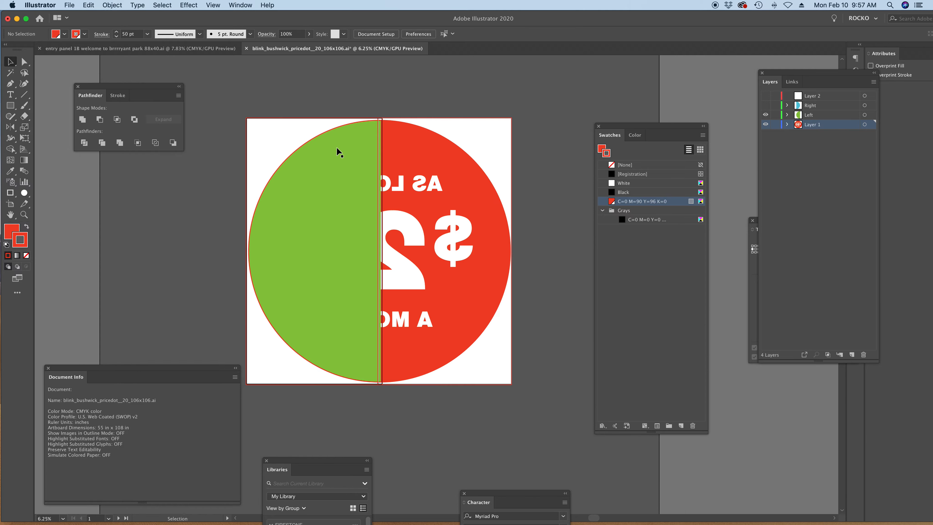
- Try moving the green half-circle aside, undo the move, and check the layout of the two artboards
left_click_drag(349, 147, 259, 176)
key("super+z")
left_click(340, 116)
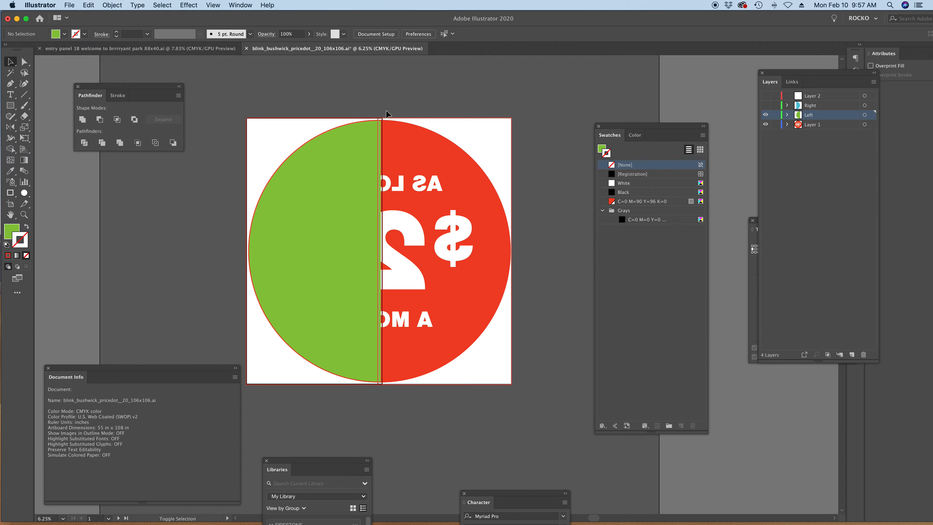
key("shift+o")
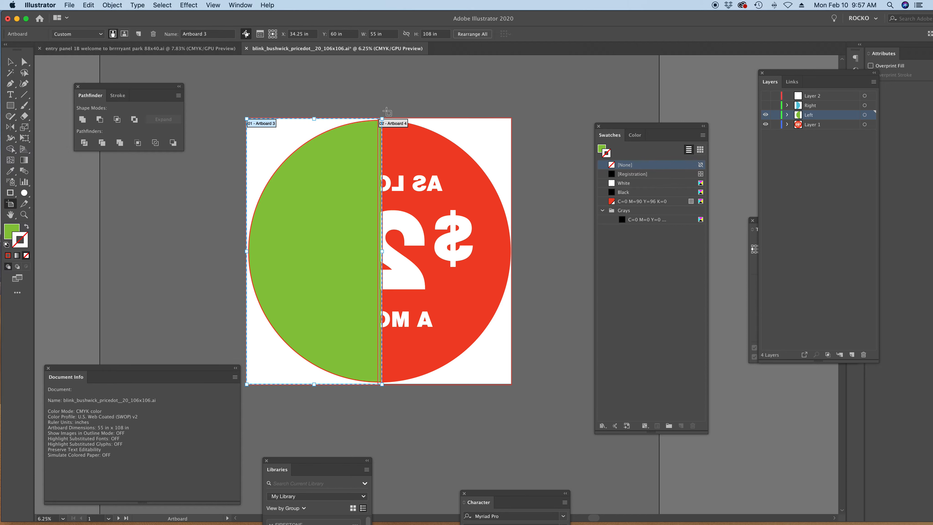
left_click(10, 62)
- Set up a copy with all artboards as Adobe PDF named blink_bushwick_pricedot__20_106x106 LEFT.pdf on the Desktop, using the High Quality Print preset
key("super+alt+s")
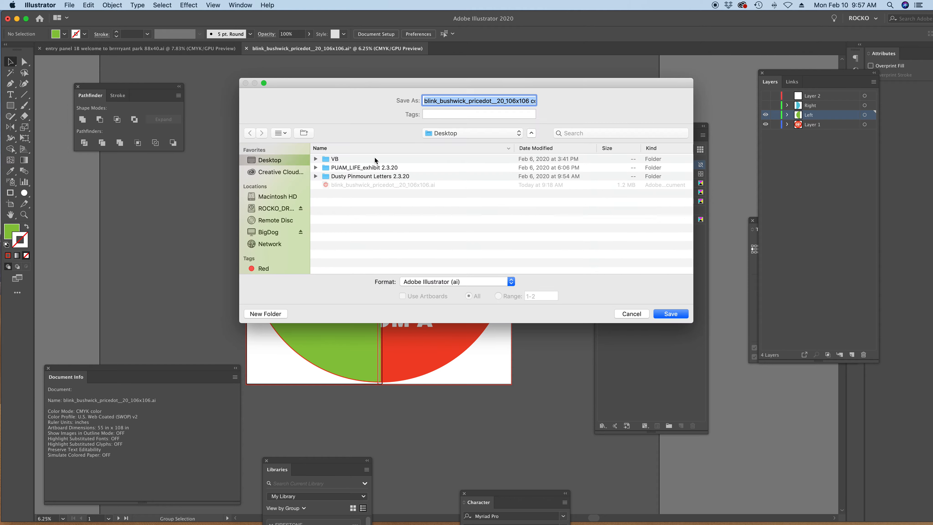
left_click(432, 282)
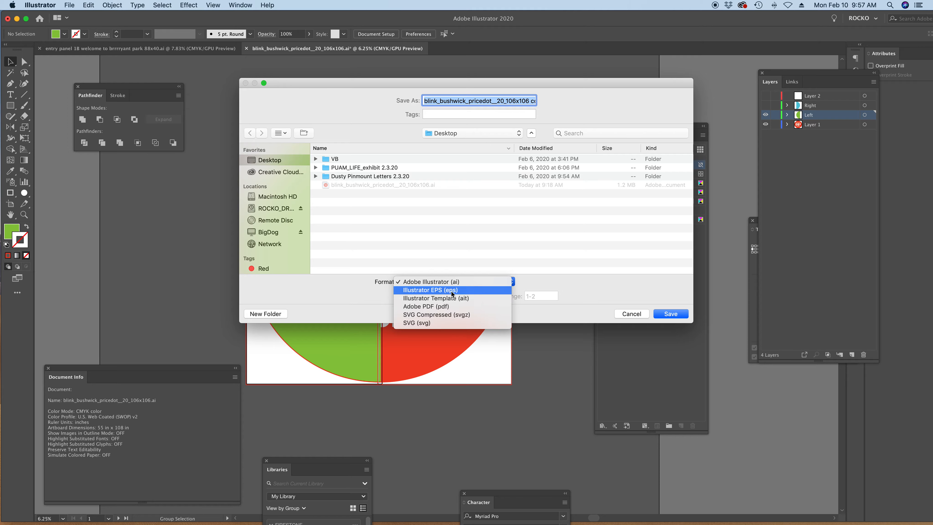
left_click(451, 306)
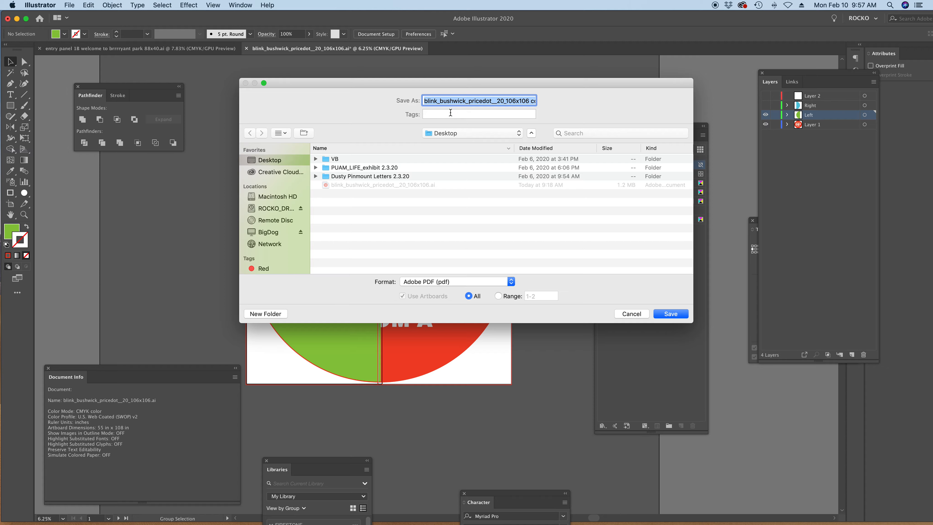
key("Right")
key("BackSpace")
key("BackSpace")
key("BackSpace")
key("BackSpace")
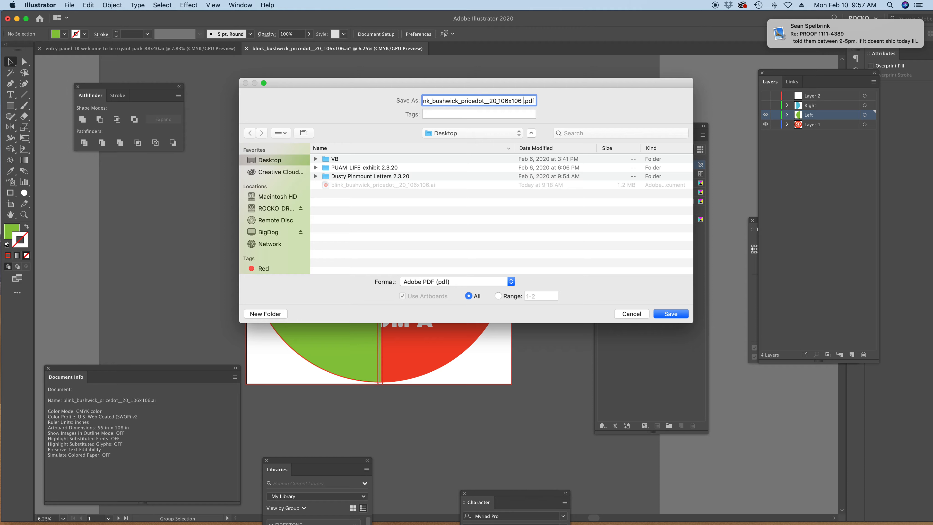
type("LEFT")
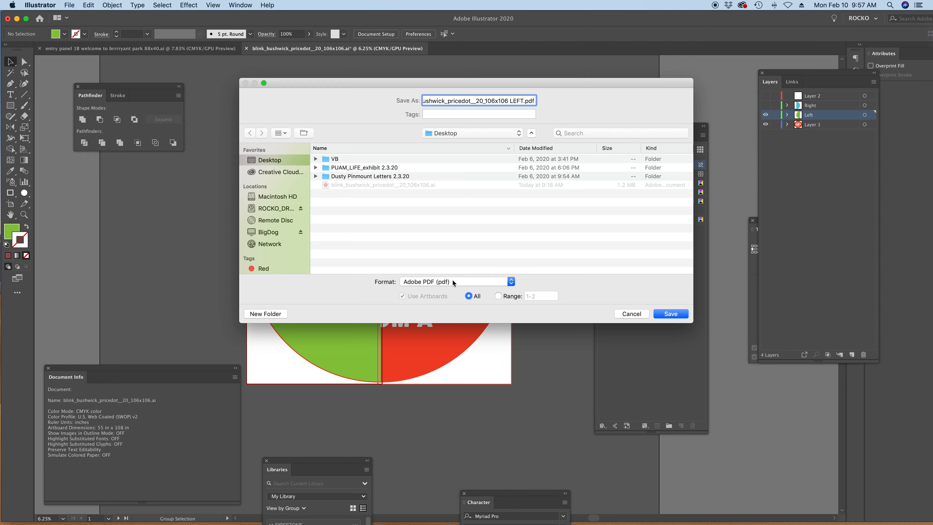
left_click(668, 317)
left_click(257, 77)
left_click(257, 107)
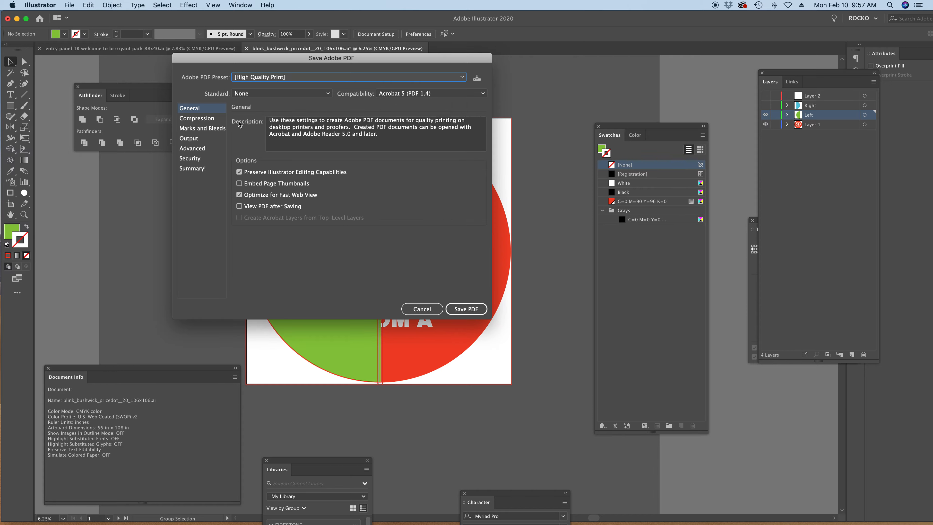
- Examine the PDF export's general, compression, marks and bleeds, and output settings
left_click(193, 117)
left_click(205, 109)
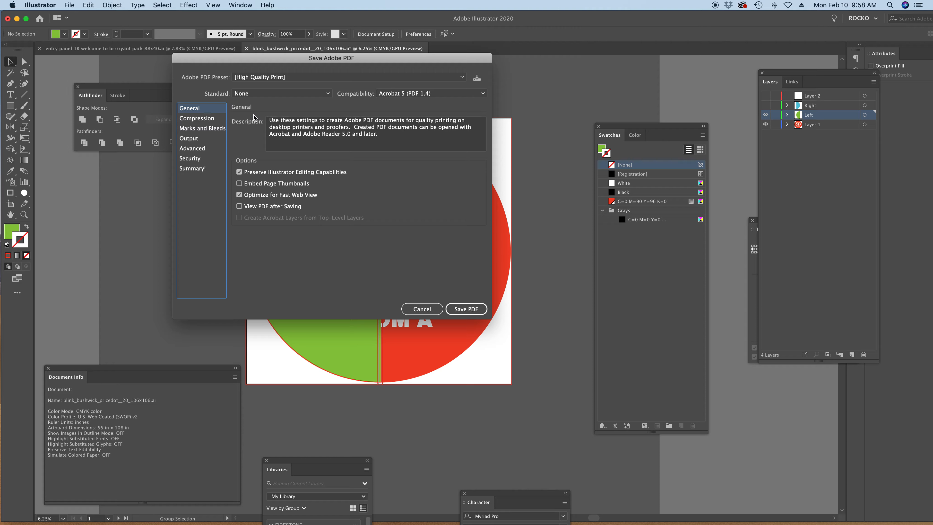
left_click(205, 118)
key("Down")
key("Down")
key("Down")
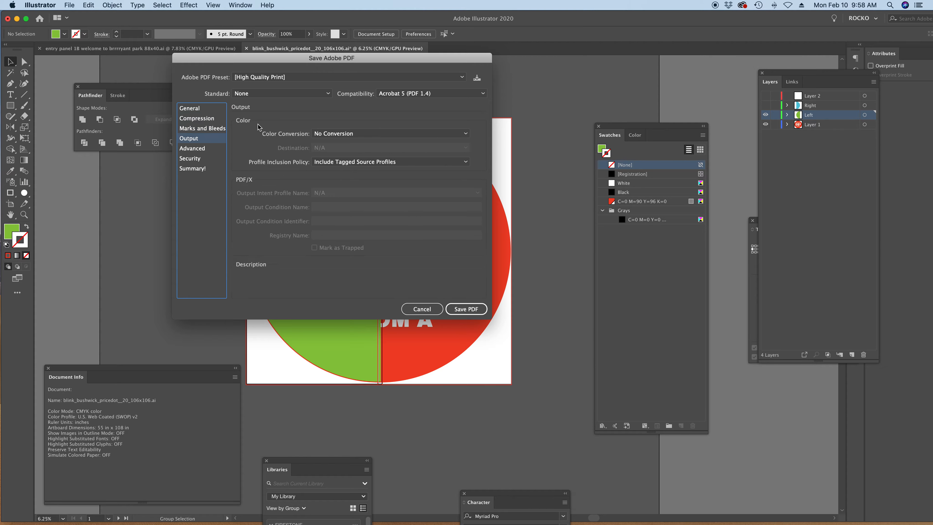
key("Down")
key("Down")
key("Up")
key("Up")
key("Up")
key("Up")
key("Up")
key("Up")
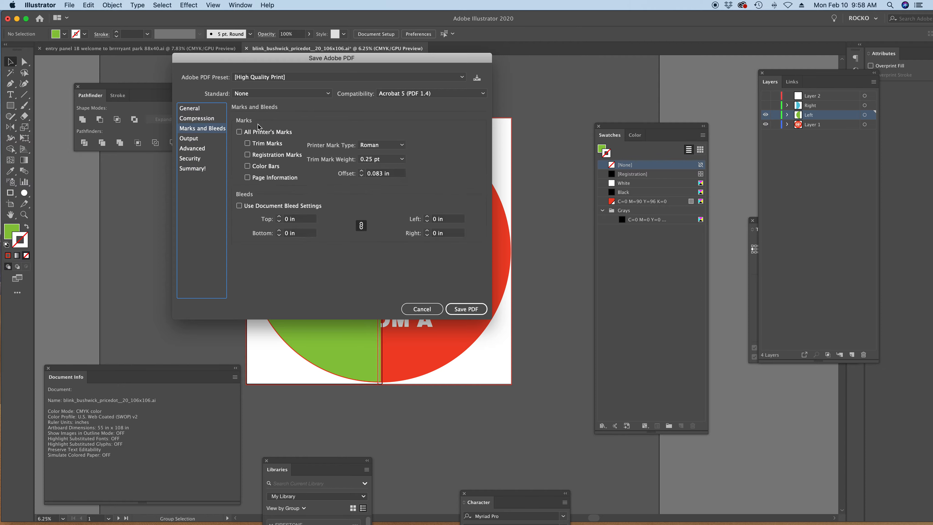
key("Down")
key("Down")
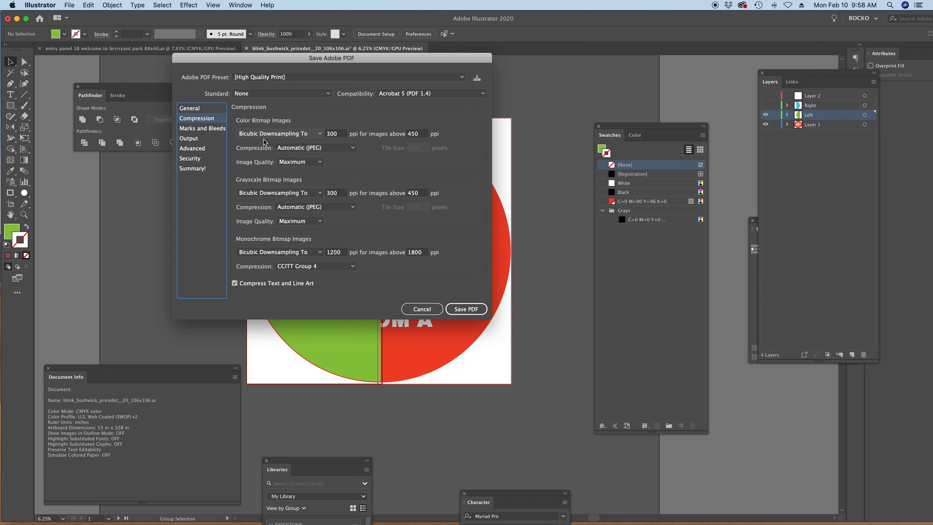
key("Down")
key("Down")
key("Down")
key("Down")
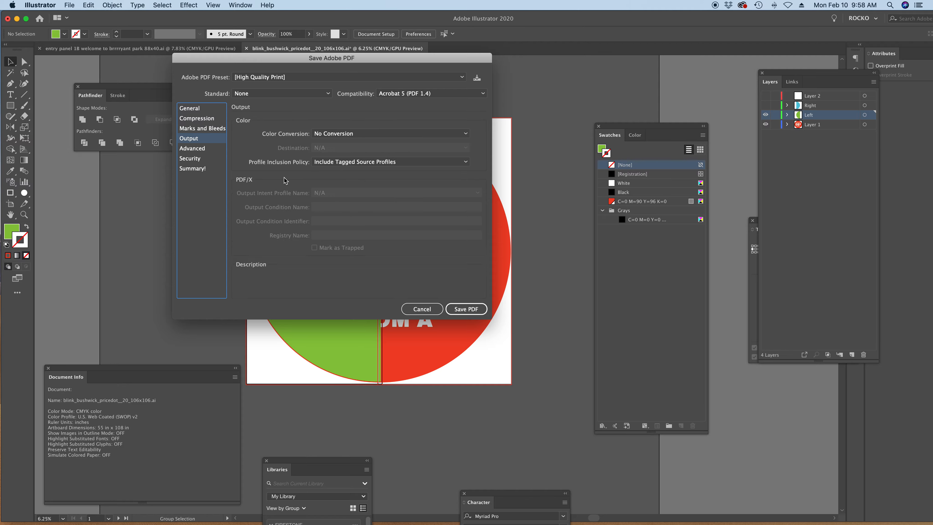
left_click(207, 108)
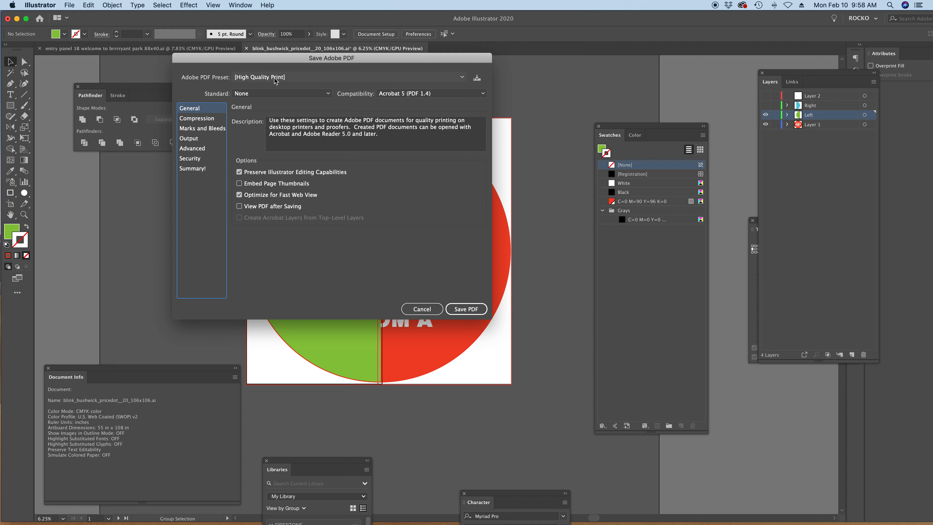
- Try the ROCKO_FULL SIZE bleed and resample preset, switch back to High Quality Print, and save the PDF
left_click(279, 78)
left_click(290, 182)
left_click(290, 79)
left_click(279, 111)
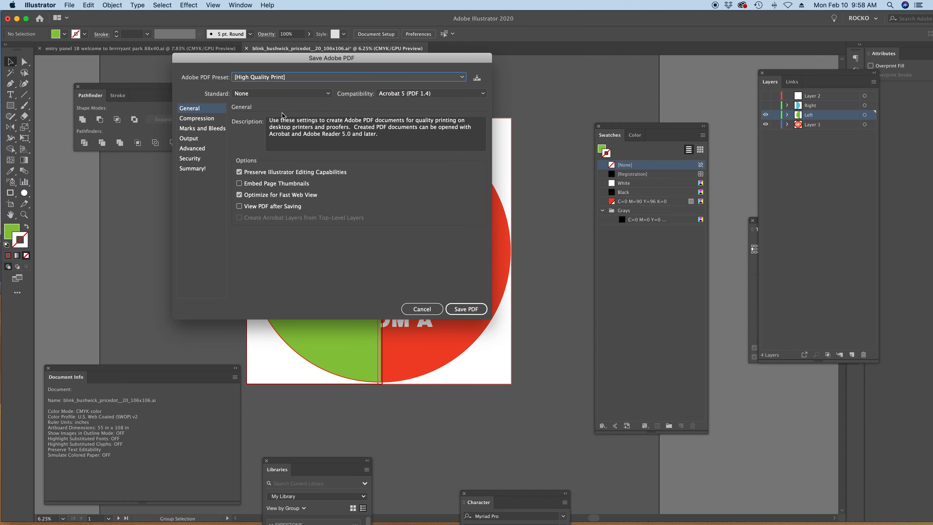
left_click(191, 110)
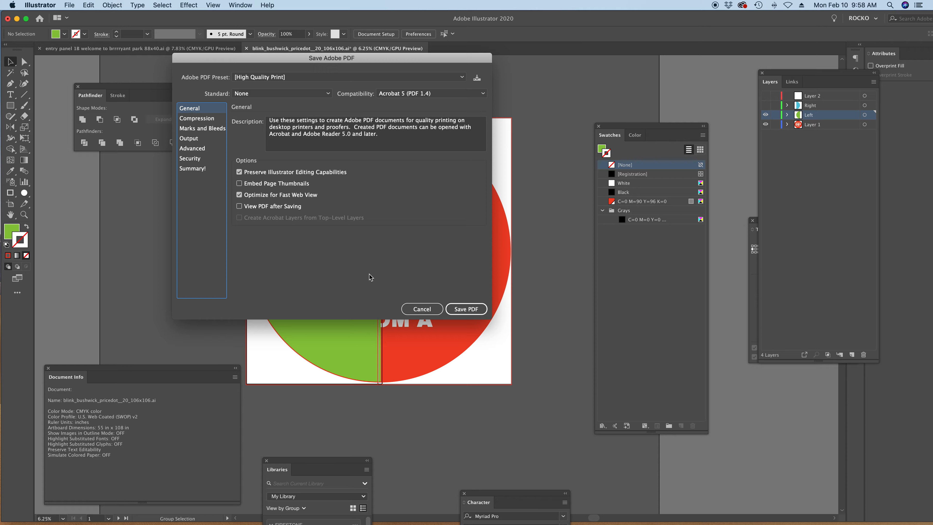
left_click(466, 309)
- Set up another copy in Adobe PDF format limited to artboard 1
key("alt+super+s")
left_click(474, 284)
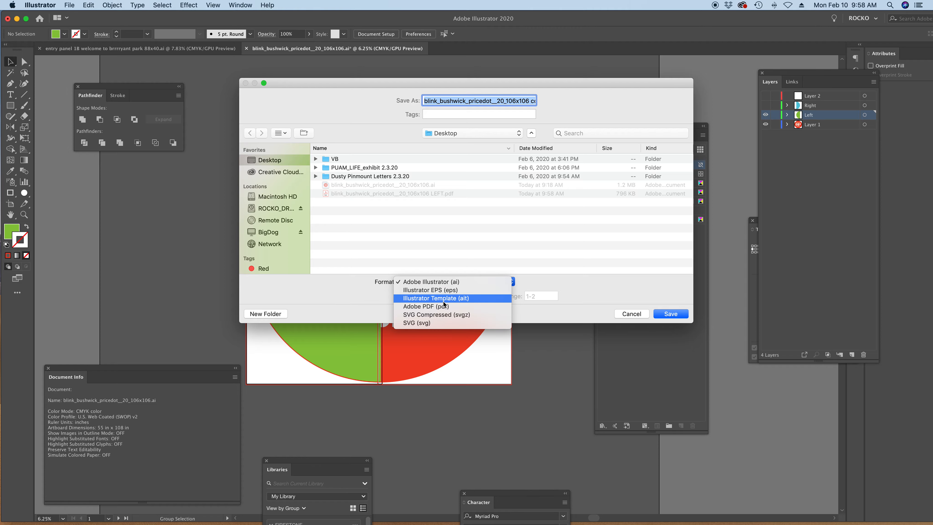
left_click(443, 306)
left_click(507, 296)
left_click(541, 296)
key("BackSpace")
key("BackSpace")
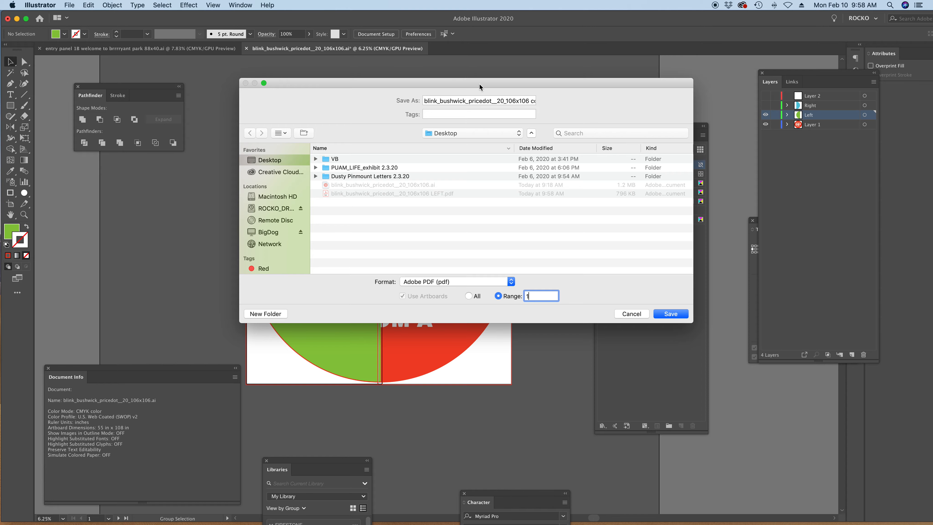
- Reuse the name of the existing blink_bushwick_pricedot__20_106x106 LEFT.pdf for the copy
left_click(521, 101)
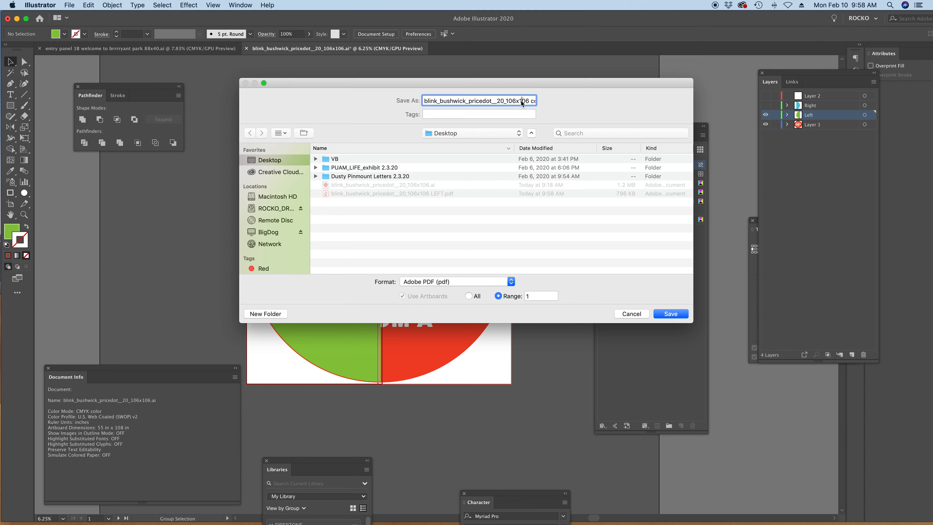
key("Right")
key("Right")
key("Right")
key("Right")
key("Right")
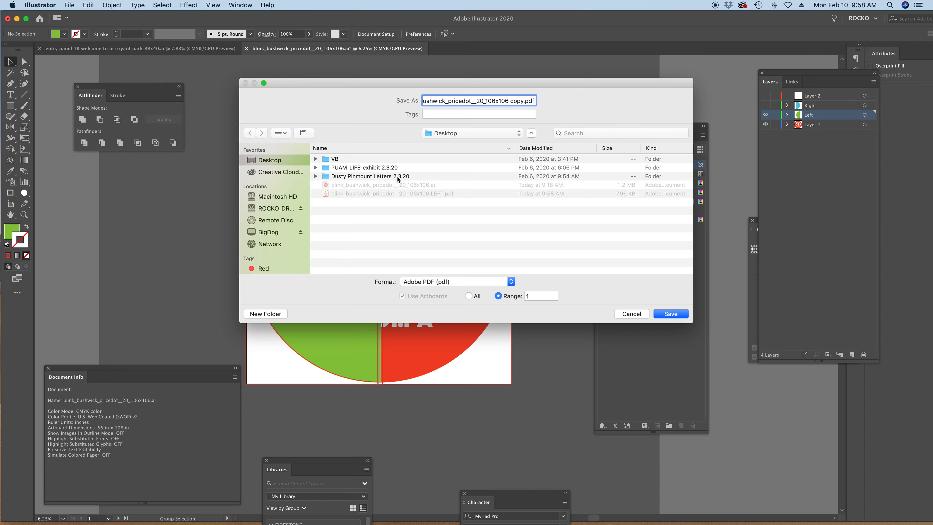
left_click(387, 192)
left_click_drag(382, 89, 317, 59)
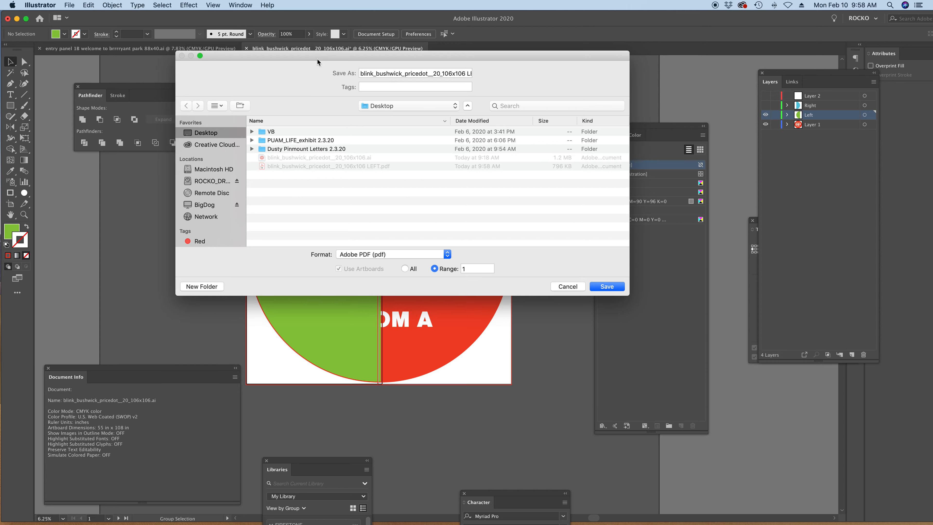
- Replace the existing LEFT file, saving the PDF with the High Quality Print preset
left_click(618, 289)
left_click(466, 123)
left_click(294, 78)
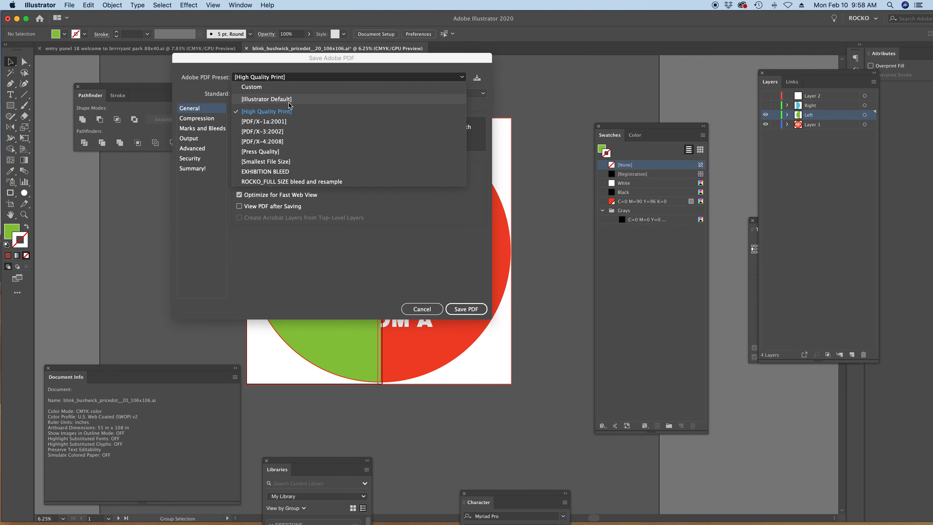
left_click(288, 112)
left_click(466, 310)
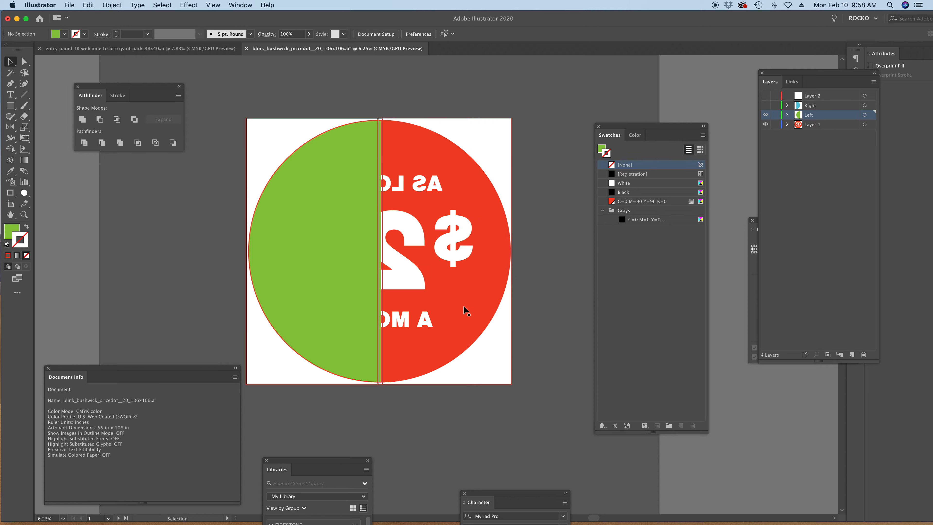
- Show the Right layer instead of Left and set up a copy as Adobe PDF limited to artboard 2
left_click(766, 115)
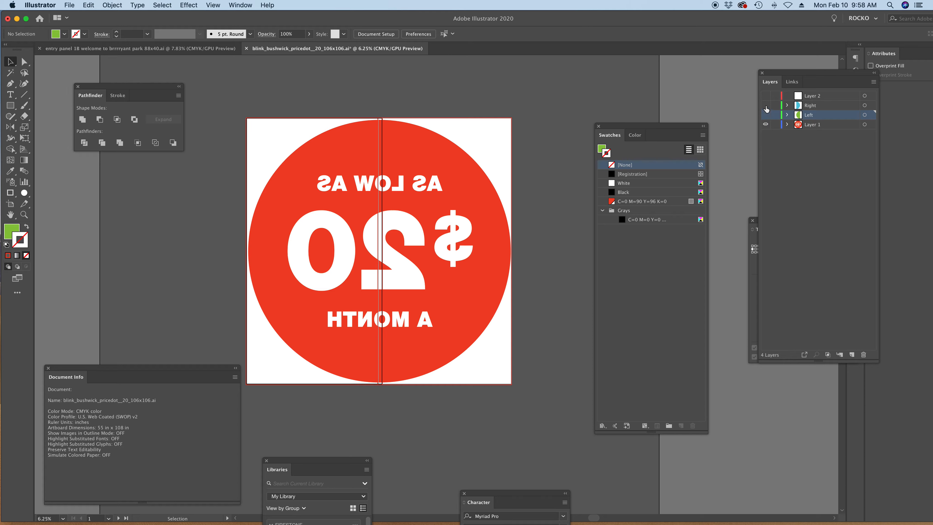
left_click(765, 105)
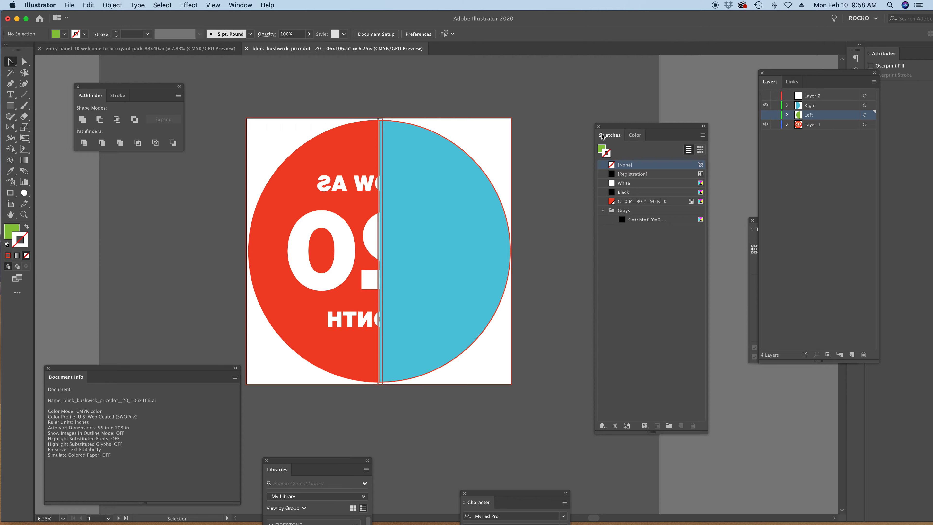
key("super+alt+s")
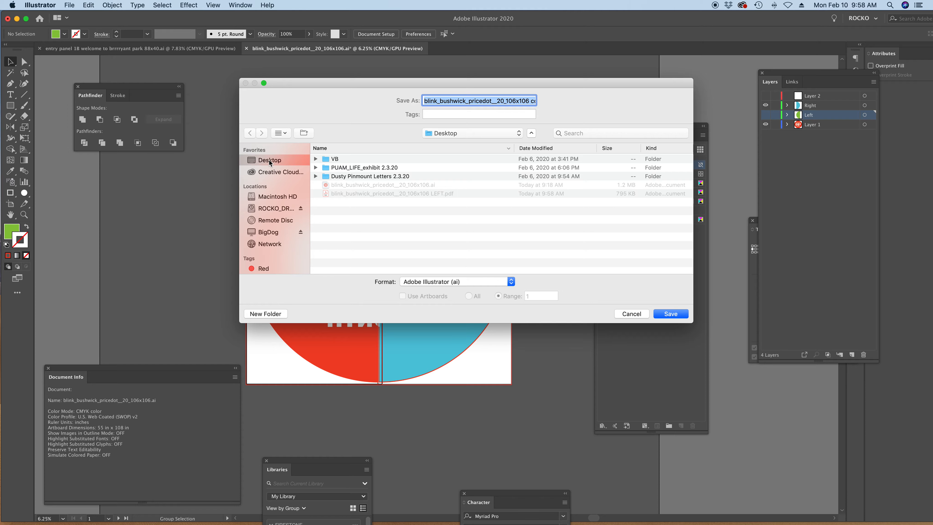
left_click(469, 285)
left_click(465, 306)
left_click(541, 298)
type("2")
- Name the copy blink_bushwick_pricedot__20_106x106 RIGHT.pdf
left_click(534, 104)
key("Right")
key("Right")
key("Right")
key("BackSpace")
key("BackSpace")
key("BackSpace")
key("BackSpace")
type("RIGHT")
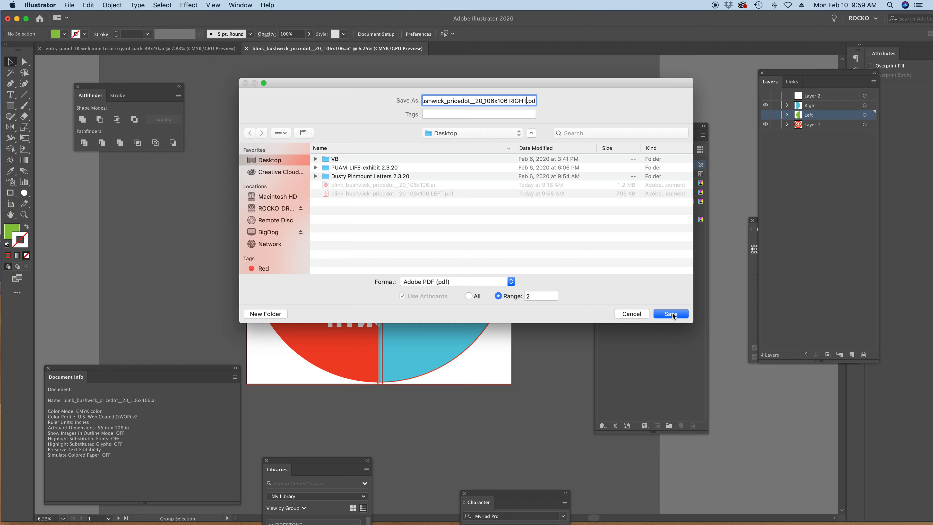
- Save the RIGHT copy to the Desktop as a PDF with the High Quality Print preset
left_click_drag(572, 85, 522, 80)
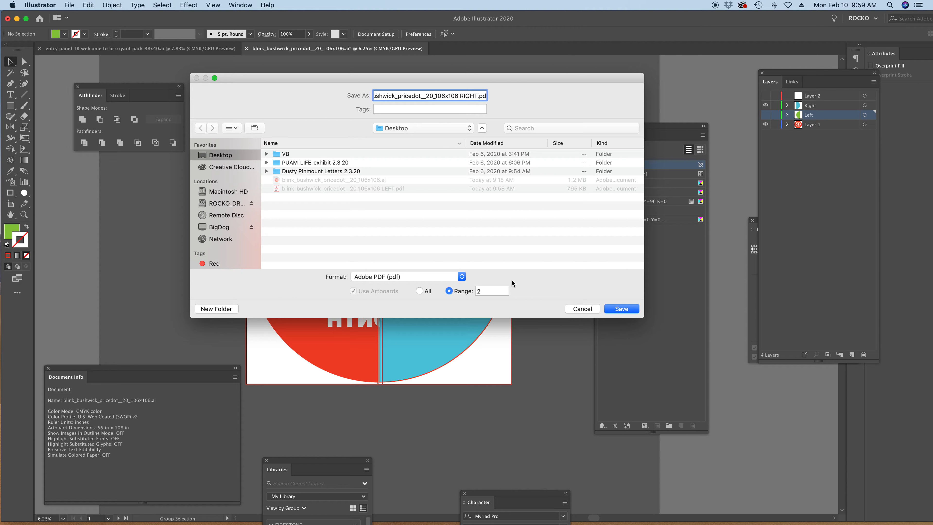
left_click(609, 311)
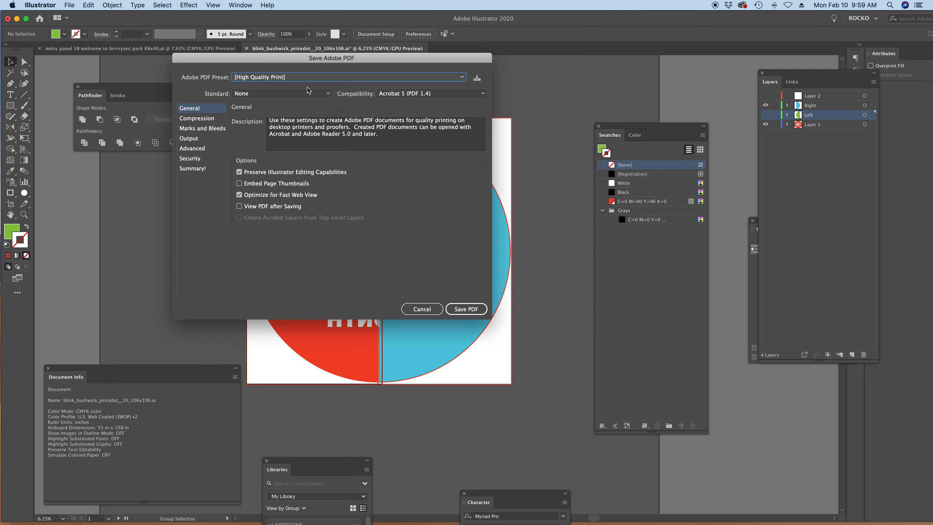
left_click(286, 77)
left_click(357, 225)
left_click(466, 308)
- Switch to Finder and open the Vinylbomb_Lacie drive, moving the Illustrator window clear of its file listing
left_click_drag(540, 19, 519, 357)
left_click(513, 125)
double_click(906, 78)
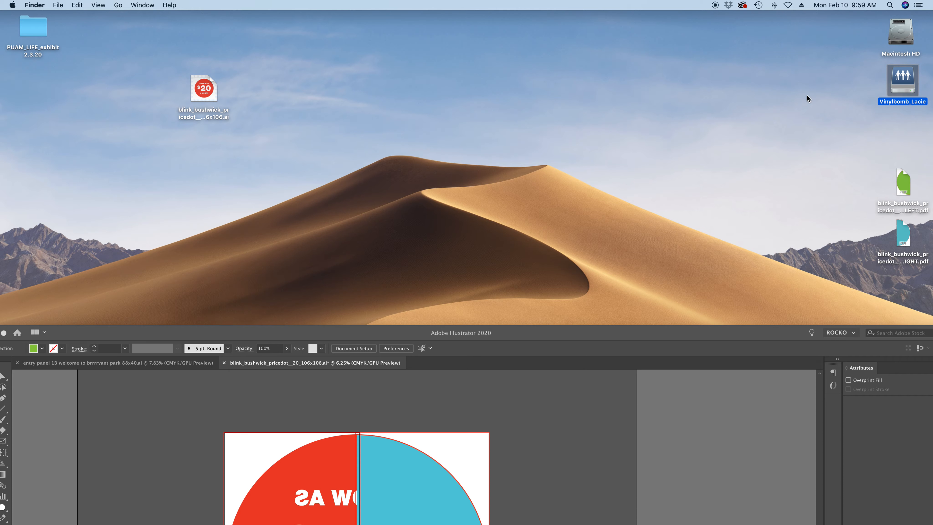
left_click_drag(556, 53, 515, 51)
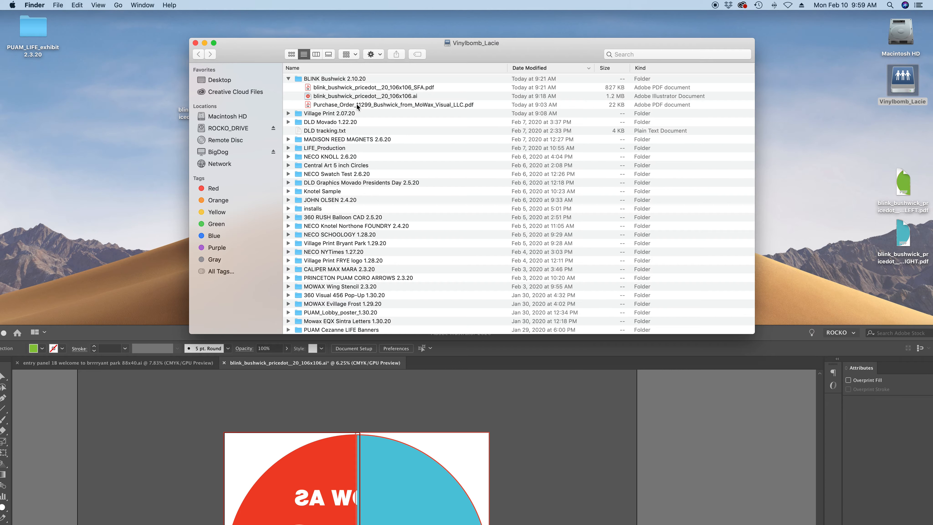
scroll(349, 131, "down", 10)
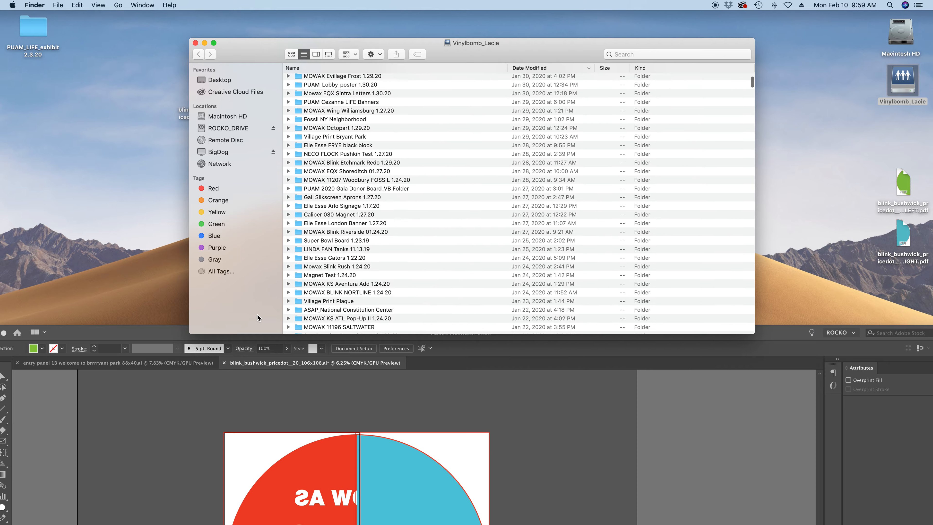
left_click_drag(154, 336, 372, 314)
left_click(147, 402)
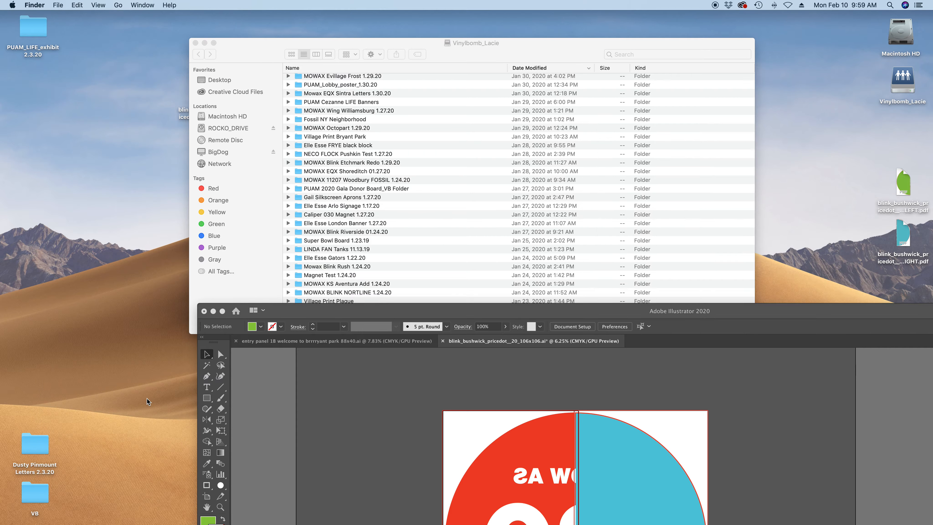
- Search the drive for "OUTDOOR blink" and open OUTDOORS_ONLY_NEW BLINK COLORS 2019.ai in Illustrator, accepting its color profile handling
left_click(691, 46)
left_click(625, 54)
type("OUTDOOR blink")
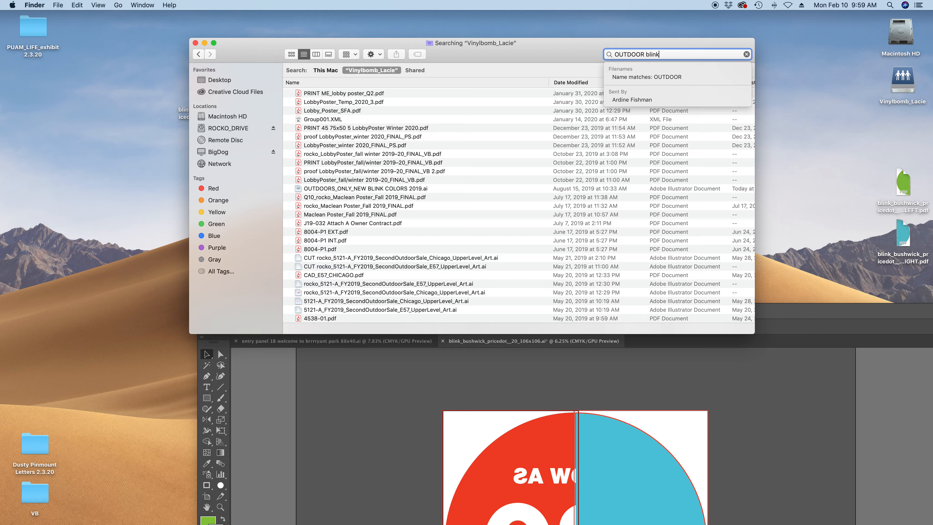
key("Return")
double_click(393, 93)
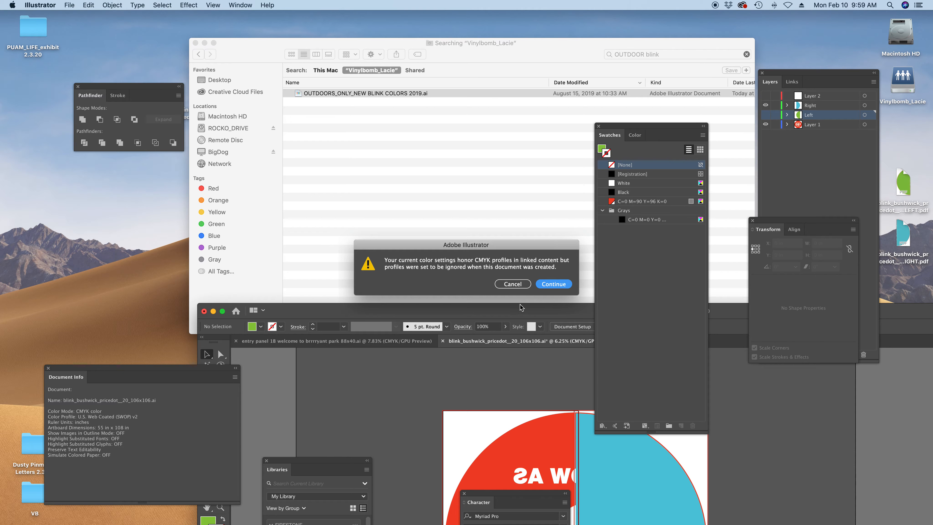
key("Return")
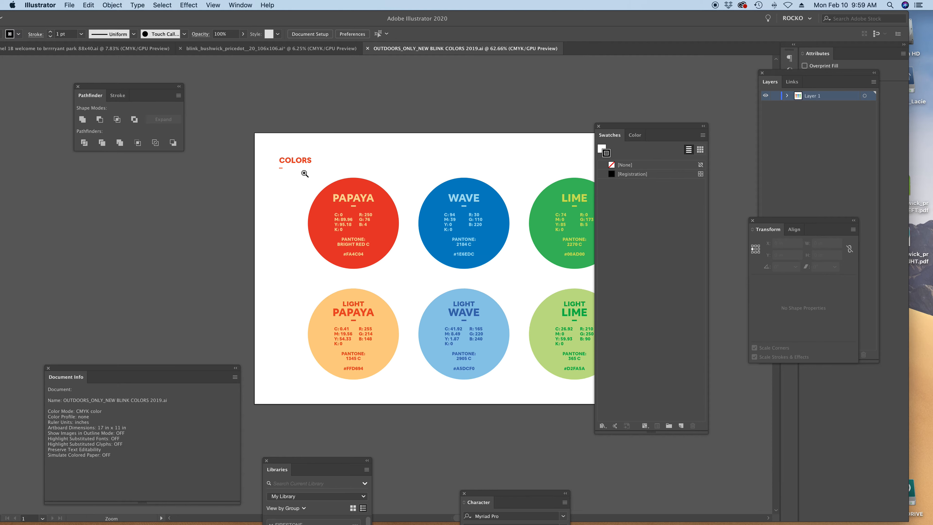
- Copy the red PAPAYA circle from the color chart and return to the price dot document
left_click_drag(305, 173, 422, 148)
scroll(423, 147, "down", 3)
scroll(423, 148, "right", 3)
key("a")
left_click(437, 208)
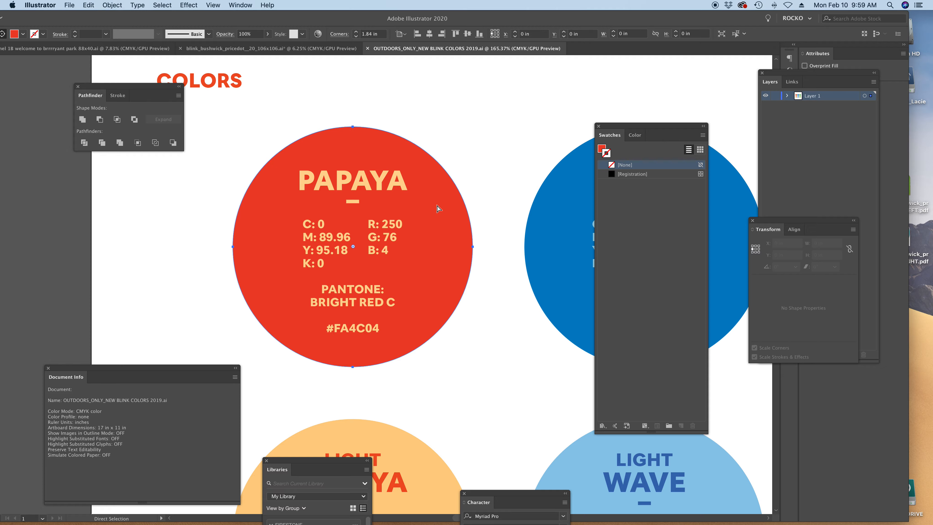
key("v")
left_click(247, 46)
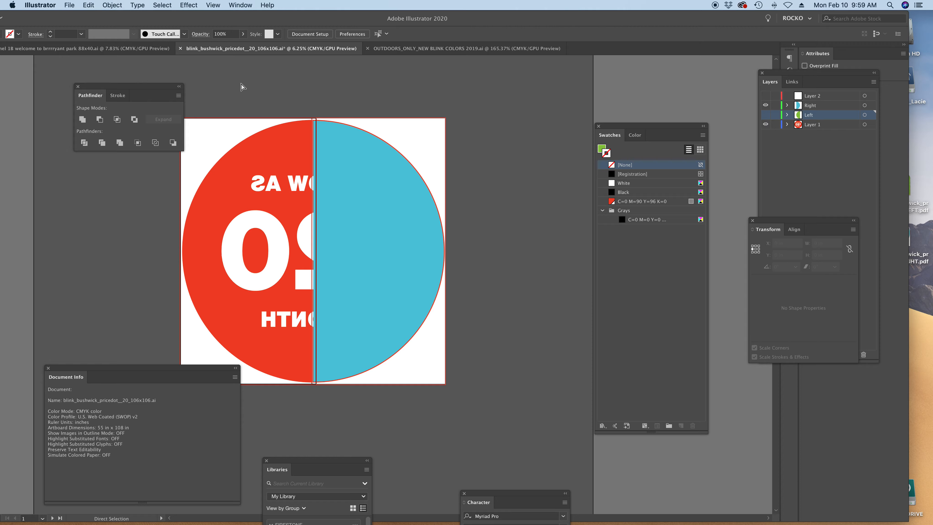
- Paste the papaya circle onto Layer 1 of the price dot document, leaving the hidden layers hidden
key("super+v")
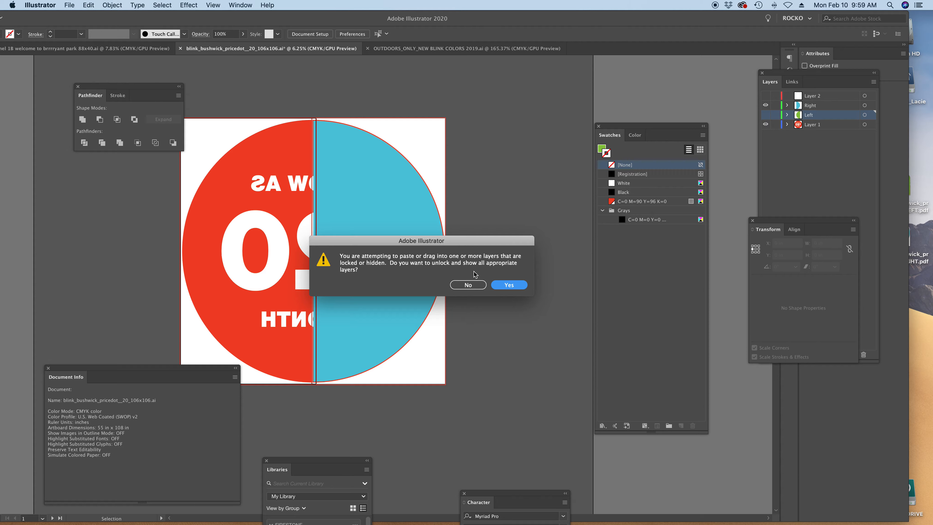
left_click(467, 284)
left_click(823, 130)
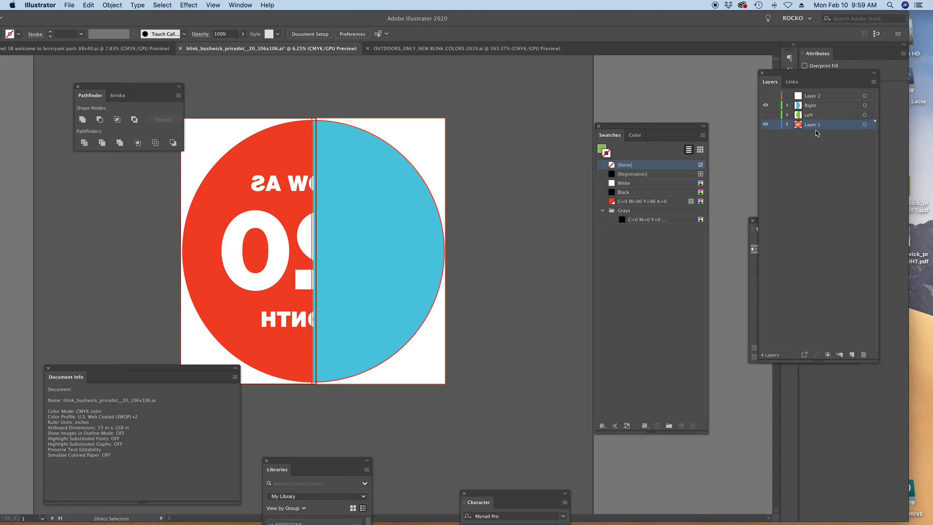
key("super+v")
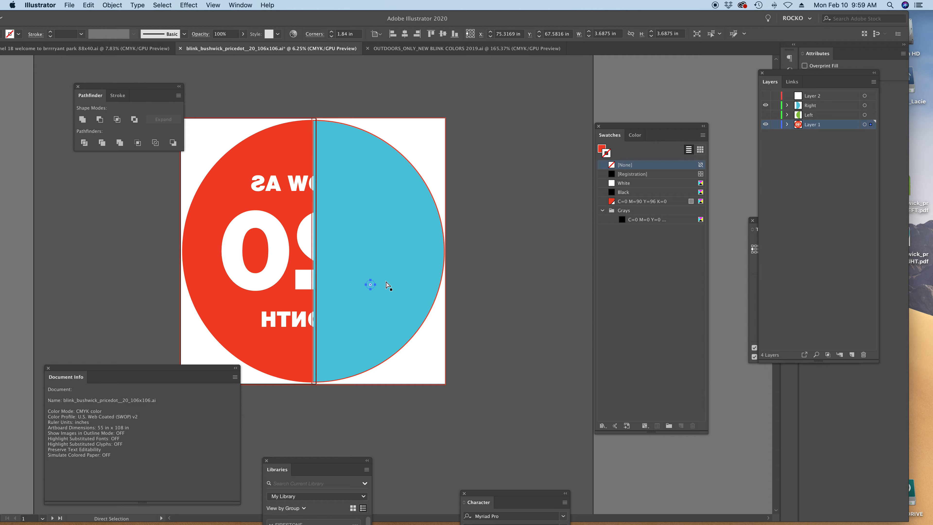
- Move the pasted papaya circle onto the empty canvas below the price dot's artboard and deselect it
key("super+space")
left_click_drag(324, 295, 458, 185)
key("space")
left_click_drag(368, 147, 363, 137)
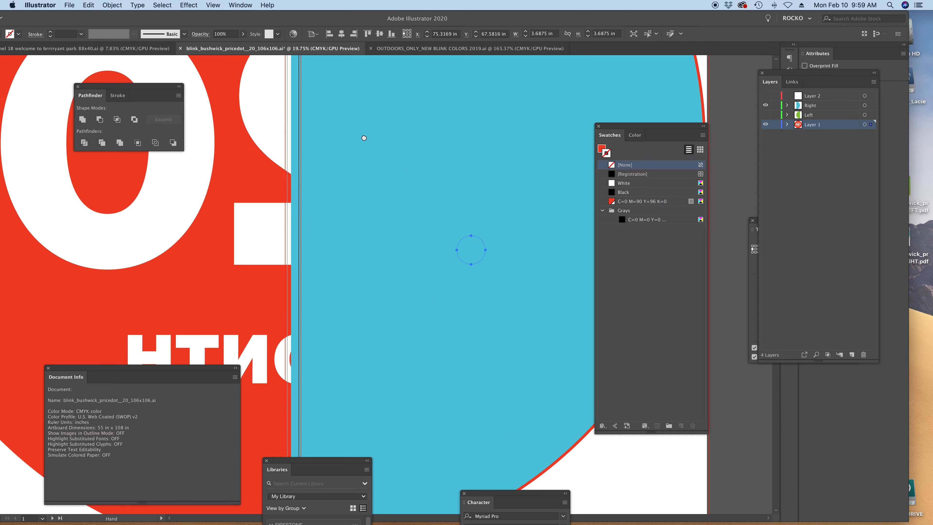
key("super+shift+a")
scroll(323, 221, "down", 10)
scroll(474, 242, "left", 8)
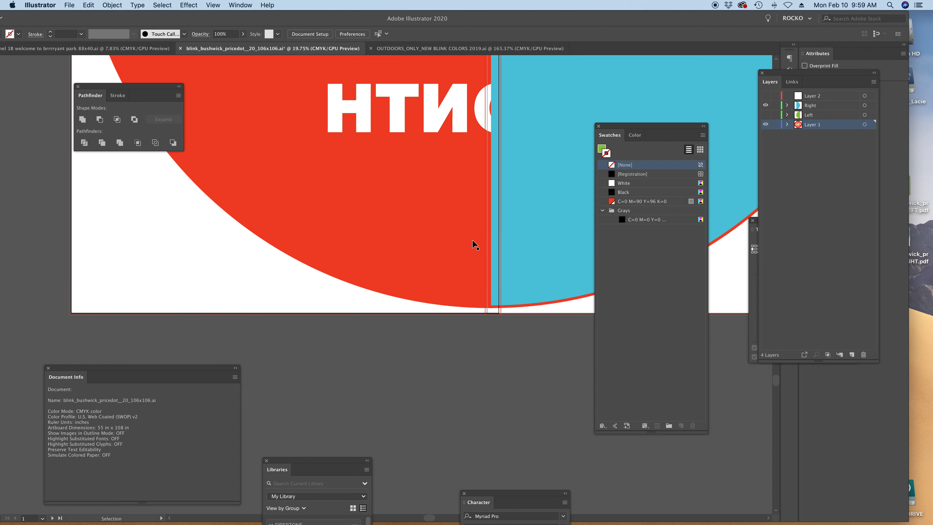
key("super+v")
key("super+shift+a")
left_click_drag(371, 288, 306, 358)
- Compare the CMYK fill values of the large red dot with those of the papaya sample circle
key("a")
left_click(349, 246)
left_click(162, 5)
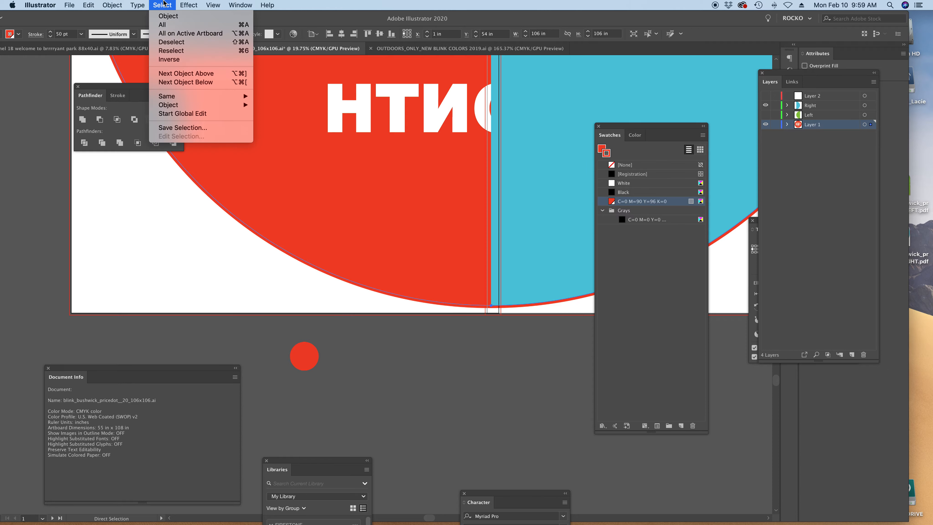
left_click(339, 348)
left_click_drag(282, 21, 357, 21)
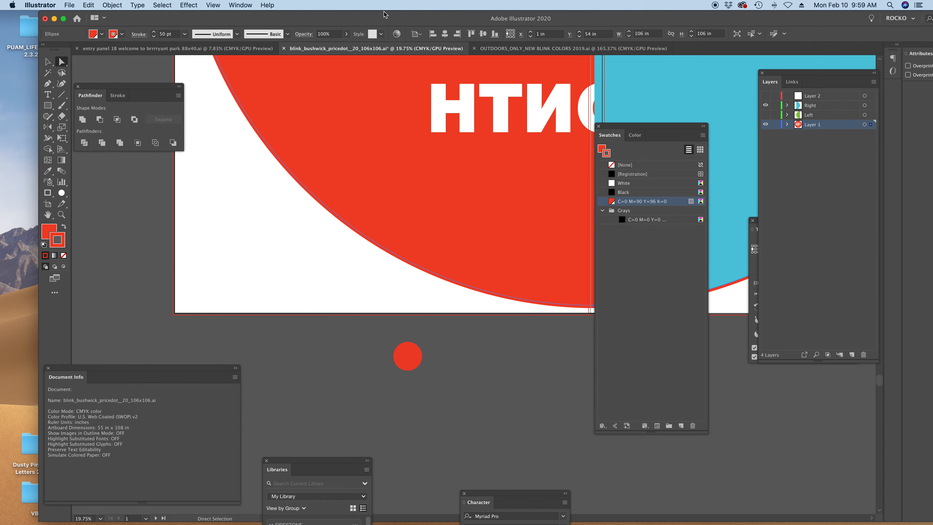
left_click(22, 231)
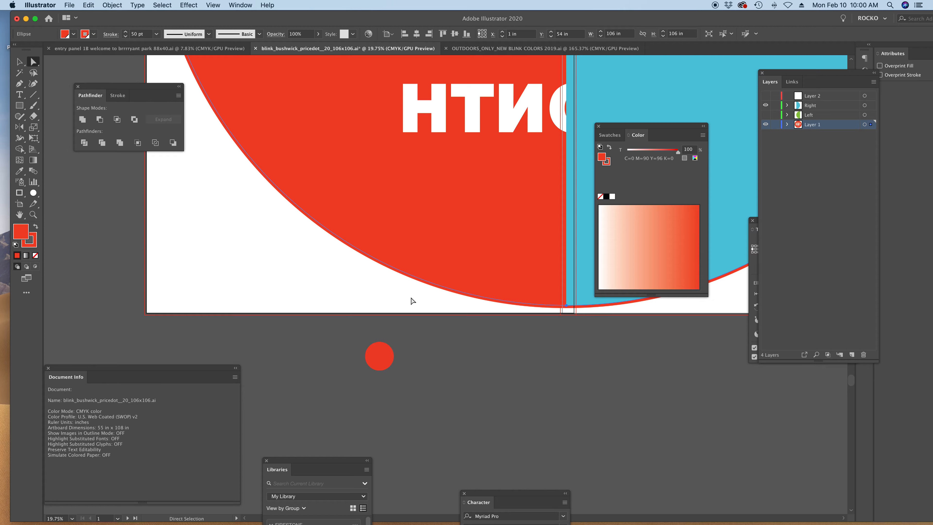
left_click(381, 359)
left_click(444, 259)
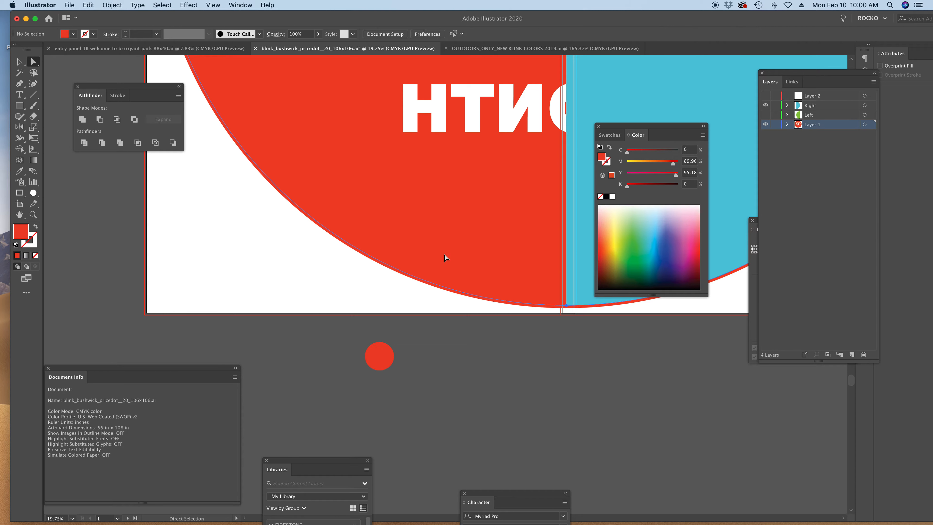
- Apply the papaya sample circle's color to the large red dot with the Eyedropper and check both fills
key("i")
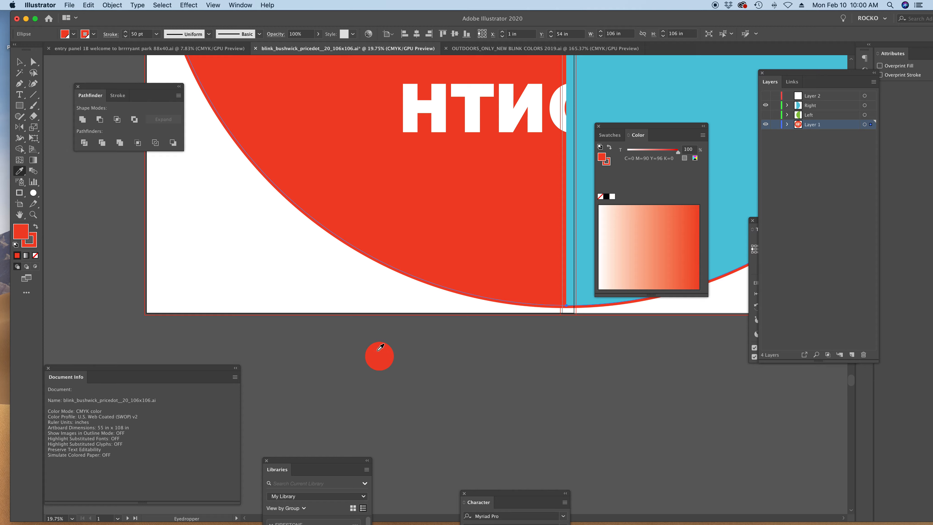
left_click(380, 349)
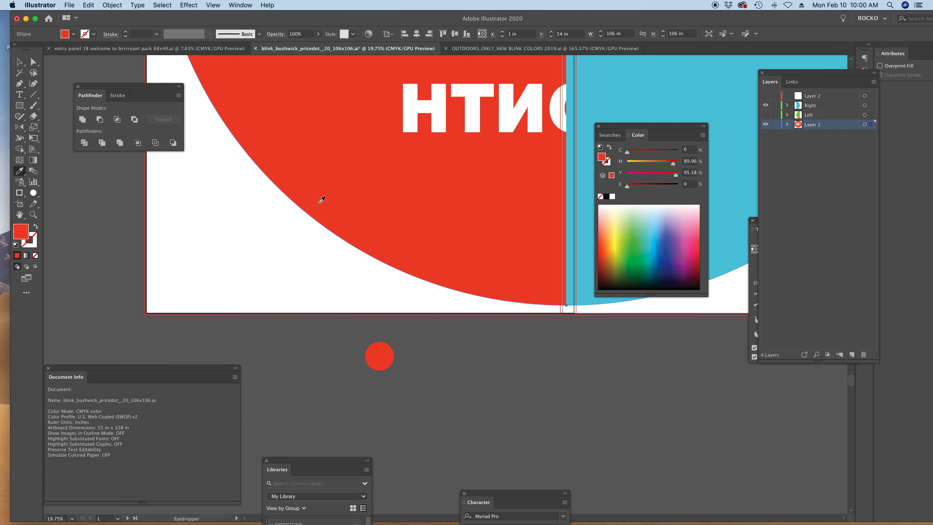
key("a")
left_click(380, 354)
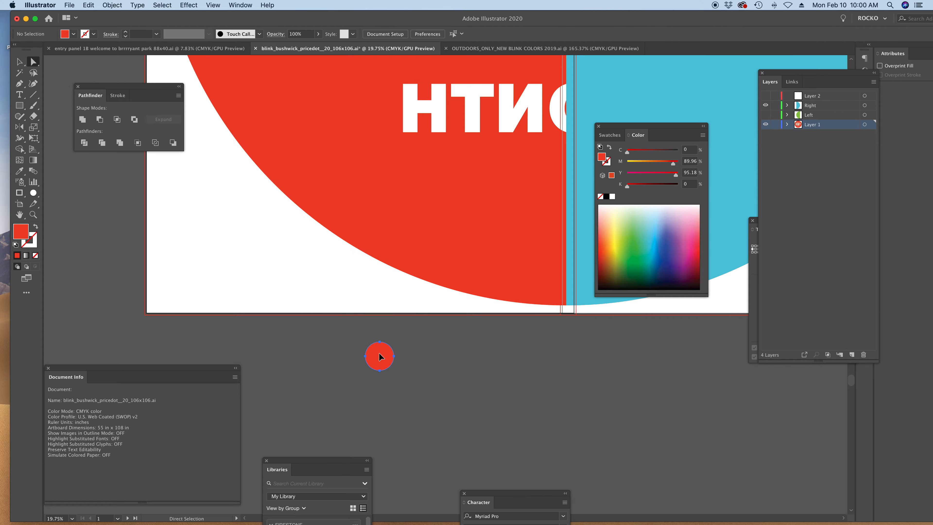
left_click(454, 206)
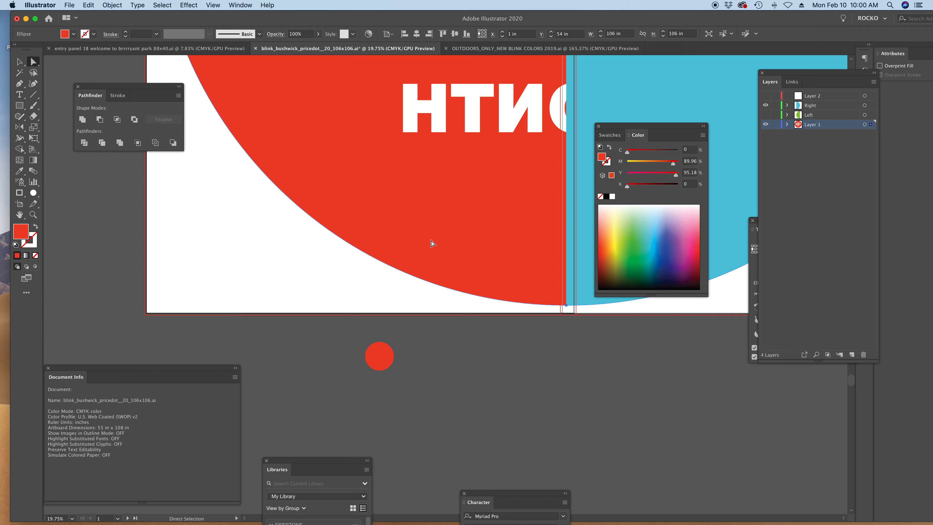
- Select all unused swatches and delete the old red C=0 M=90 Y=96 K=0 swatch
left_click(32, 244)
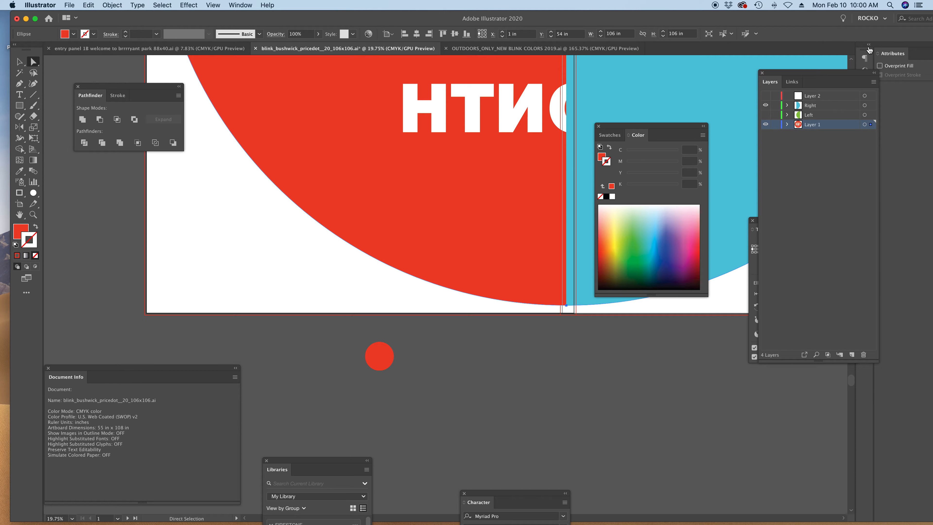
left_click(610, 135)
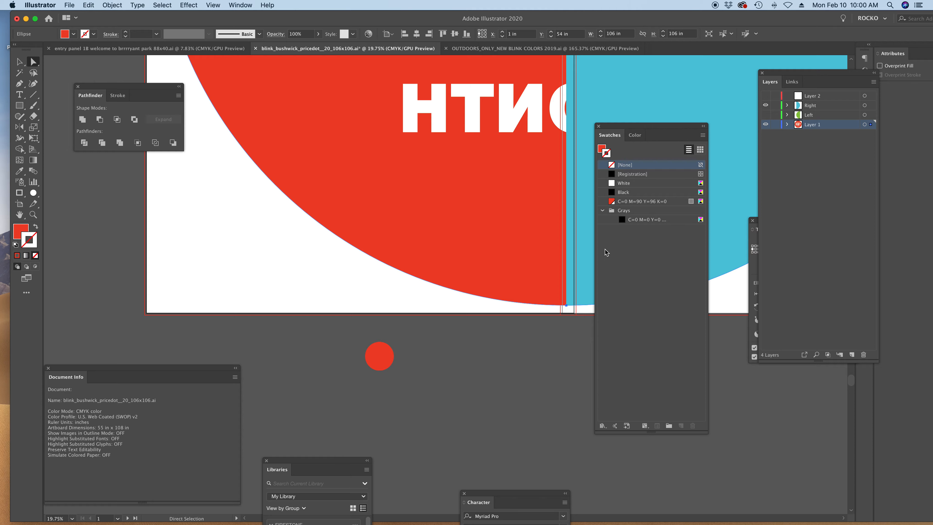
left_click(703, 135)
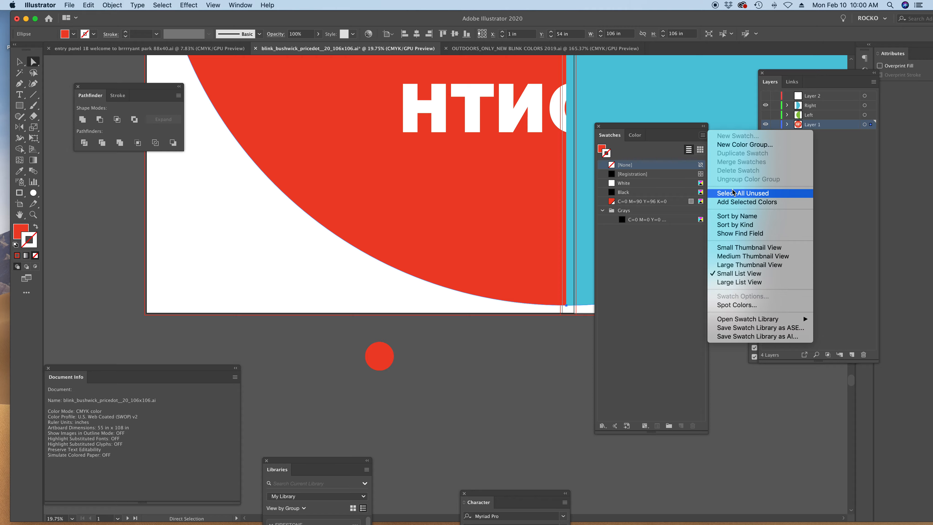
left_click(714, 372)
left_click(693, 427)
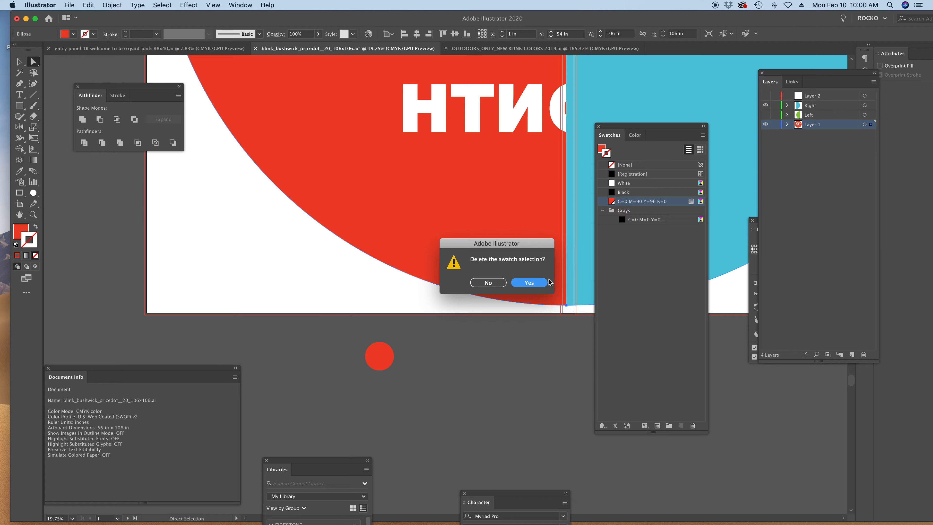
left_click(529, 282)
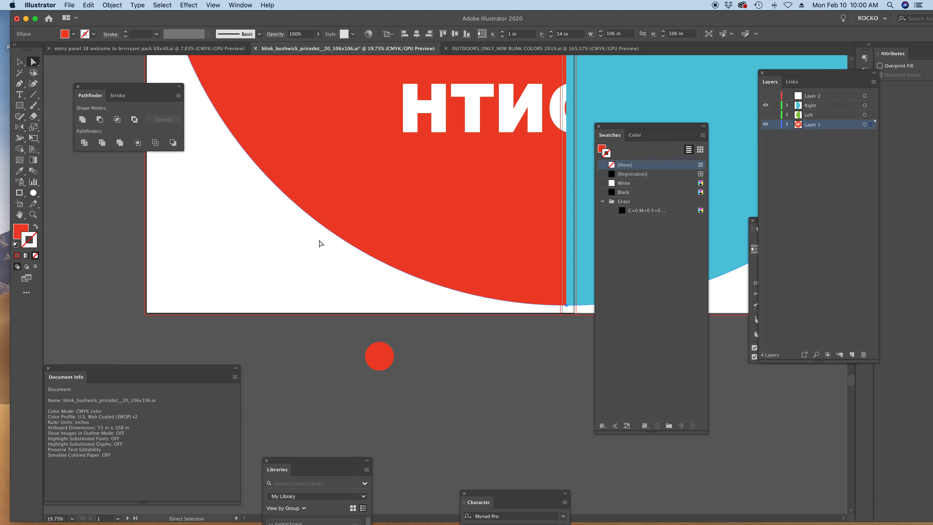
- Save the large dot's red fill as a new global process swatch named papaya
left_click(17, 231)
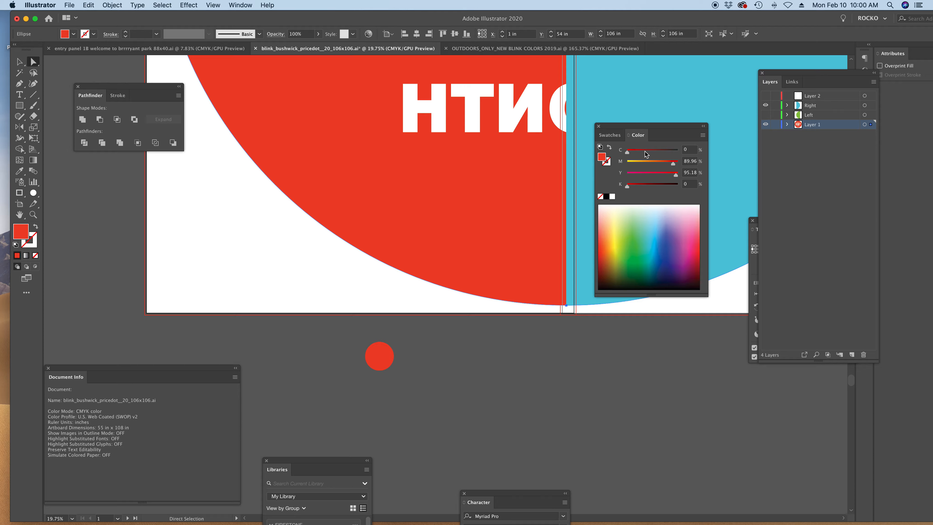
left_click(610, 135)
left_click(680, 426)
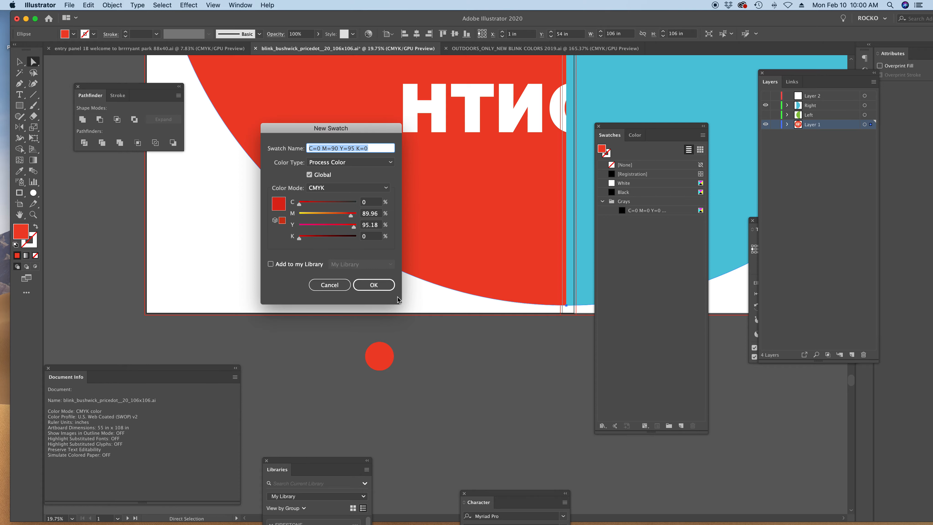
type("papaya")
key("Return")
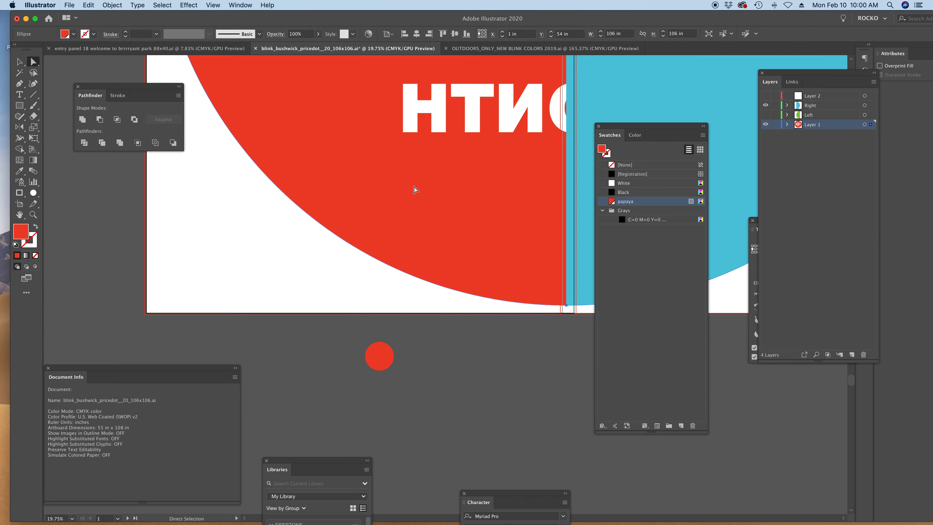
- Give the large red dot a 50 pt stroke in the papaya swatch
left_click(37, 245)
left_click(620, 136)
left_click(631, 201)
type("50")
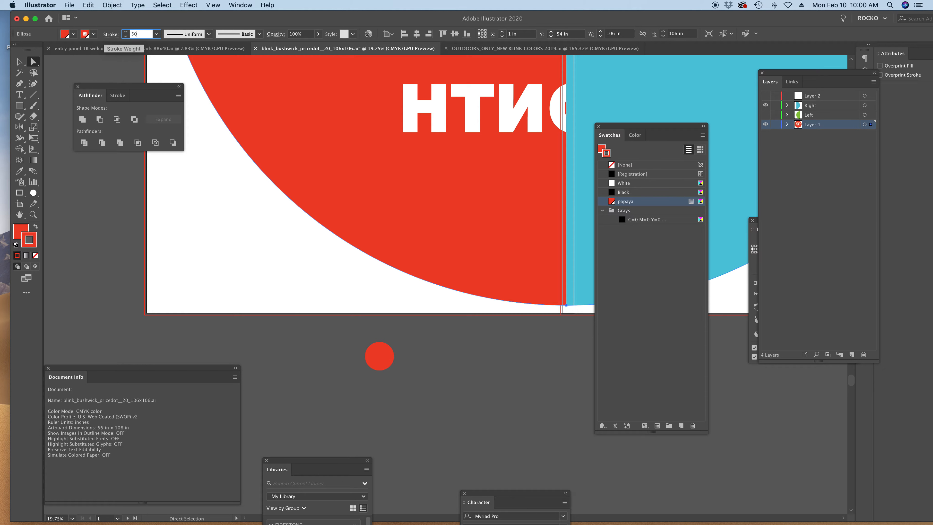
key("Return")
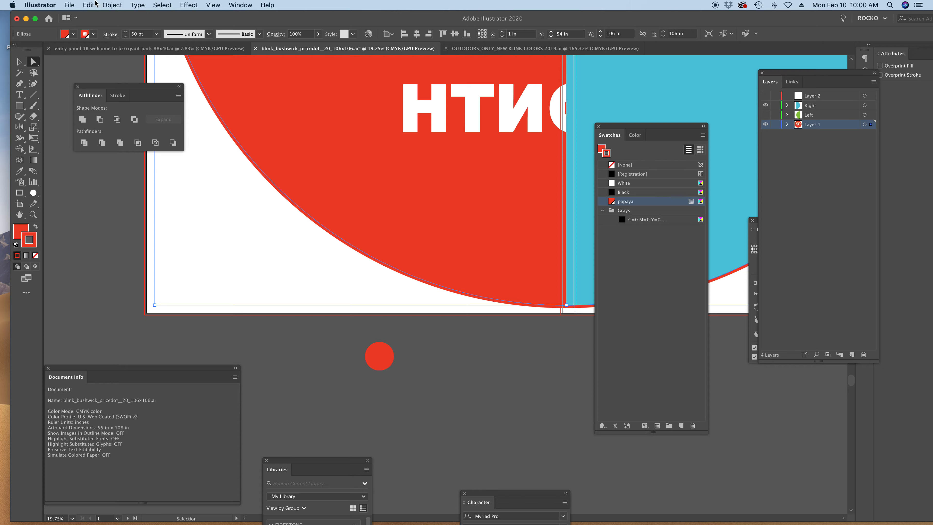
- Save the working document to the Desktop in Adobe Illustrator format under its existing name with the prefix rocko_, keeping the Illustrator 2020 options
left_click(69, 5)
left_click(102, 86)
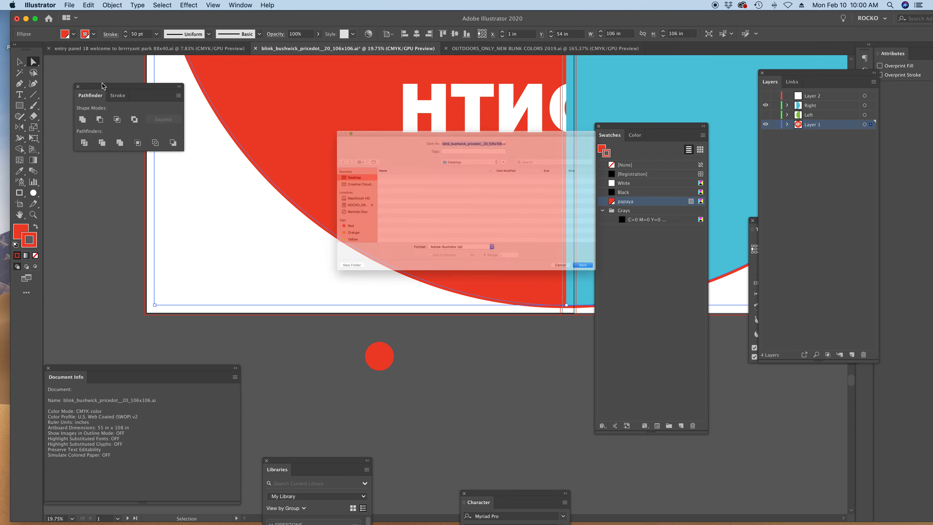
key("Left")
type("rocko_")
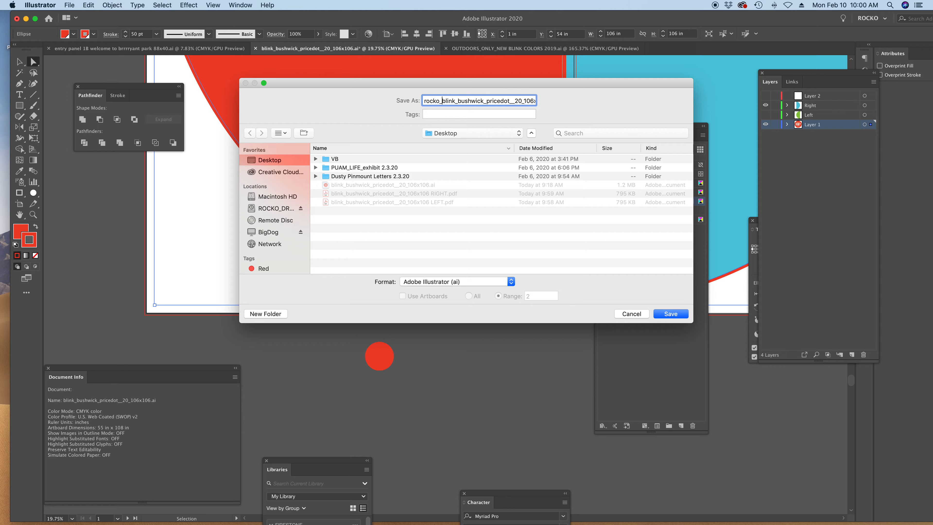
left_click(445, 281)
left_click(446, 281)
key("Return")
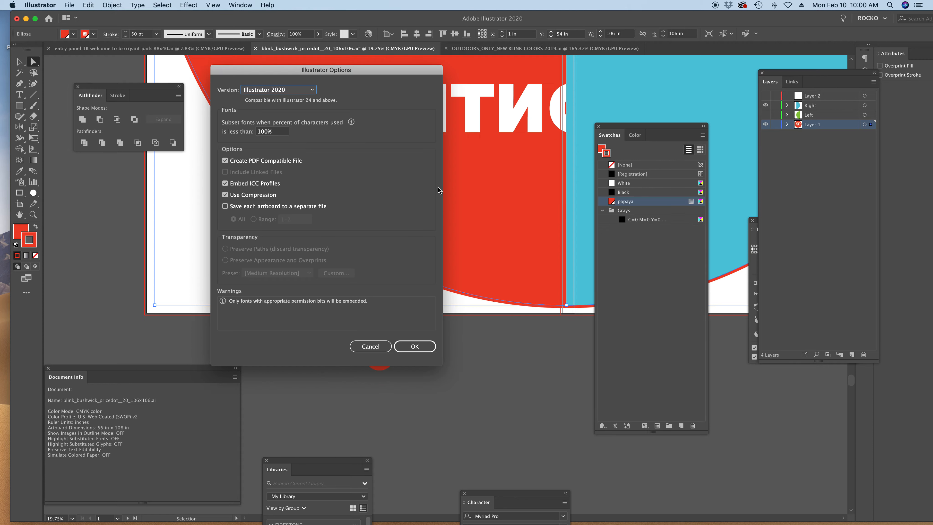
left_click(415, 346)
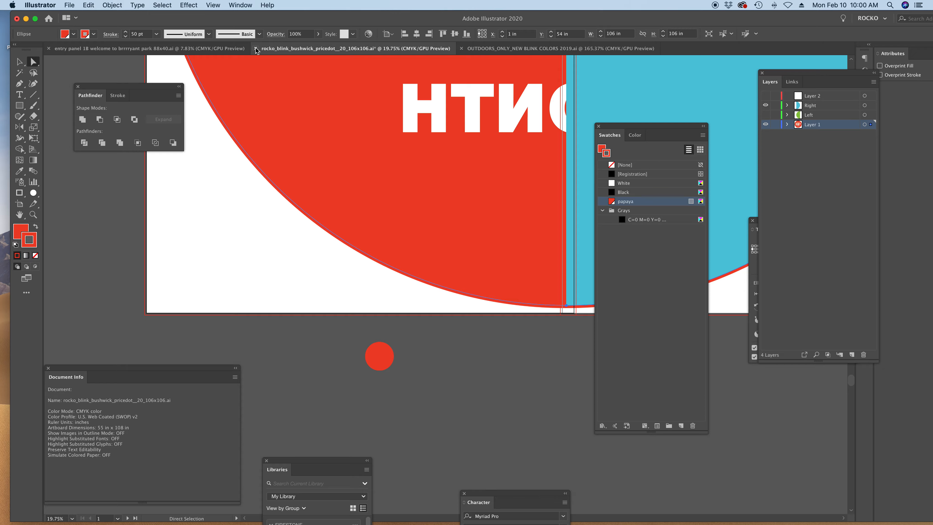
- Close the rocko_ price dot file, the OUTDOORS_ONLY_NEW BLINK COLORS 2019 file and the entry panel 18 file
left_click(255, 49)
left_click(507, 291)
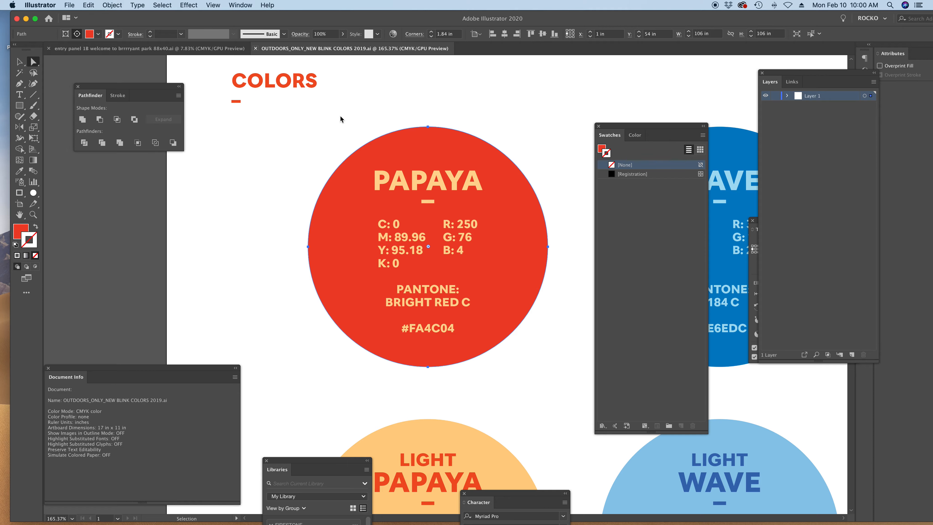
left_click(256, 49)
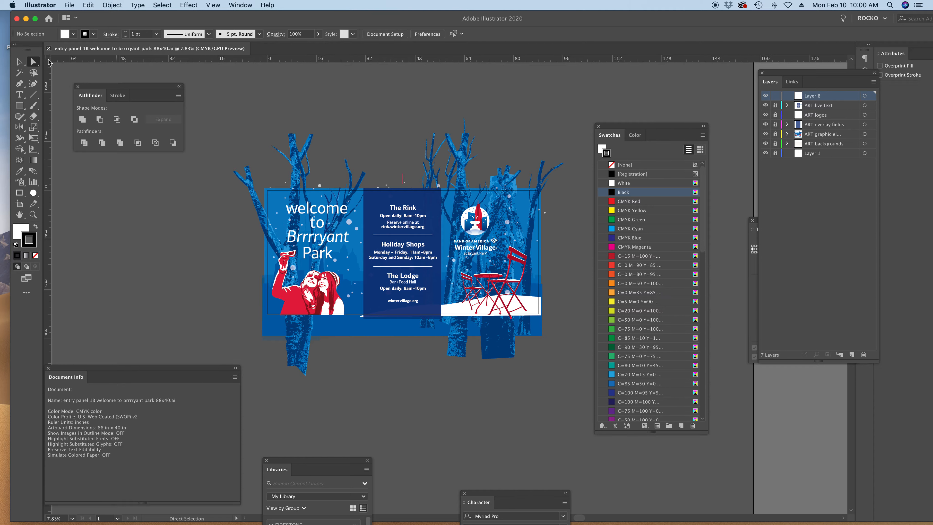
left_click(49, 49)
- Clear the Finder search window aside and stack the LEFT and RIGHT price dot PDFs together near the desktop's upper middle
left_click(453, 179)
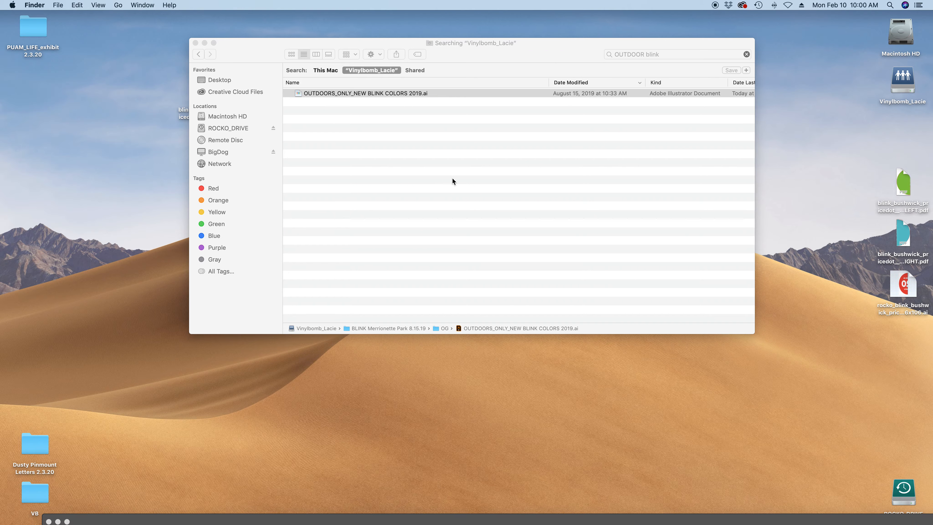
left_click_drag(561, 44, 575, 286)
left_click(679, 227)
left_click_drag(894, 176, 569, 84)
left_click_drag(903, 232, 570, 156)
- Preview the exported LEFT and RIGHT PDFs with Quick Look
key("space")
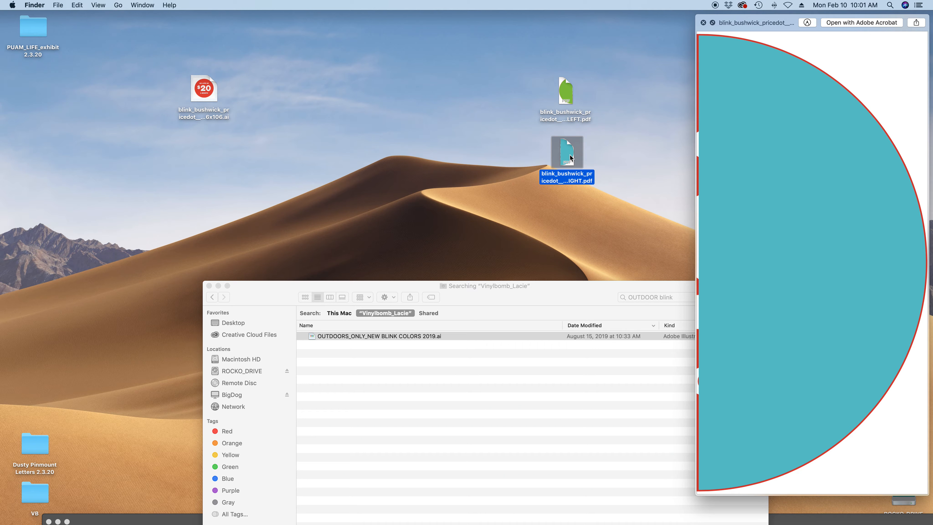
key("Up")
key("Down")
key("space")
left_click(434, 195)
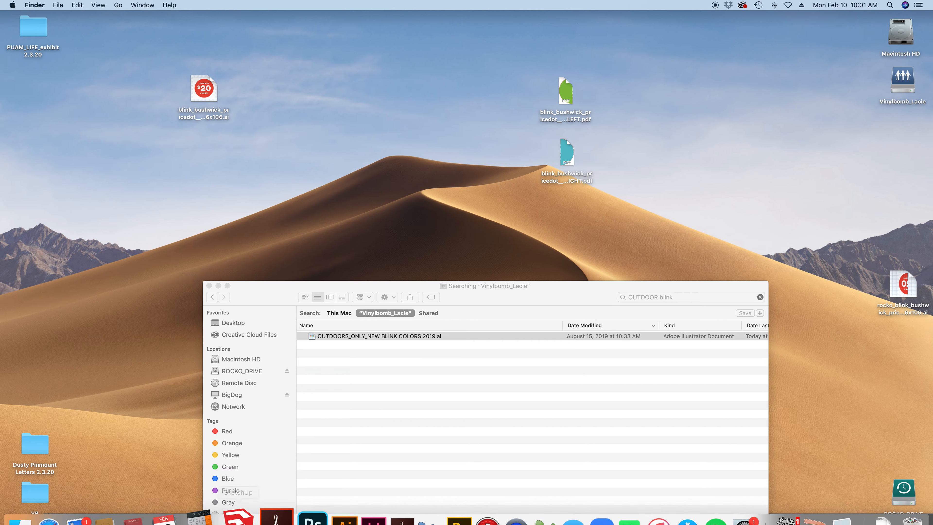
- Switch to Adobe Illustrator and create a new document 60 in wide and 110 in high
left_click(318, 497)
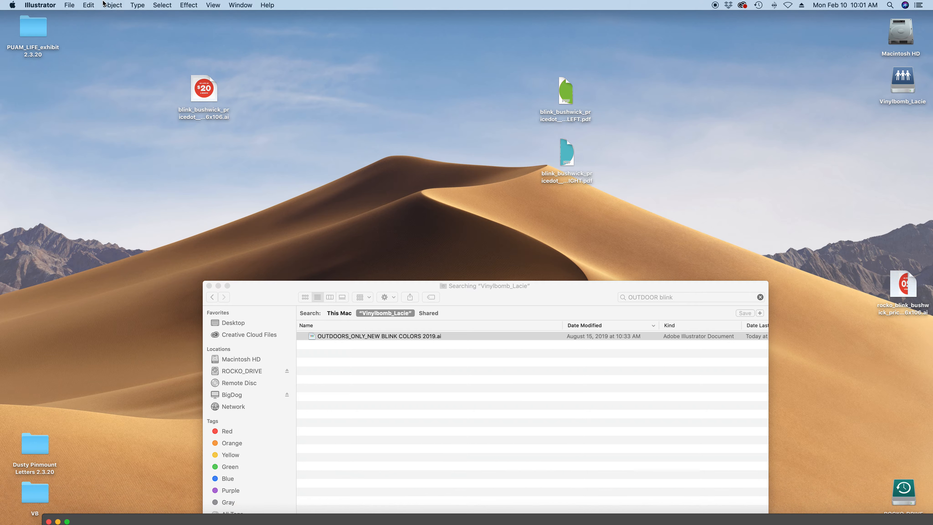
left_click_drag(196, 517, 159, 12)
key("super+n")
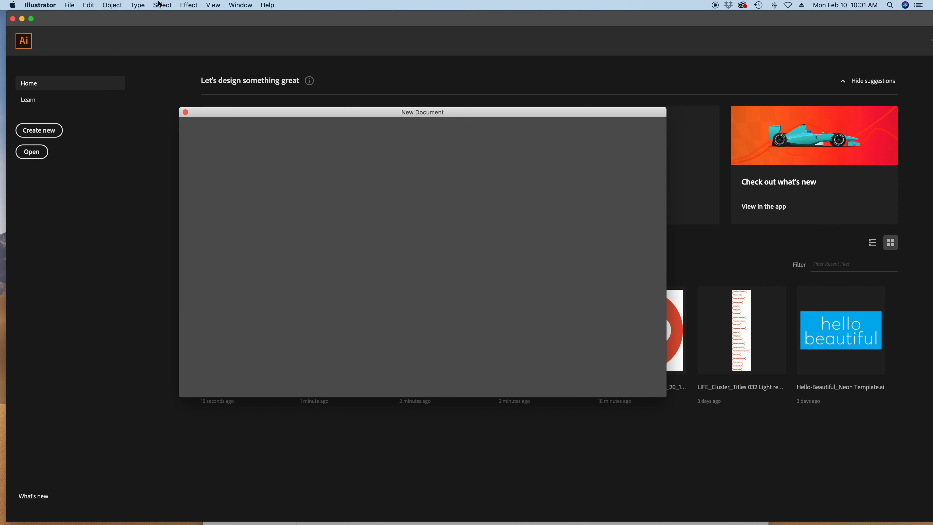
left_click_drag(555, 192, 491, 196)
type("60")
key("Tab")
type("20")
key("Return")
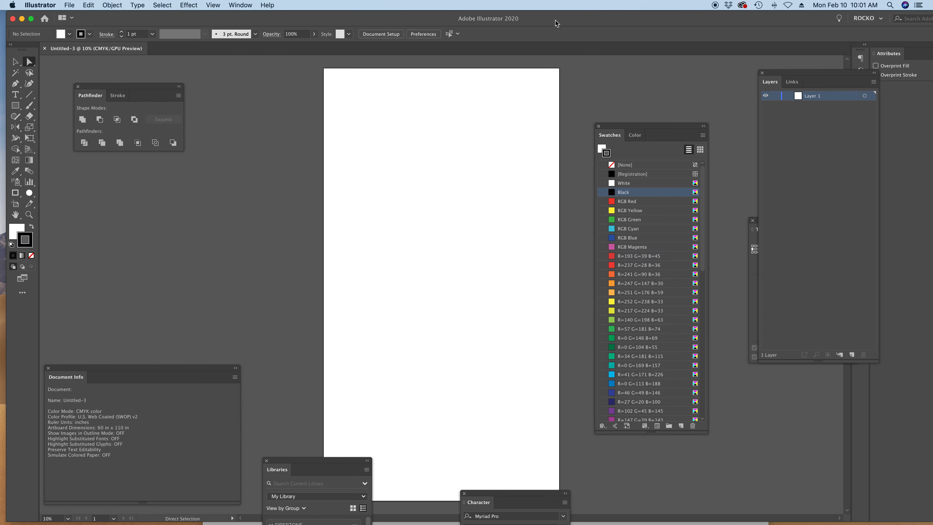
- Place the LEFT and RIGHT price dot PDFs from the desktop into the new document
left_click_drag(556, 21, 491, 272)
left_click_drag(507, 88, 287, 396)
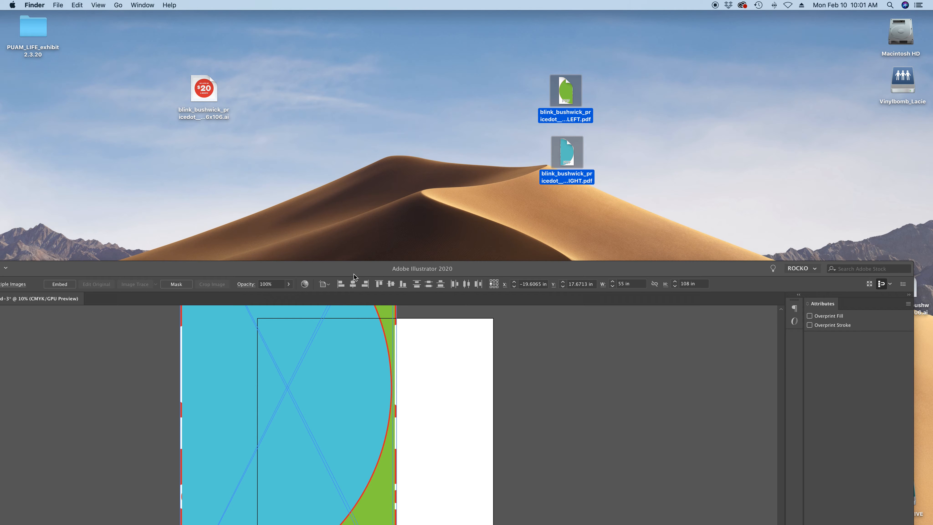
double_click(343, 274)
key("super+minus")
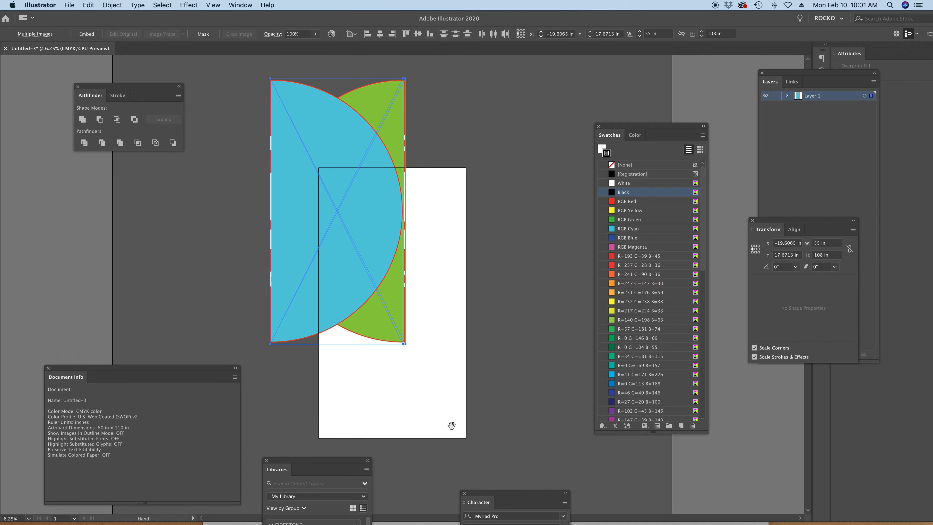
- Center both placed PDFs horizontally and vertically on the artboard
left_click(380, 33)
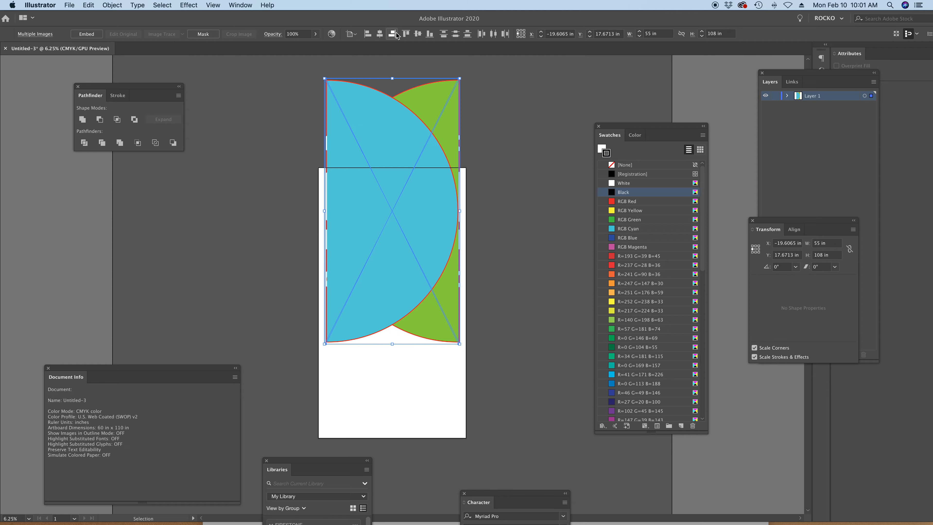
left_click(418, 33)
left_click(502, 209)
left_click_drag(502, 209, 503, 182)
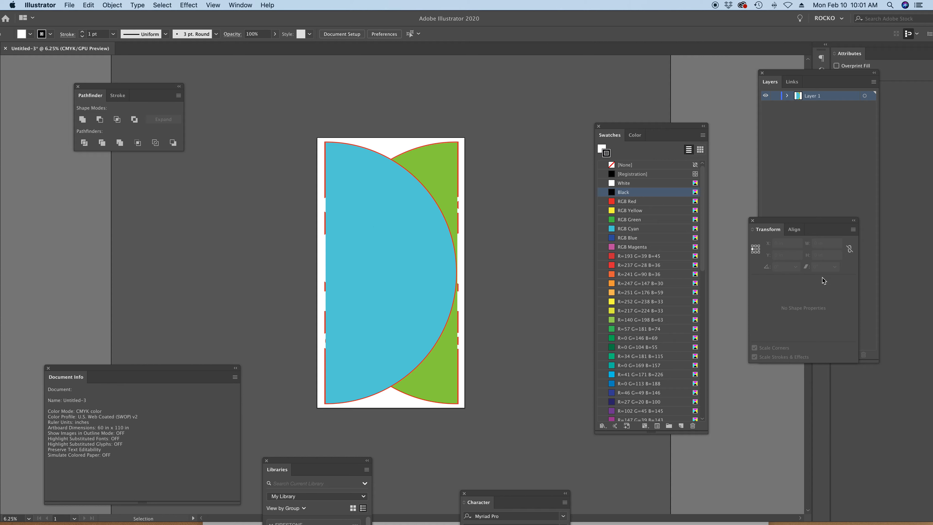
- Add a new layer above Layer 1 and transfer the blue half-circle PDF onto it
left_click_drag(815, 221, 559, 341)
left_click(852, 355)
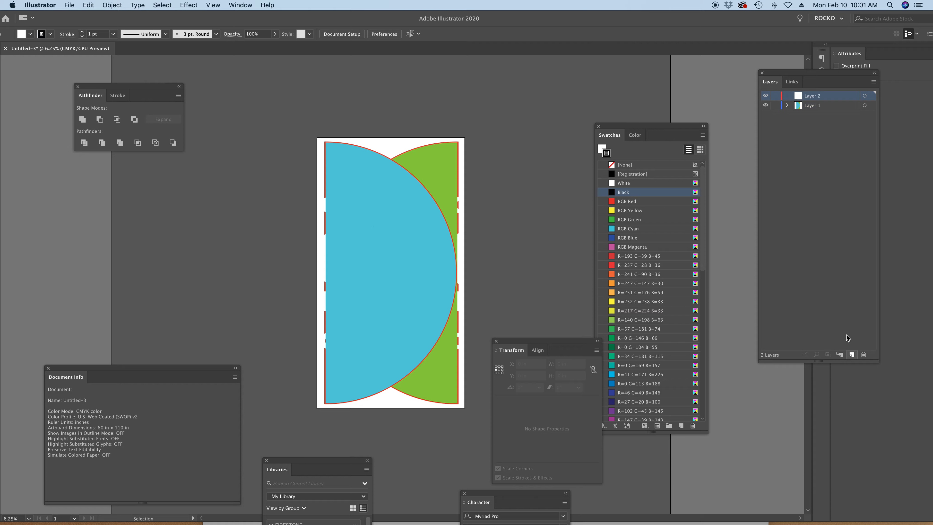
left_click(443, 214)
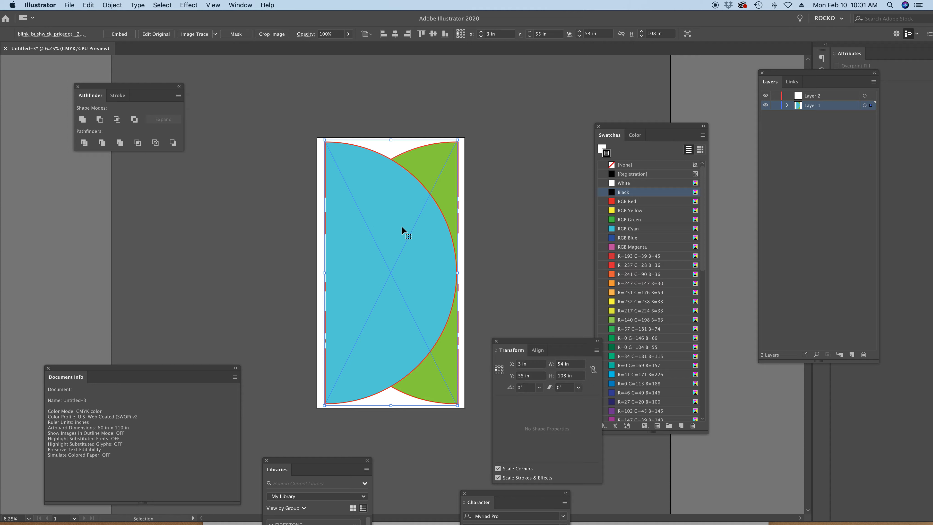
left_click_drag(870, 98, 870, 96)
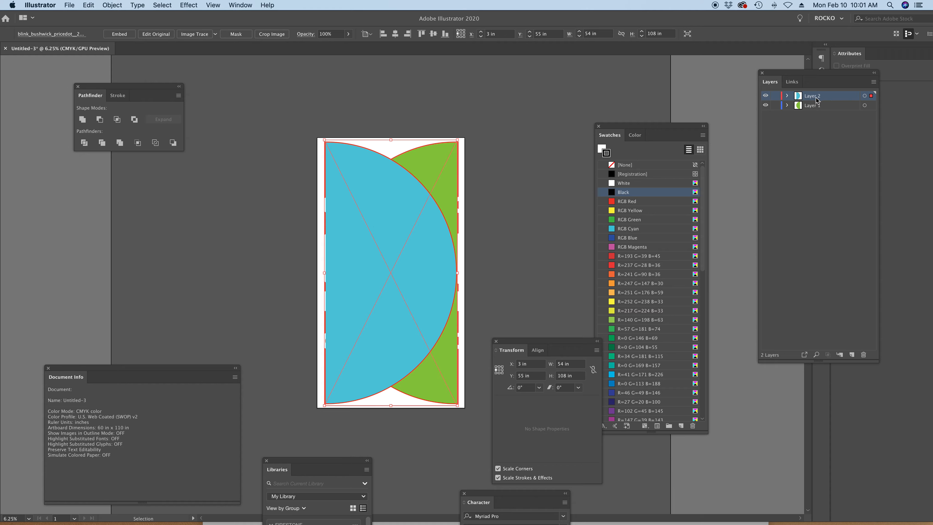
- Rename the blue panel's layer right and the green panel's layer left, and hide the left layer
double_click(823, 98)
type("right")
key("Return")
double_click(812, 105)
type("le")
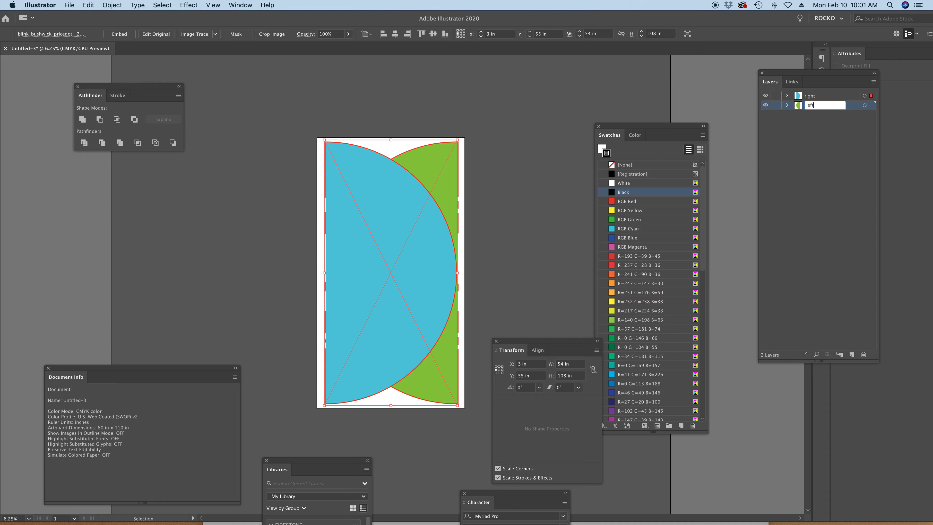
type("ft")
key("Return")
left_click(765, 106)
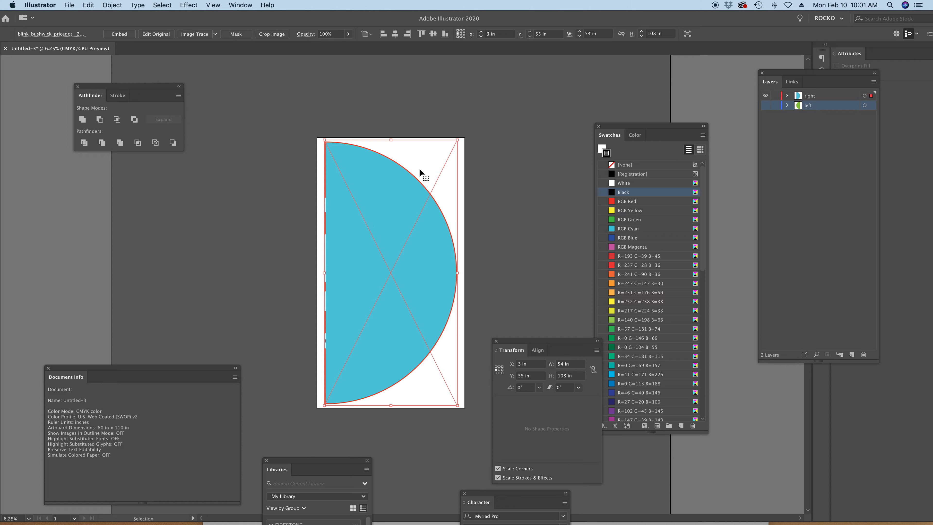
- Try to split the placed blue panel with the Pathfinder Divide operation
scroll(500, 83, "down", 5)
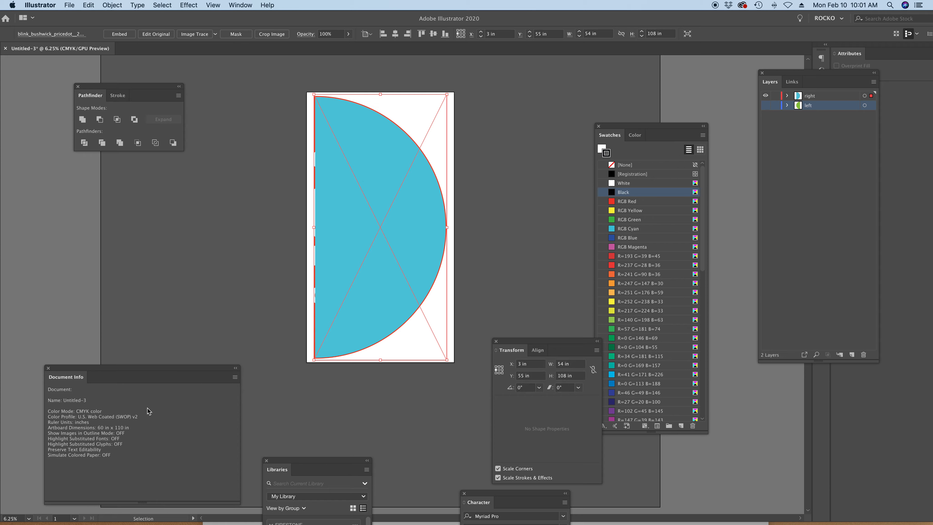
left_click(84, 143)
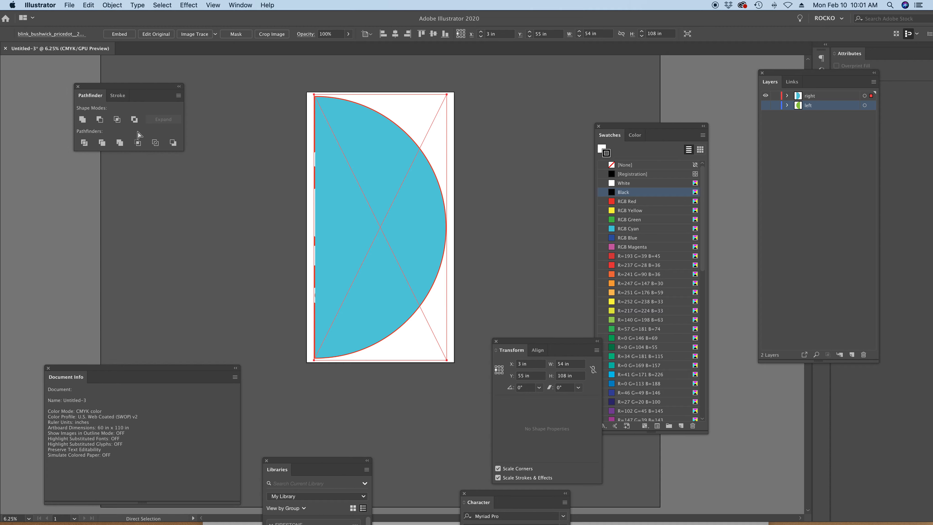
key("v")
left_click(84, 143)
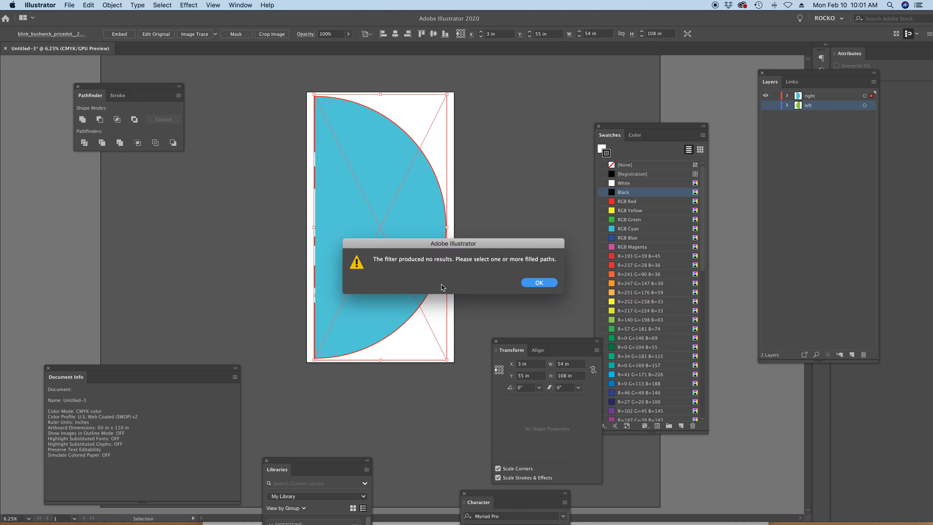
left_click(539, 282)
- Flatten the blue panel's transparency at Raster/Vector Balance 100, preserving overprints and spot colors instead of alpha transparency
left_click(112, 5)
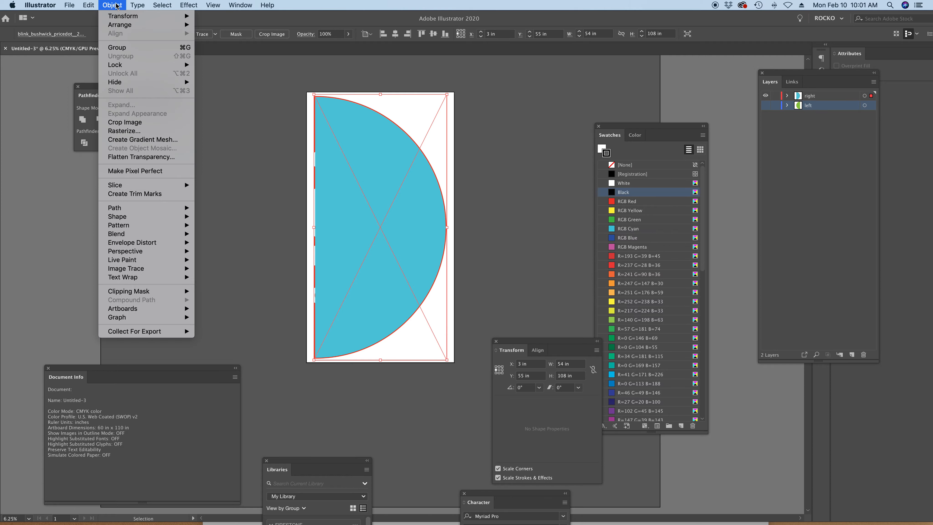
left_click(153, 159)
left_click(508, 149)
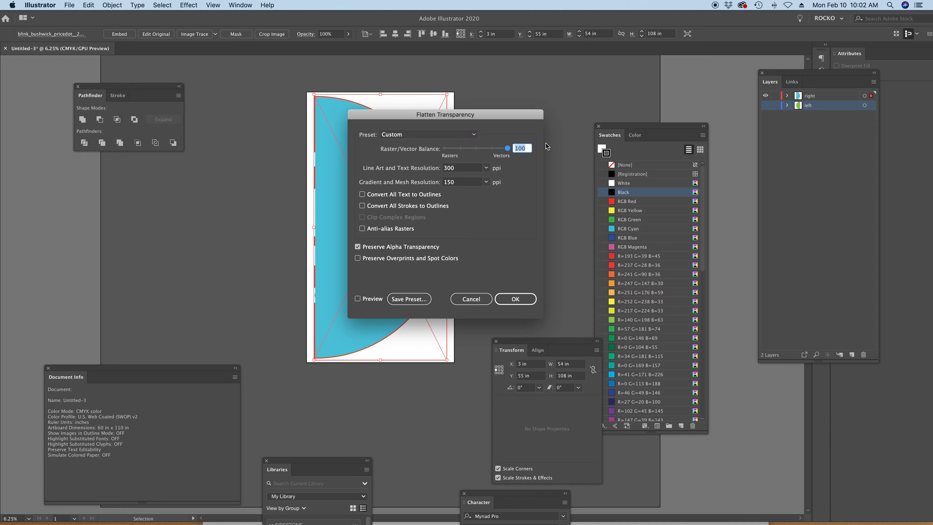
left_click(375, 249)
left_click(400, 259)
left_click(510, 299)
key("a")
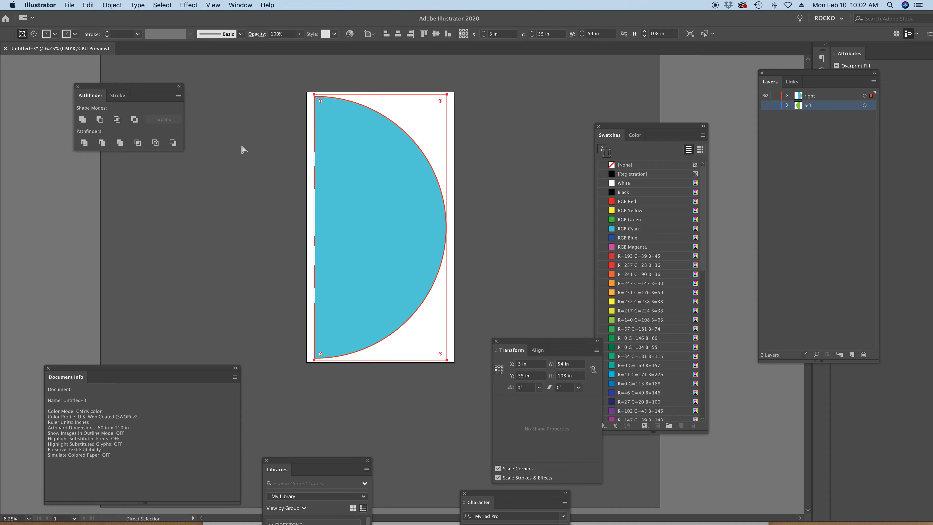
- Compare the flattened blue panel's paths in outline view and preview
key("super+y")
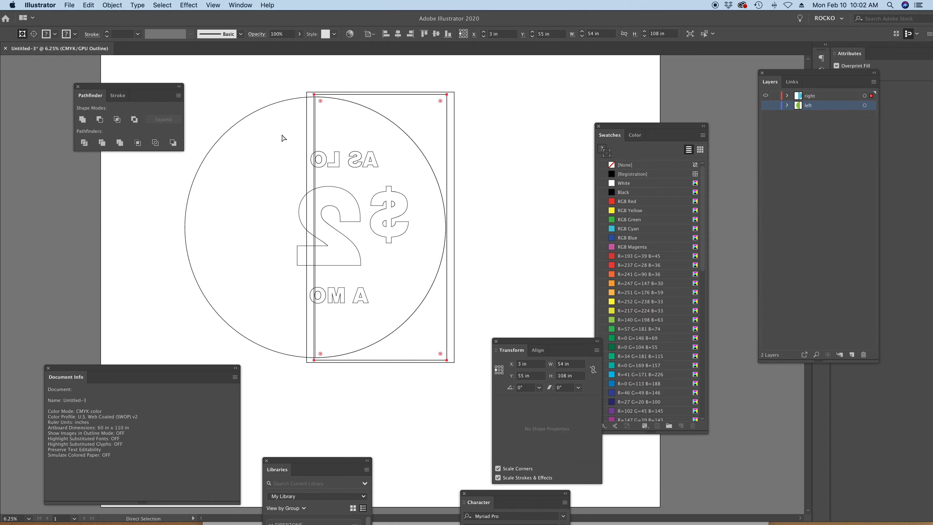
key("super+y")
key("super+y")
key("super+y")
key("super+y")
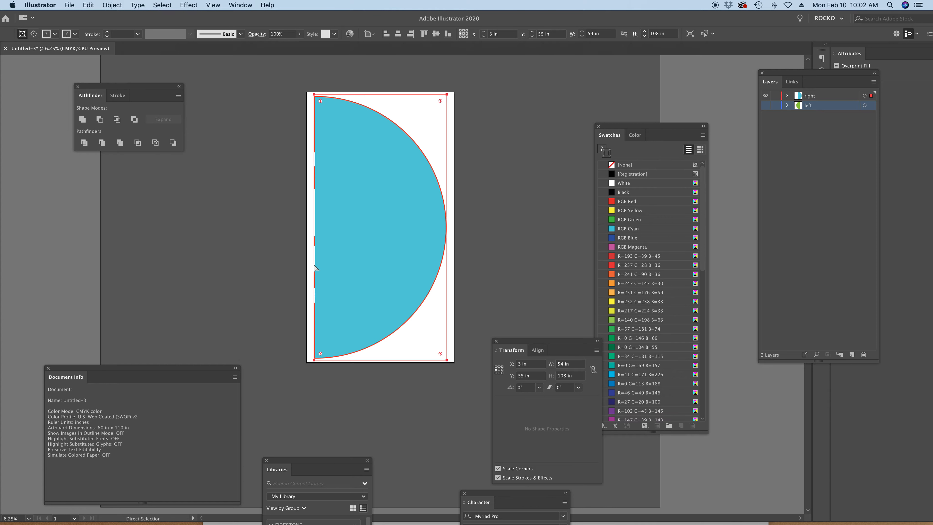
- Split the flattened blue panel with Pathfinder Divide and check the cut paths in outline view
key("super+y")
left_click(85, 143)
key("a")
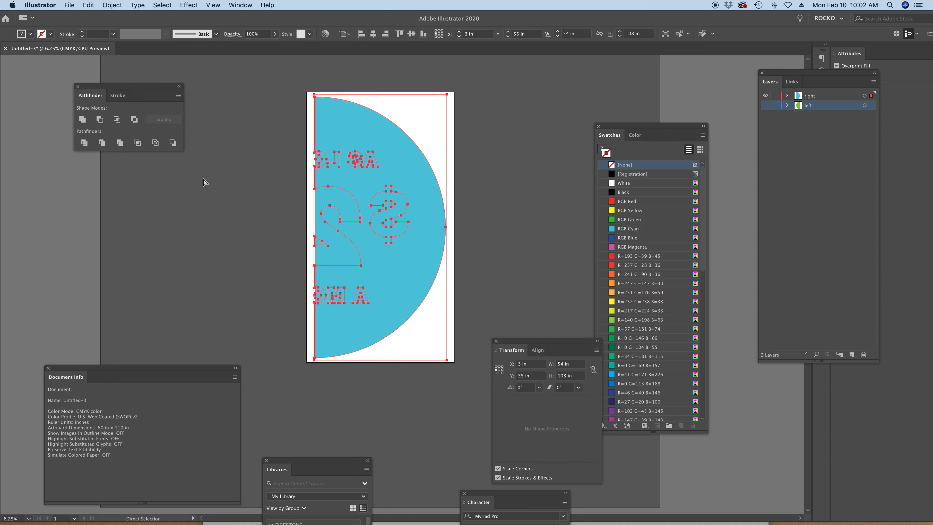
key("super+y")
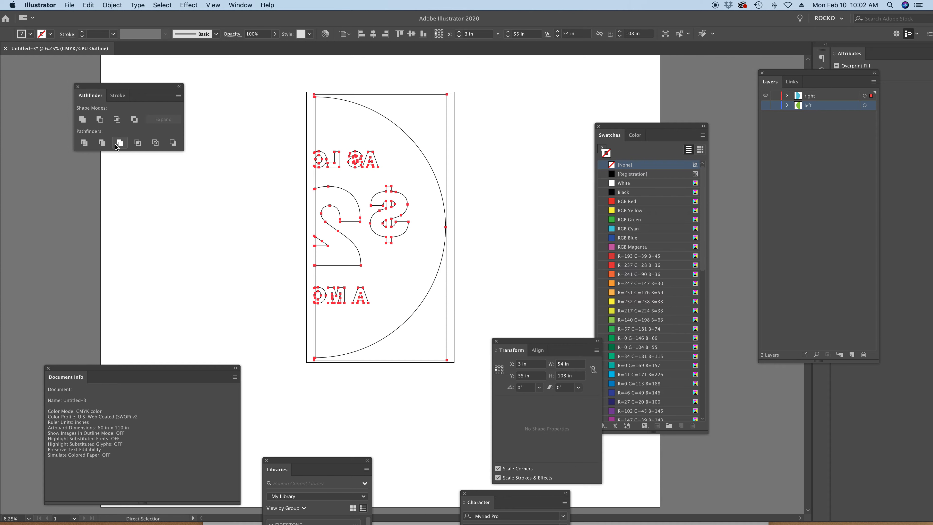
key("super+y")
left_click(88, 143)
key("v")
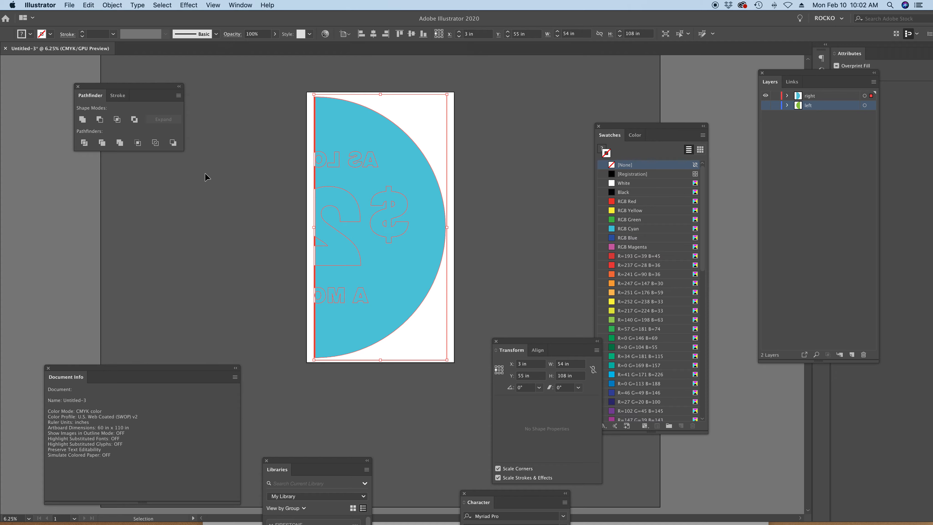
- Try to move pieces of the divided blue panel toward its upper right, and undo the moves
left_click(357, 133)
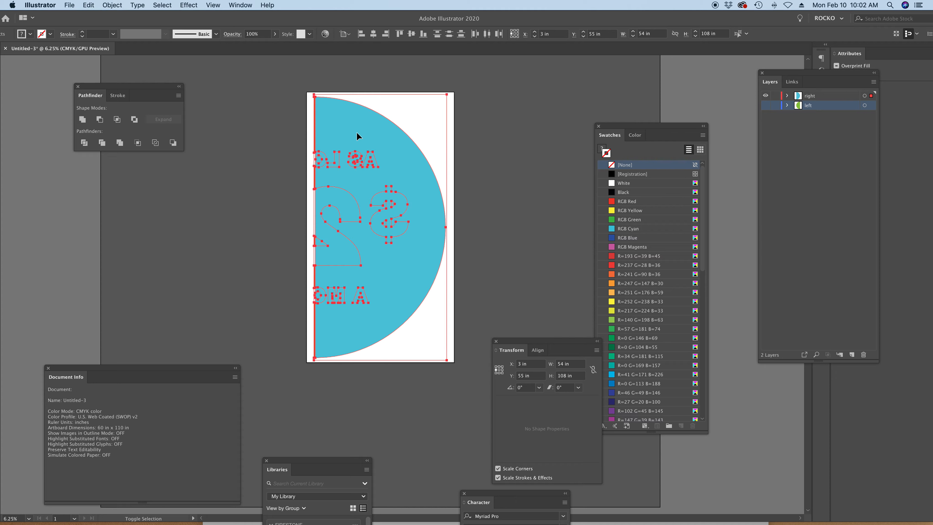
left_click_drag(365, 139, 438, 125)
key("super+z")
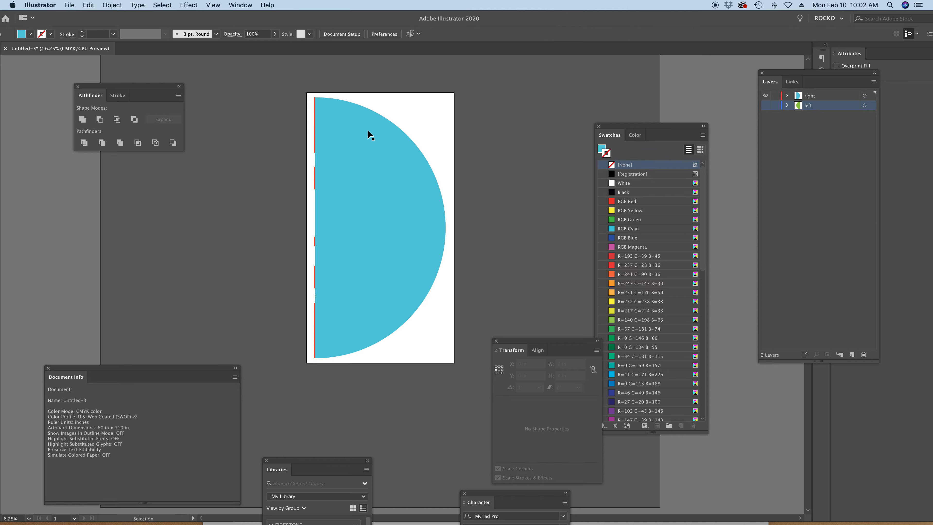
left_click_drag(367, 130, 431, 118)
key("a")
key("super+z")
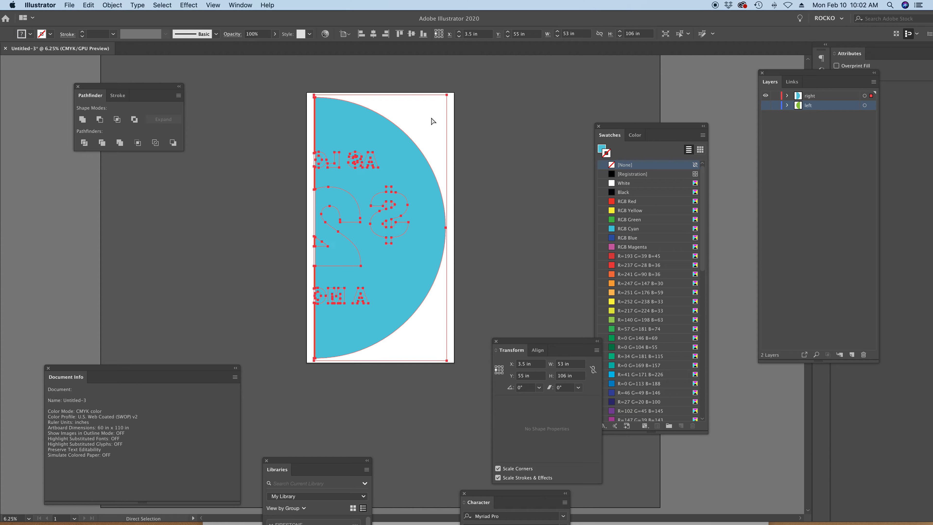
- Try to move pieces of the divided blue panel off the artboard, and undo back to the linked PDF
left_click_drag(398, 135, 504, 108)
key("super+z")
left_click(504, 109)
key("v")
left_click_drag(443, 152, 539, 158)
key("super+z")
key("a")
key("super+y")
key("super+y")
key("v")
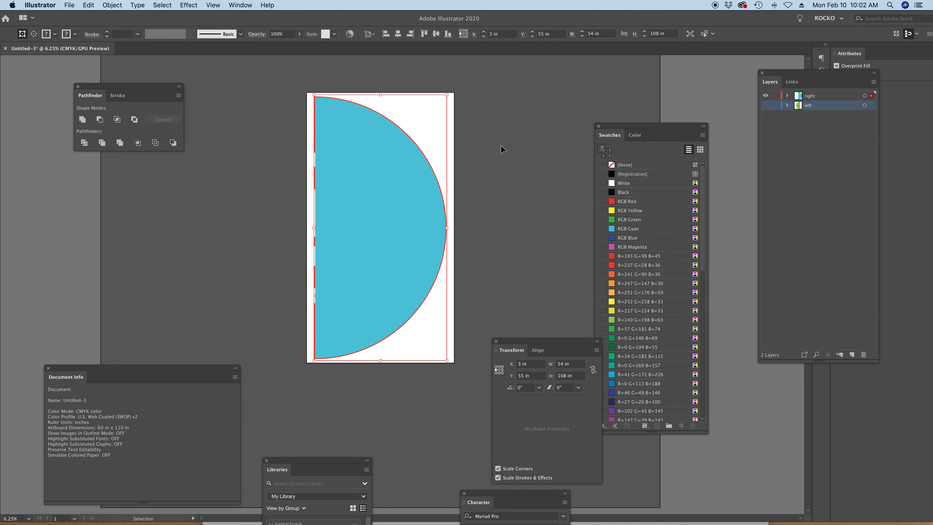
key("a")
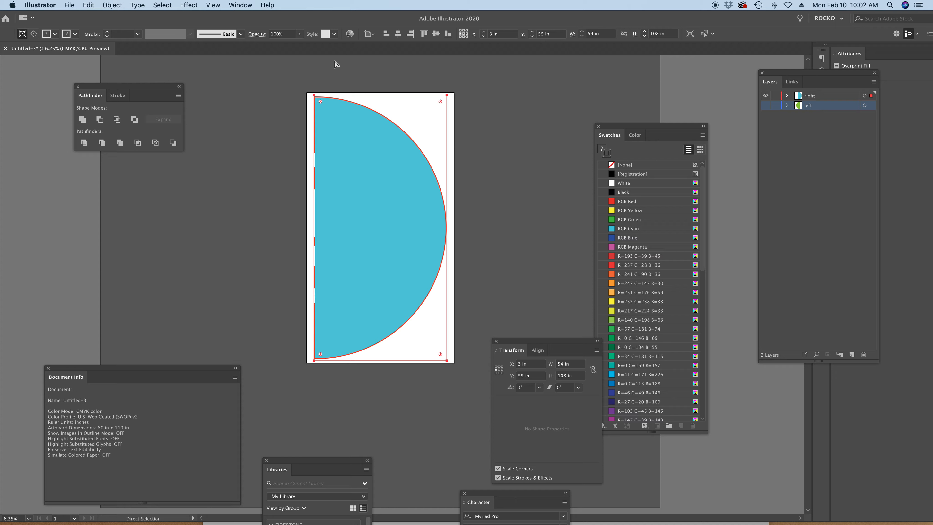
key("v")
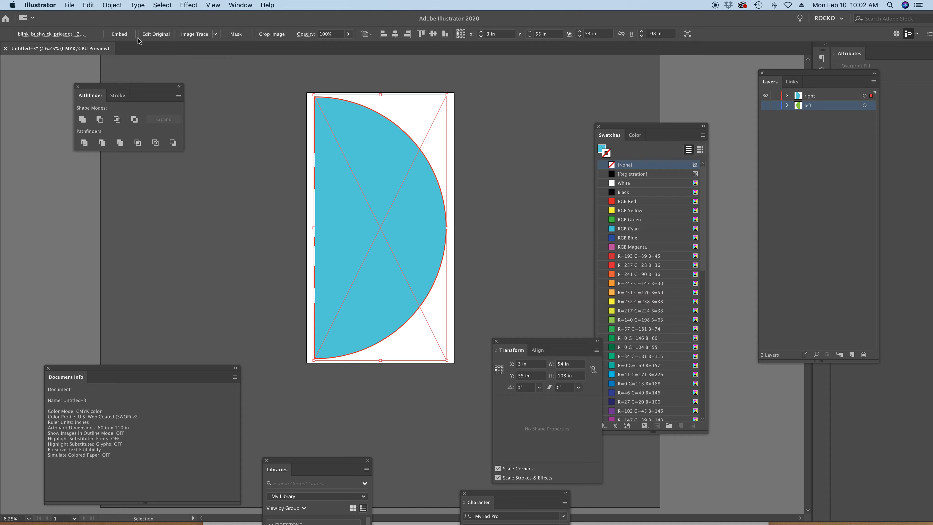
- Embed the linked right panel PDF, check it in outline view and preview, and undo the move and the embedding
left_click(121, 34)
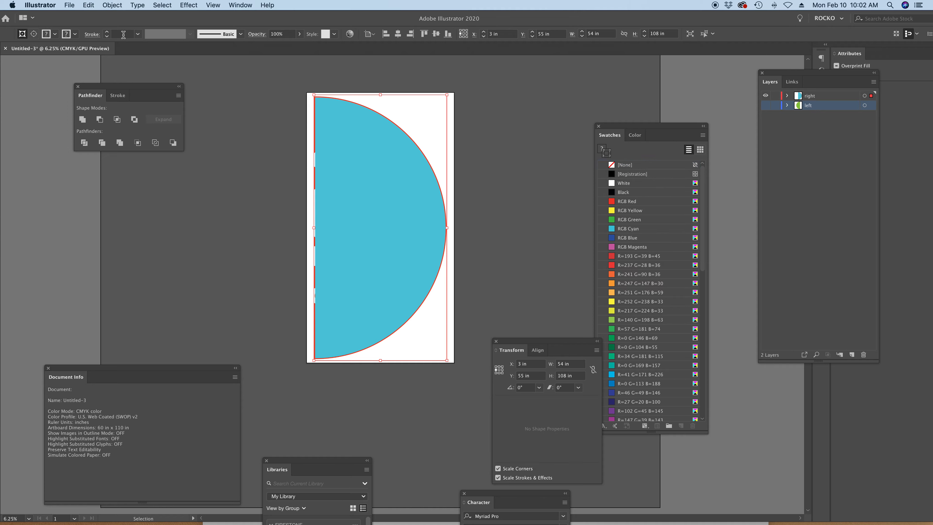
left_click(252, 91)
key("super+y")
key("super+y")
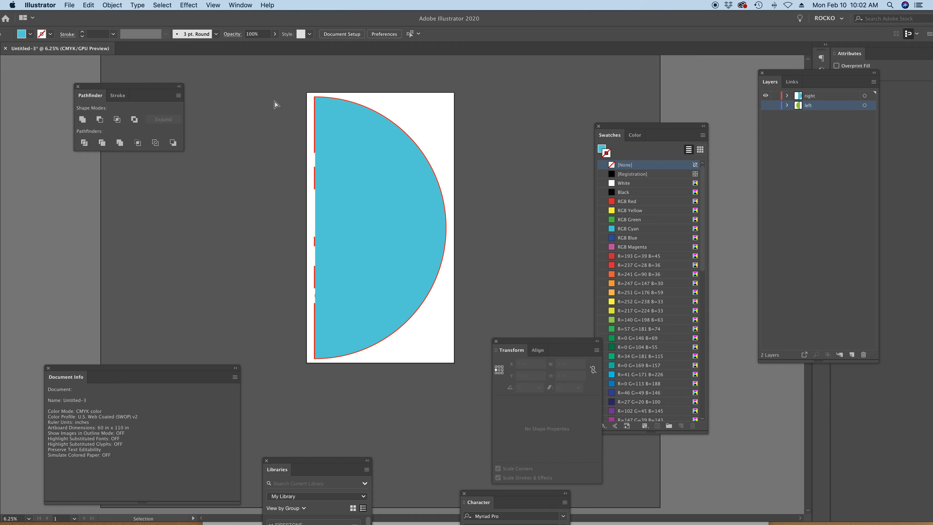
key("super+a")
left_click(216, 107)
left_click_drag(345, 124, 447, 98)
key("super+z")
key("super+z")
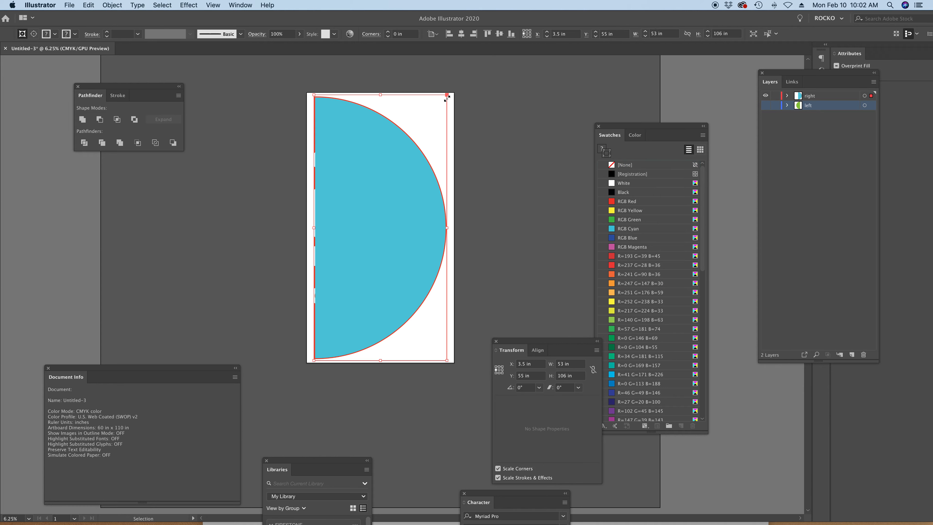
- Embed the linked blue right panel PDF into the document again
left_click(353, 128)
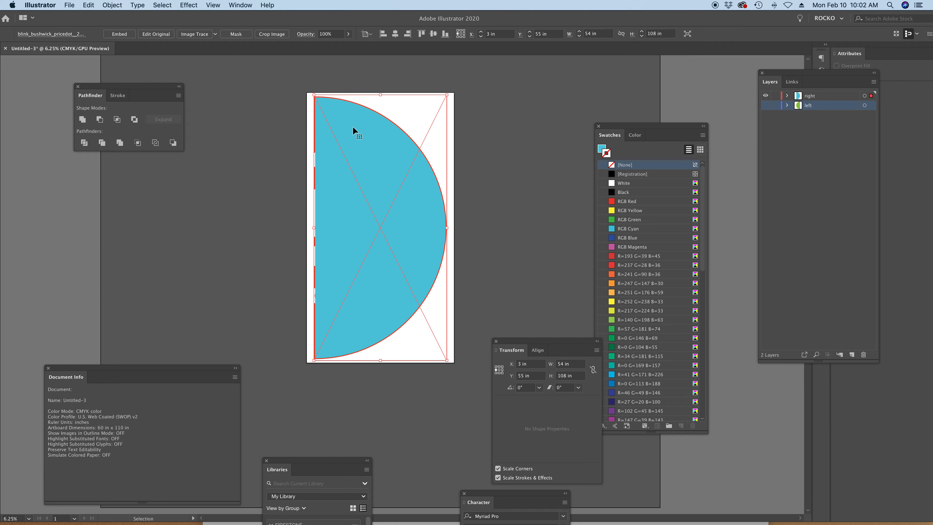
left_click(274, 114)
left_click_drag(365, 119, 455, 108)
key("super+z")
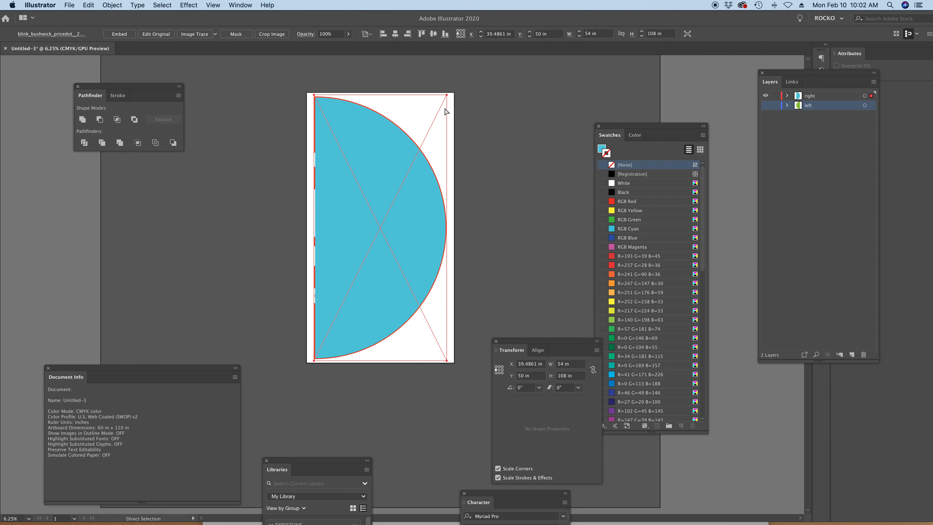
left_click(259, 122)
left_click(360, 138)
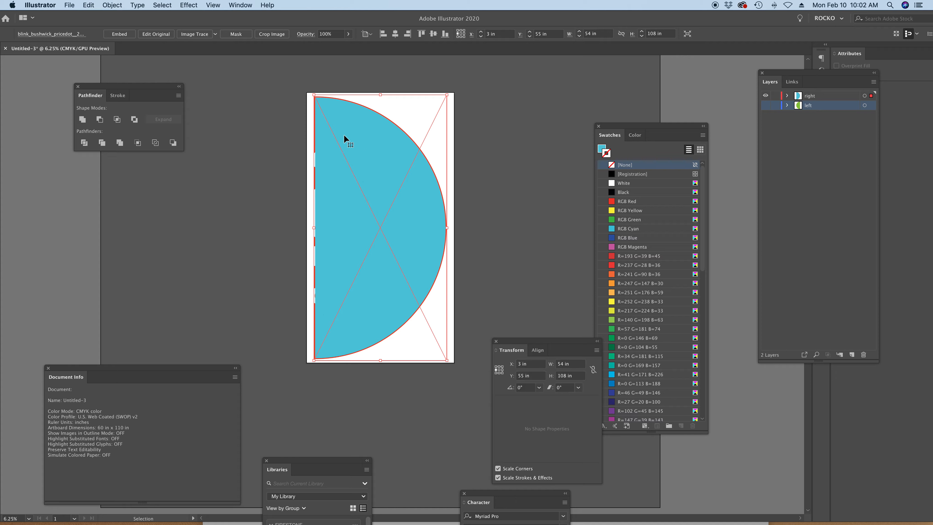
left_click(120, 34)
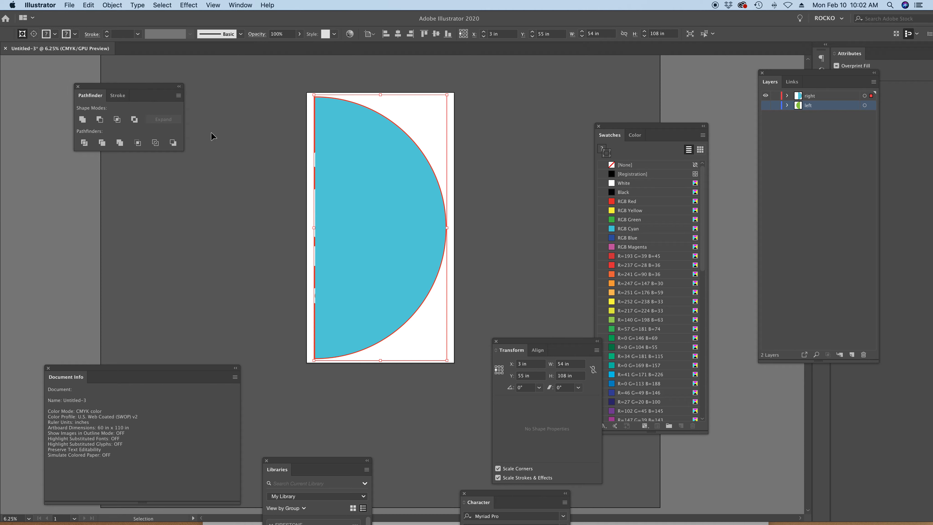
- Release the nested clipping masks around the embedded right panel artwork
left_click(112, 5)
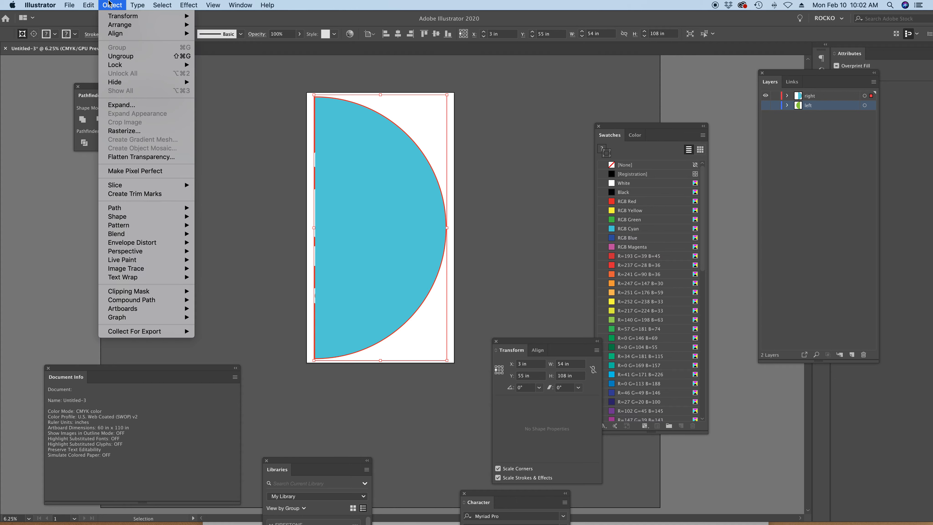
mouse_move(159, 291)
left_click(226, 300)
key("a")
left_click(249, 158)
left_click_drag(352, 145, 415, 129)
key("super+z")
left_click(121, 5)
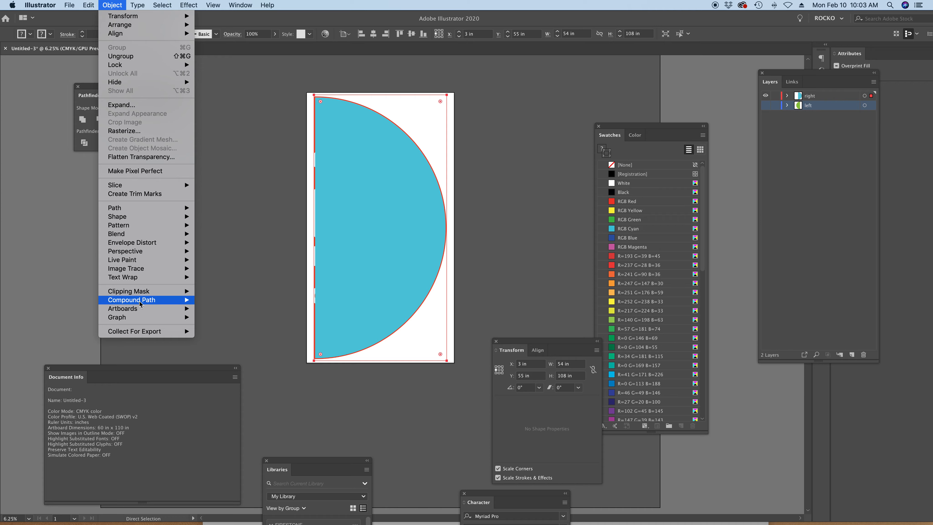
mouse_move(154, 291)
left_click(226, 300)
- Test how the released panel artwork separates by moving its pieces toward the upper right, and undo the moves
key("v")
left_click_drag(334, 204, 452, 146)
key("super+z")
left_click(478, 176)
key("super+z")
left_click(490, 136)
left_click_drag(391, 154, 454, 127)
key("super+z")
left_click_drag(382, 175, 456, 128)
key("super+z")
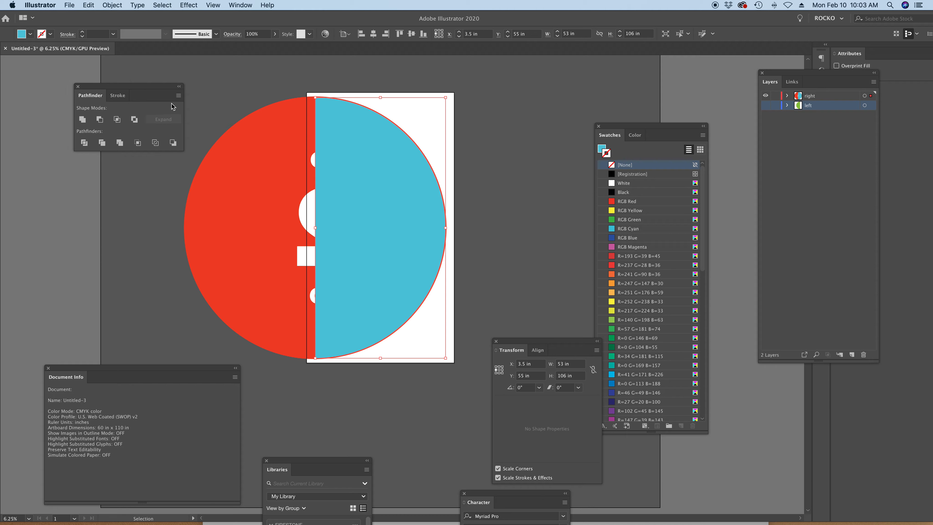
left_click(487, 125)
left_click_drag(411, 149, 476, 114)
key("super+z")
- Create a layer named "right cut" above the right layer and move the blue half circle onto it
key("super+l")
double_click(808, 96)
type("right cut")
key("Return")
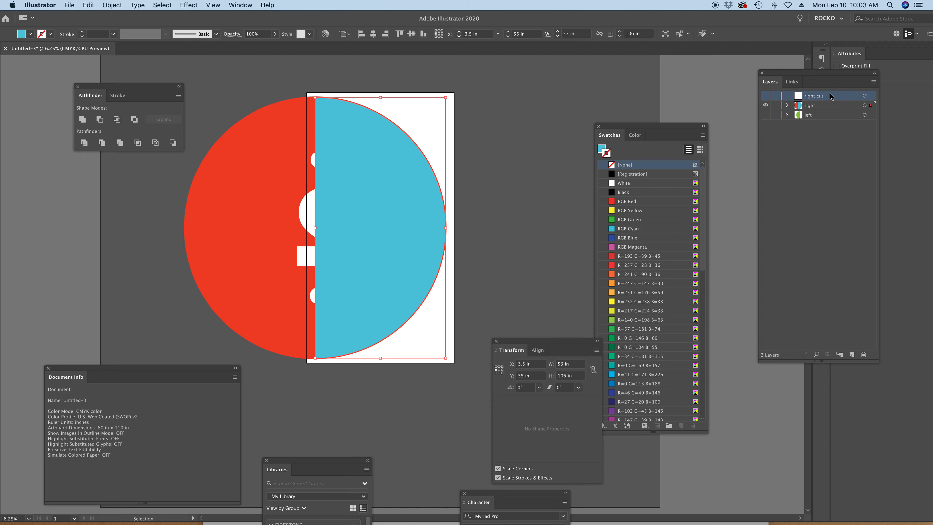
left_click_drag(872, 104, 870, 95)
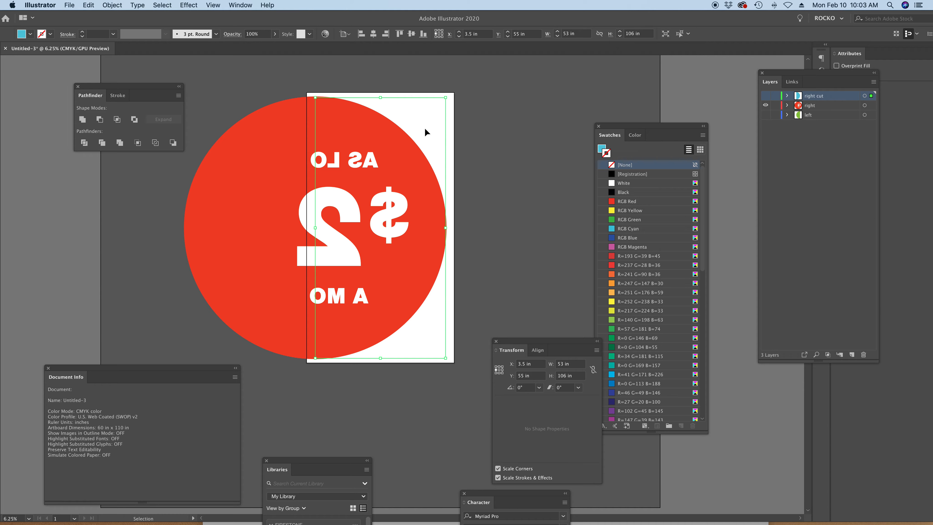
left_click(423, 97)
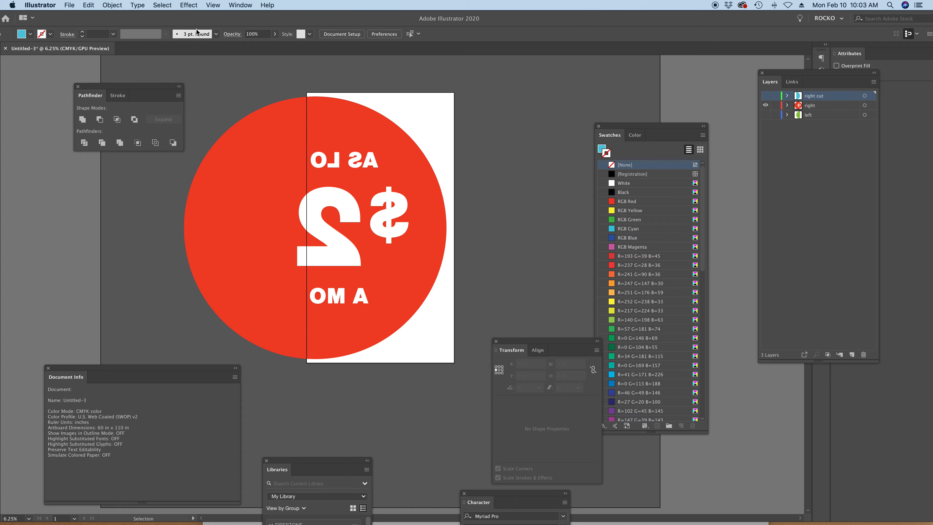
- On the right layer, draw a rectangle about 65 by 127 in over the red artwork's overflow beyond the panel's straight edge
left_click_drag(182, 20, 228, 18)
left_click(22, 106)
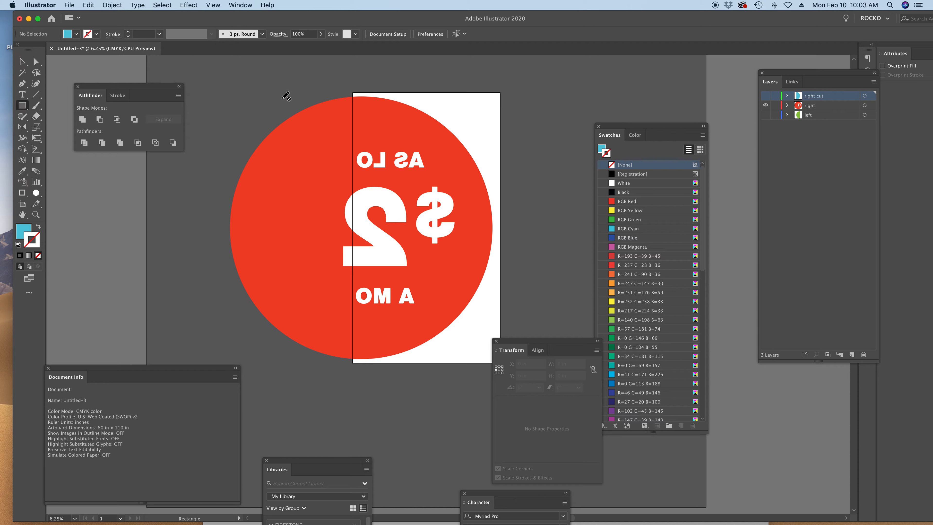
left_click(845, 107)
left_click_drag(198, 76, 358, 388)
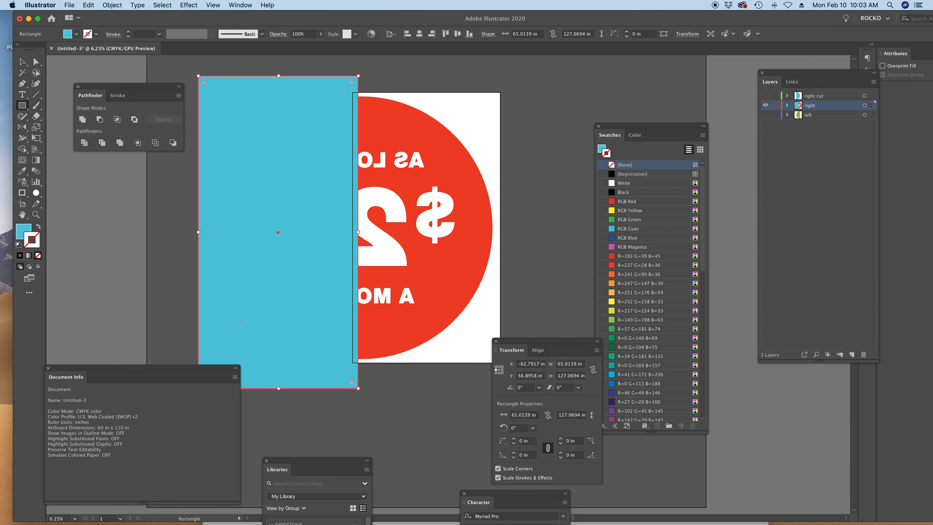
- Give the covering rectangle a white fill and no stroke
key("d")
left_click(32, 240)
left_click(38, 255)
left_click(23, 231)
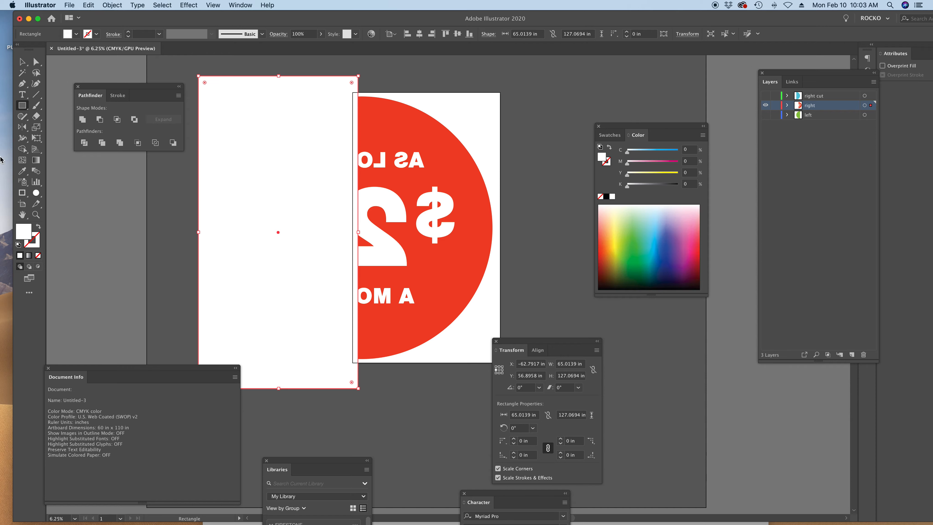
key("v")
left_click(666, 79)
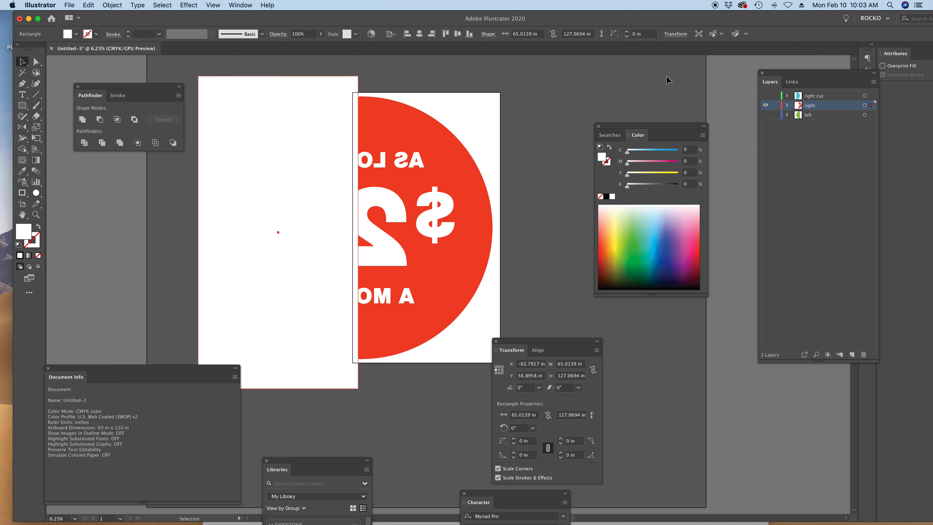
- Show the right cut layer and nudge the white rectangle toward the blue panel's straight edge, to about X -61.96 in
left_click(766, 96)
key("z")
left_click_drag(416, 119, 422, 176)
key("v")
left_click(312, 121)
key("shift+Right")
key("shift+Right")
key("shift+Right")
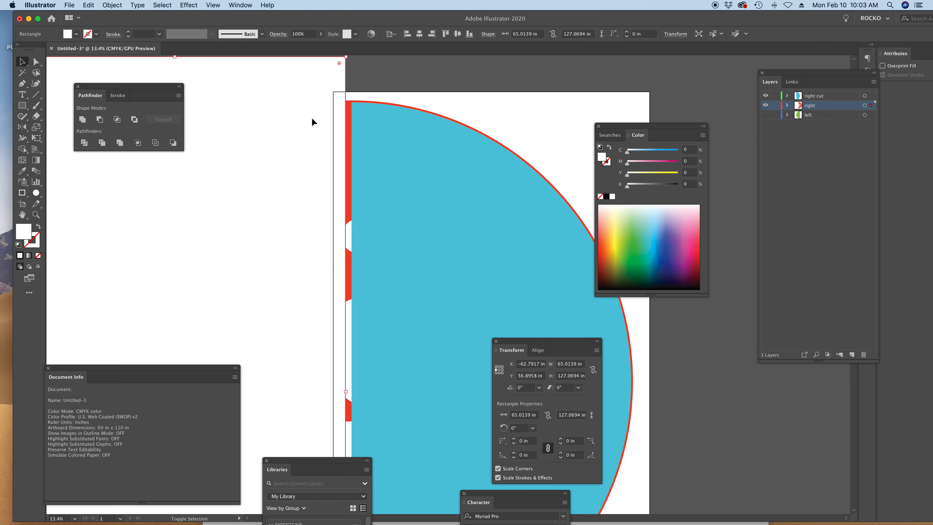
key("shift+Right")
key("shift+Right")
left_click(472, 71)
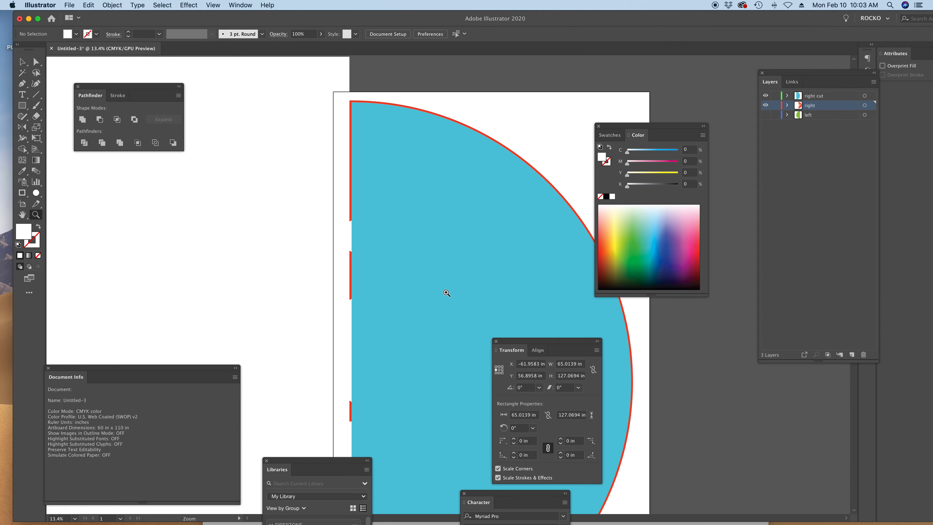
- Compare the masked red artwork with the blue panel by toggling the right cut layer's visibility, leaving that layer hidden
key("z")
left_click(444, 295, "alt")
left_click(444, 295, "alt")
left_click(444, 295, "alt")
left_click(444, 295)
left_click_drag(393, 227, 332, 122)
left_click(382, 250, "alt")
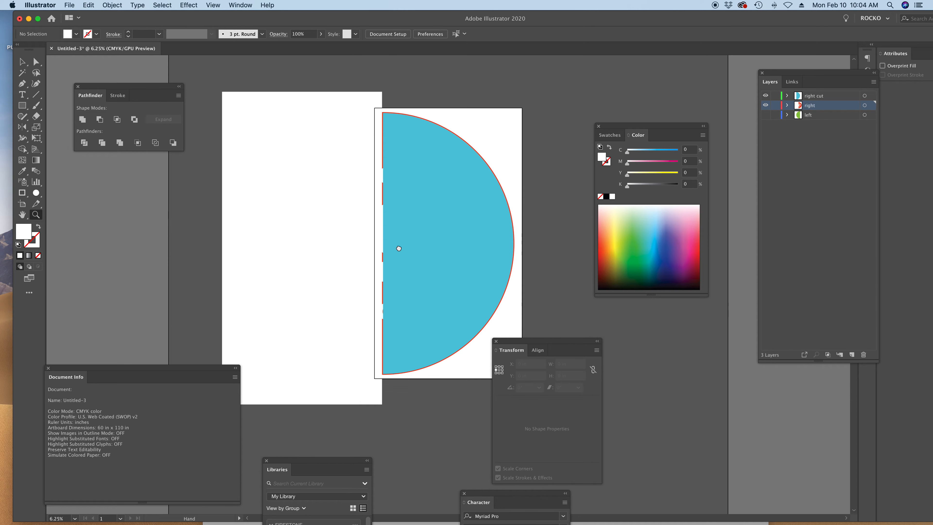
left_click_drag(384, 248, 339, 248)
left_click(765, 96)
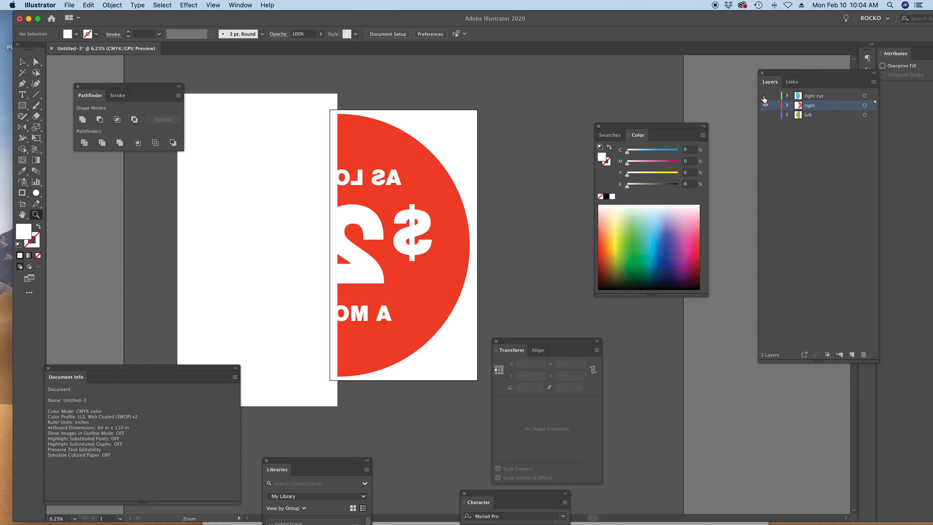
left_click(766, 96)
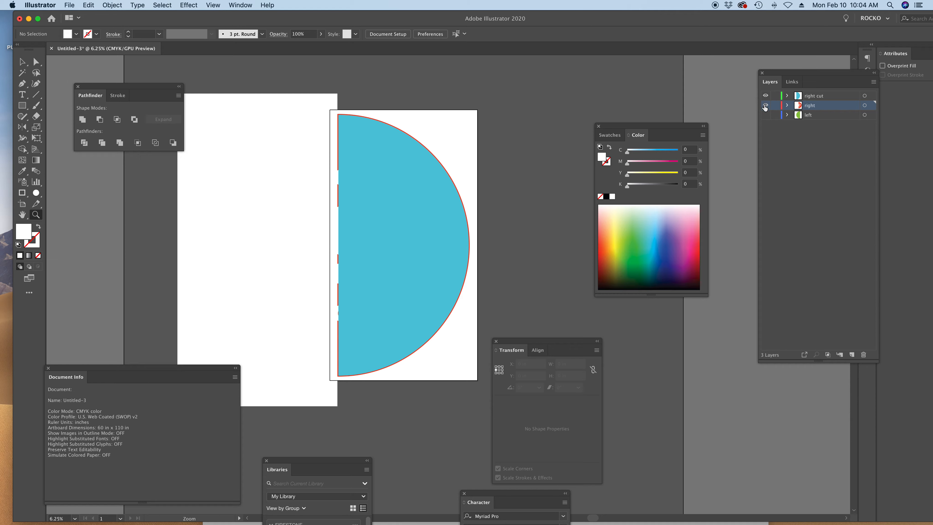
left_click(766, 98)
left_click(766, 98)
left_click(766, 98)
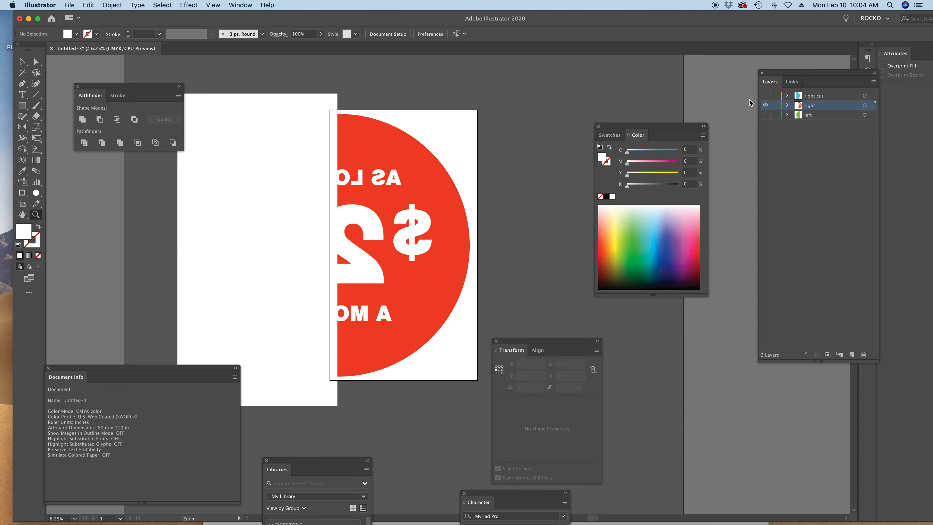
- Switch to Finder and search the Vinylbomb_Lacie drive for "outdoor blink"
left_click_drag(322, 16, 304, 290)
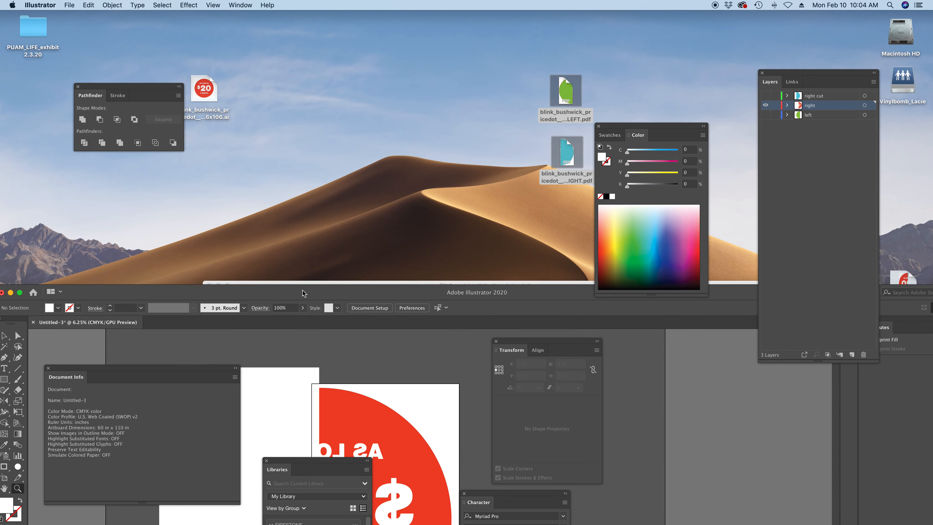
left_click(260, 110)
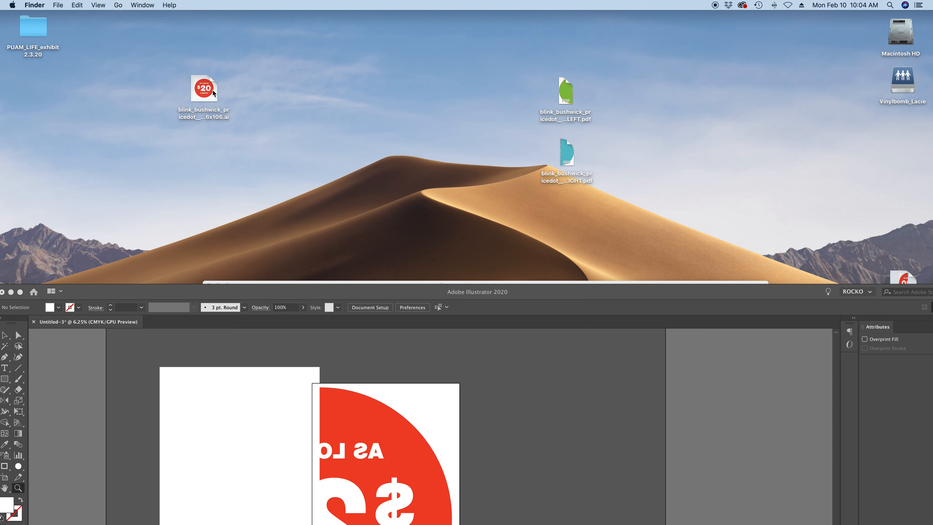
left_click(910, 83)
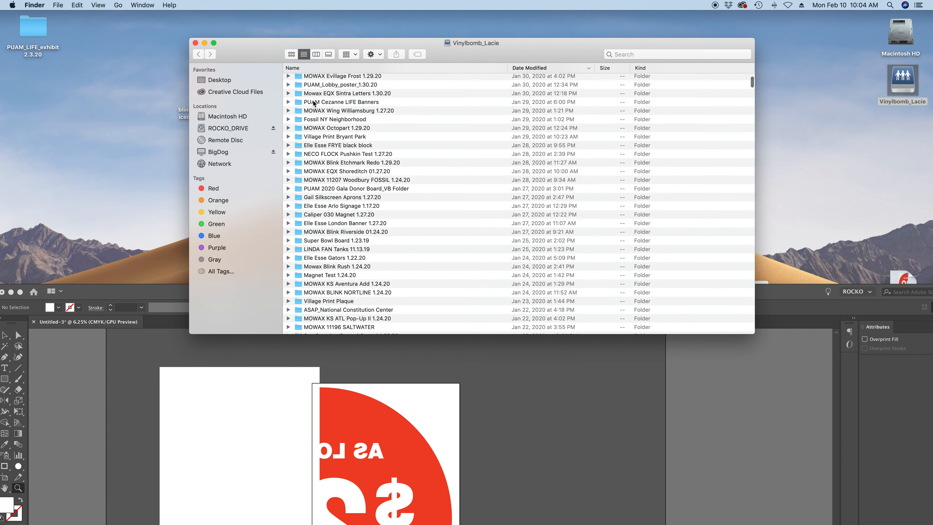
left_click_drag(477, 43, 470, 63)
left_click(613, 71)
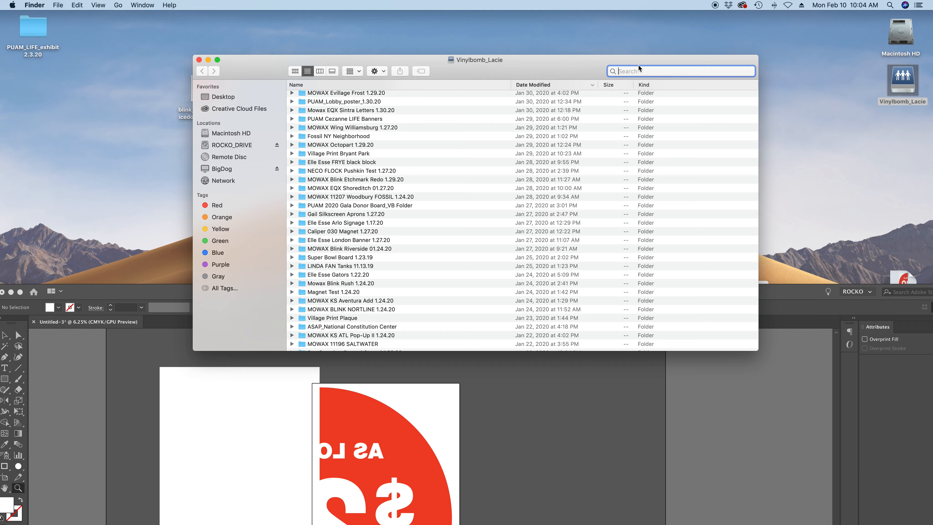
type("outdoor blink")
key("Return")
- Open OUTDOORS_ONLY_NEW BLINK COLORS 2019.ai in Illustrator, continuing past the color profile warning, and bring its color chart into view
double_click(361, 115)
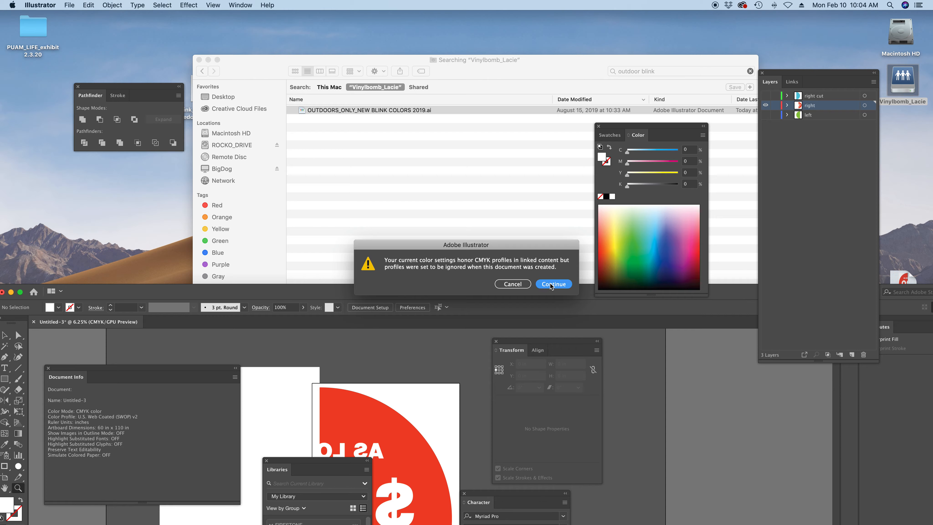
key("Return")
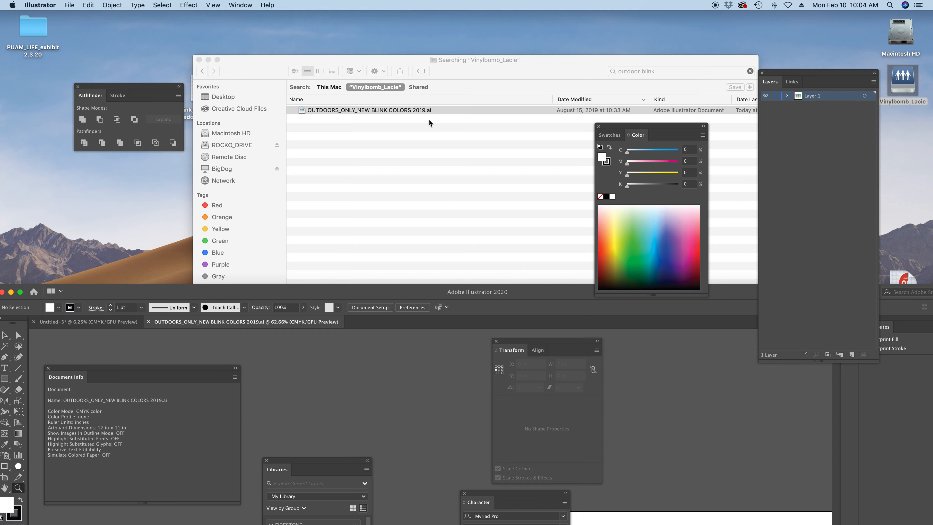
left_click_drag(529, 290, 417, 63)
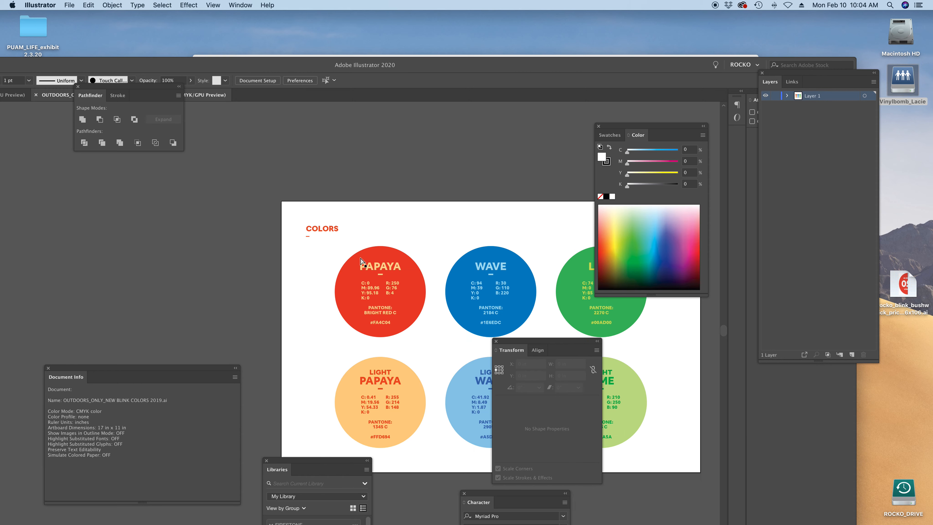
- Select the red PAPAYA circle in the color chart to check its CMYK values, and return to the Untitled-3 document
left_click(347, 304)
double_click(260, 64)
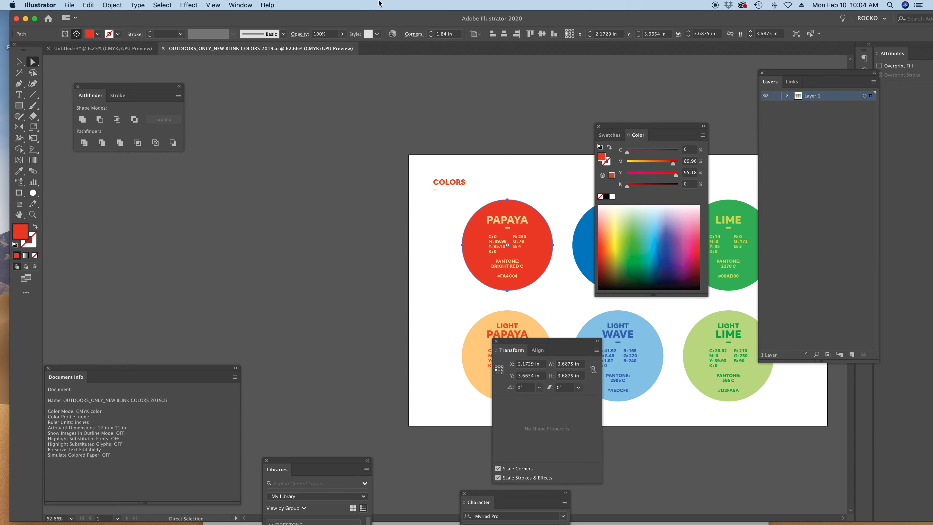
left_click(121, 48)
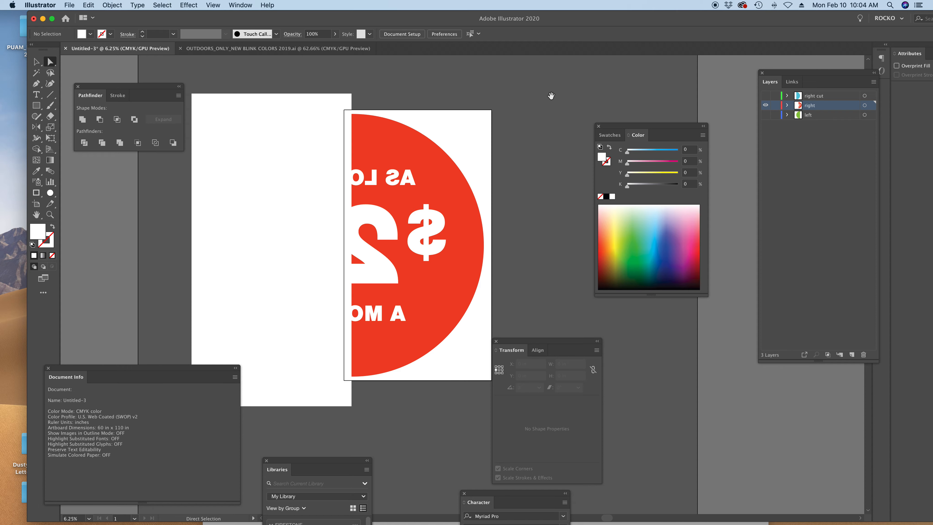
- Paste the copied red PAPAYA circle into the document and place it in the empty space beside the right panel
left_click_drag(549, 101, 516, 161)
left_click_drag(437, 161, 373, 140)
key("super+v")
key("v")
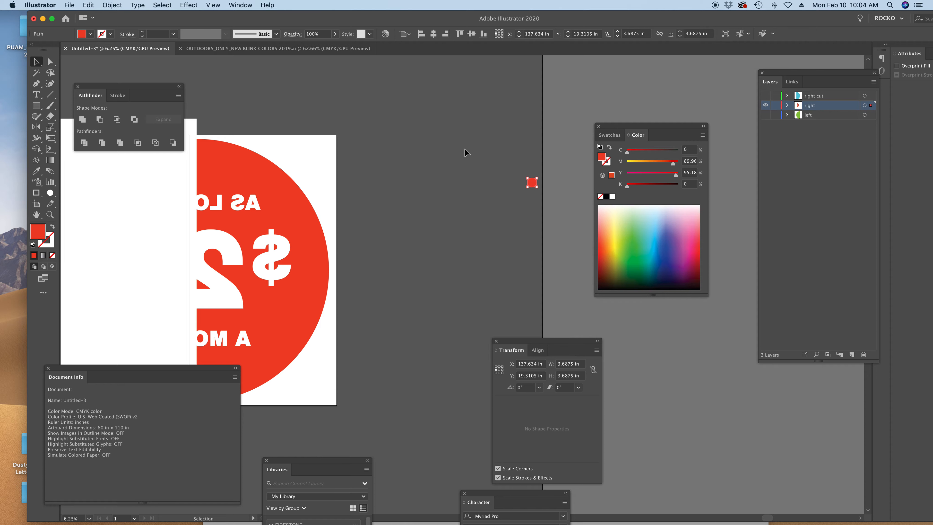
left_click_drag(535, 180, 426, 223)
left_click_drag(405, 187, 438, 157)
key("a")
left_click_drag(358, 152, 425, 93)
key("super+z")
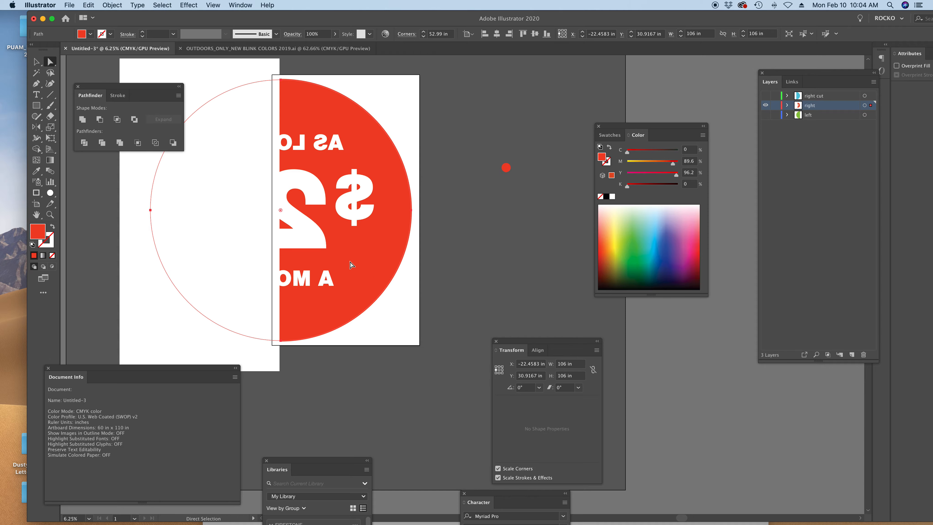
left_click_drag(428, 267, 409, 229)
left_click(429, 288)
key("super+z")
- Convert the 50 pt red stroke around the large circle into a filled shape with Outline Stroke
key("z")
key("space")
left_click_drag(332, 414, 375, 116)
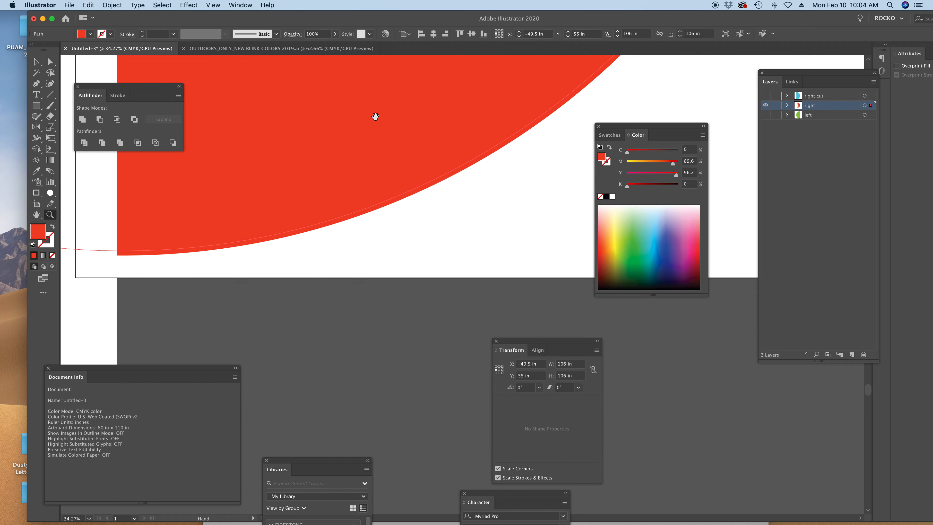
left_click_drag(275, 213, 372, 155)
key("a")
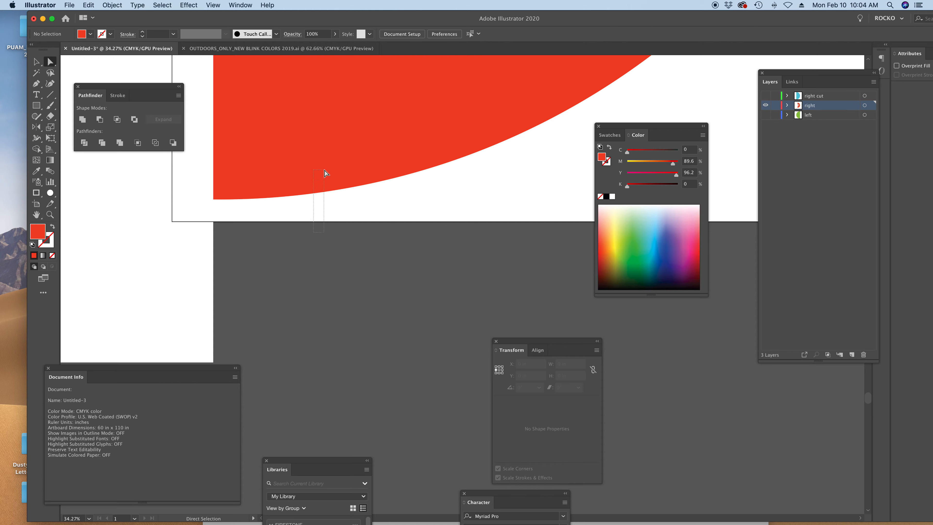
left_click(315, 190)
left_click(289, 235)
left_click(335, 194)
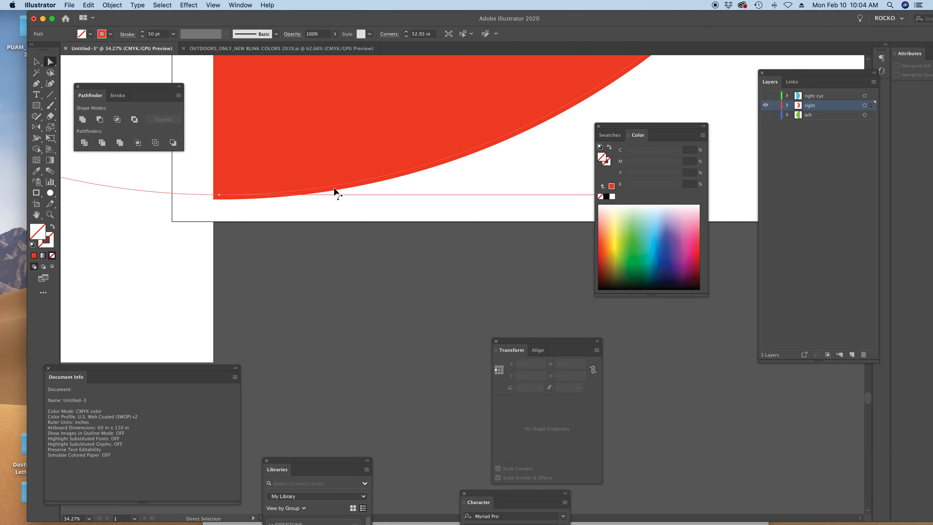
left_click(137, 5)
mouse_move(112, 5)
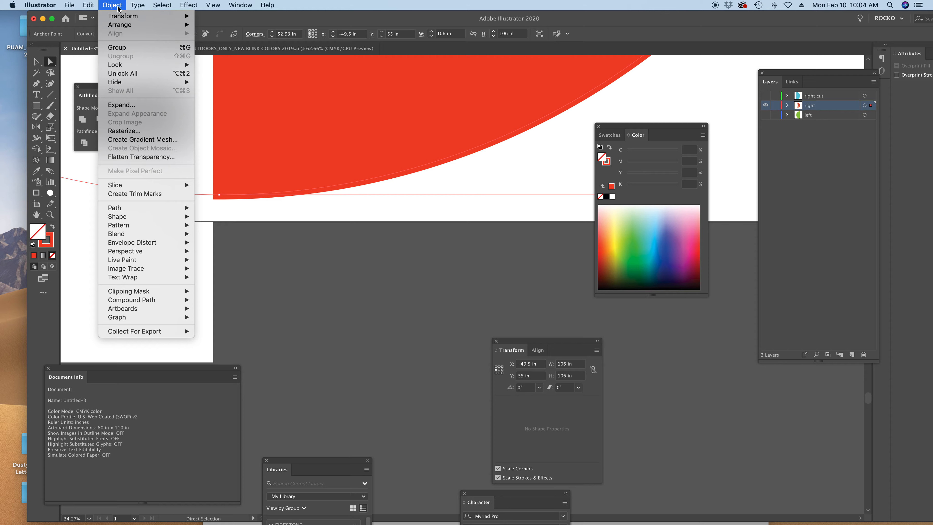
mouse_move(147, 208)
left_click(222, 231)
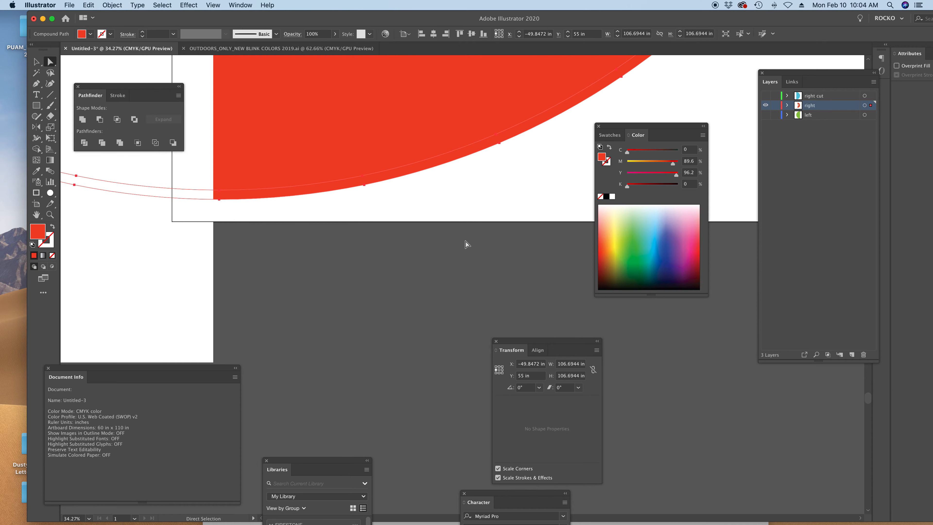
- Try to select every object that shares the outlined ring's fill color, and clear the selection
key("z")
left_click(468, 241, "alt")
left_click(467, 241, "alt")
left_click(162, 5)
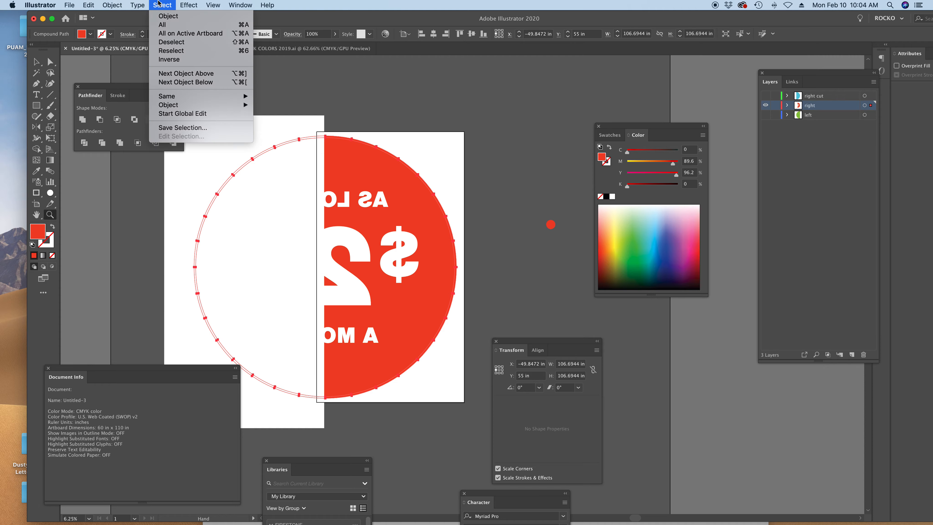
mouse_move(198, 97)
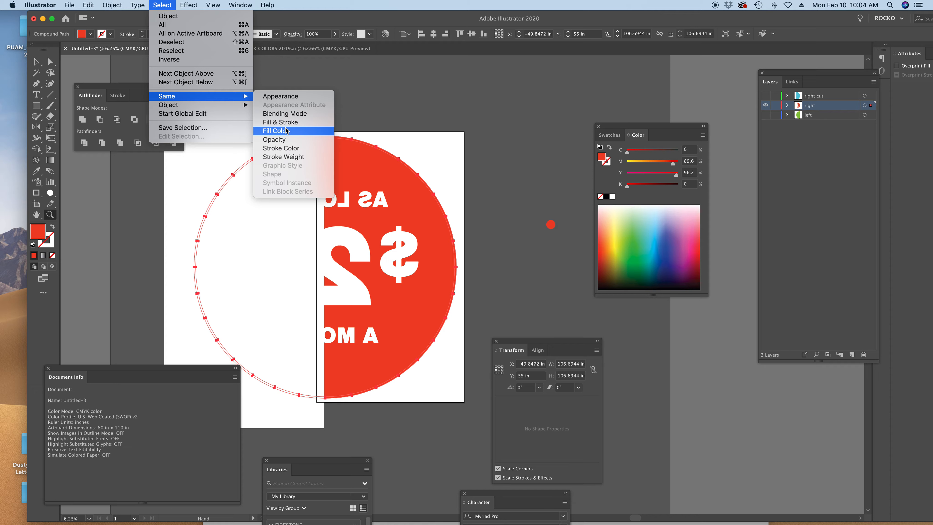
left_click(288, 122)
key("i")
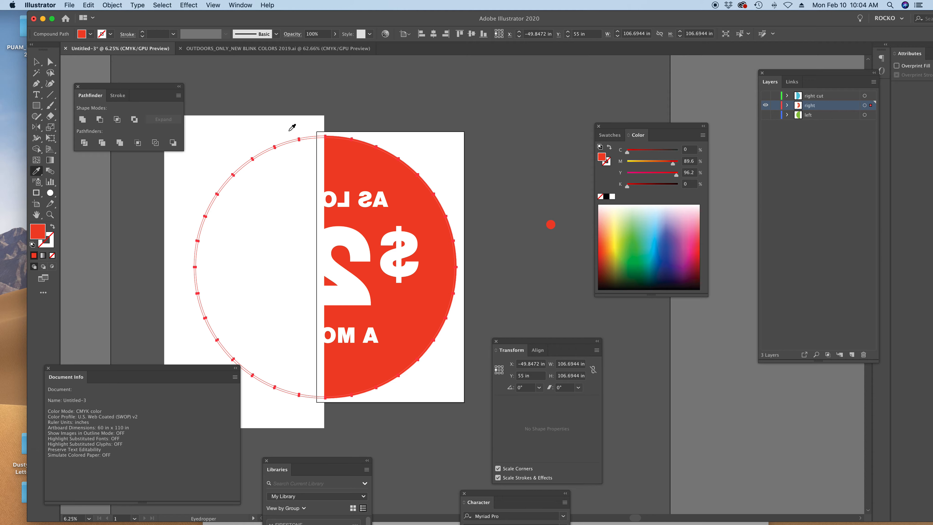
left_click(287, 132)
key("a")
left_click(411, 129)
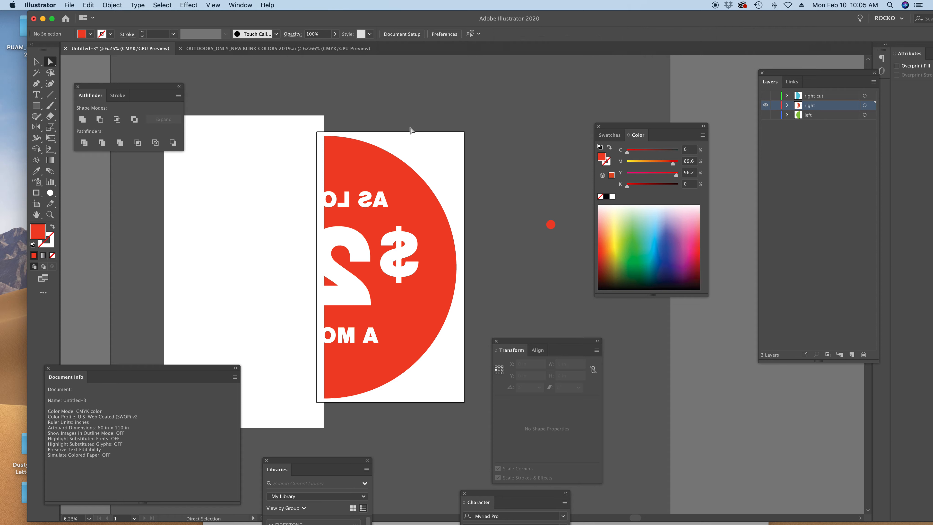
- Recolor the large red circle and its outlined edge with the pasted PAPAYA circle's fill, using the Eyedropper, and deselect them
scroll(374, 154, "up", 5)
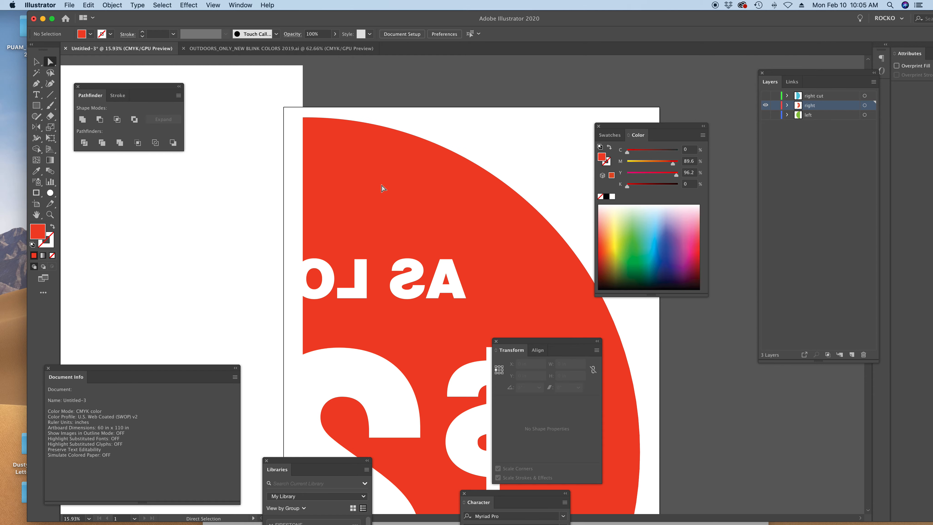
key("super+a")
scroll(343, 173, "down", 6)
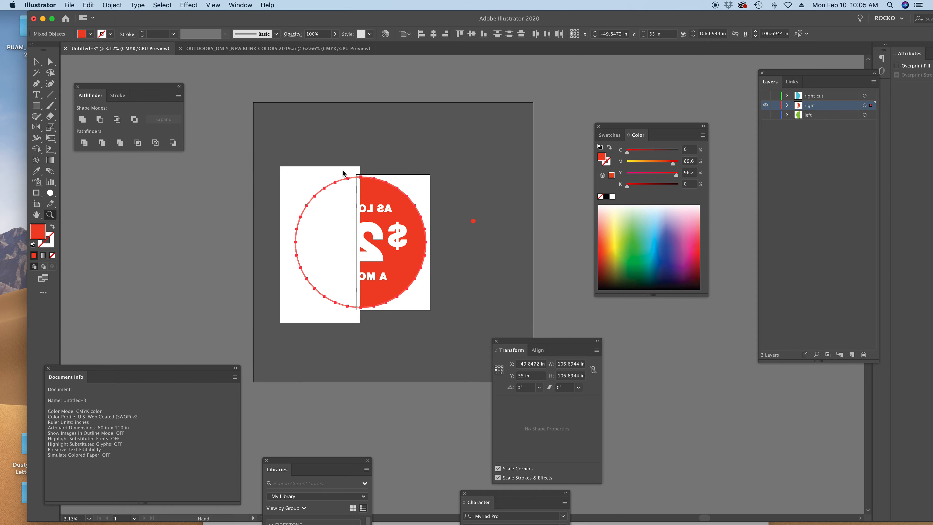
scroll(439, 195, "down", 2)
scroll(435, 193, "up", 3)
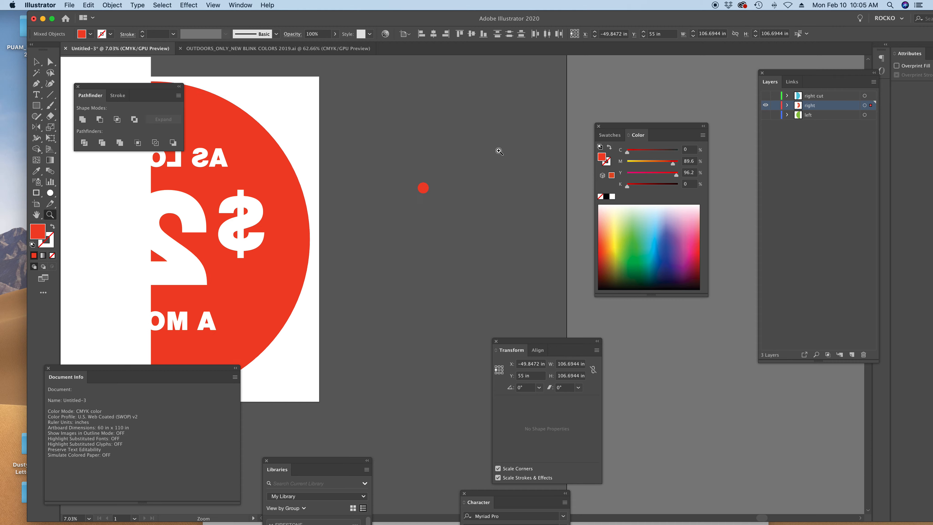
key("i")
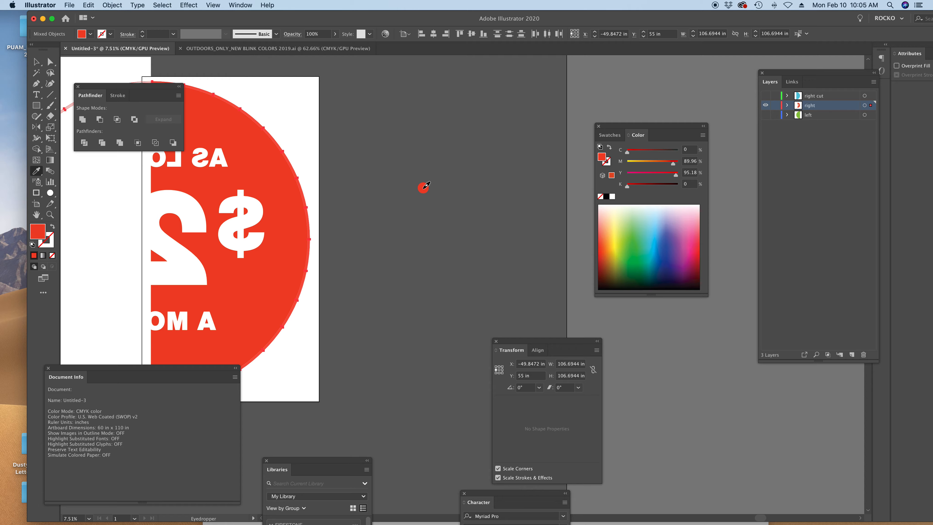
left_click(36, 61)
left_click(376, 101)
left_click_drag(375, 101, 469, 84)
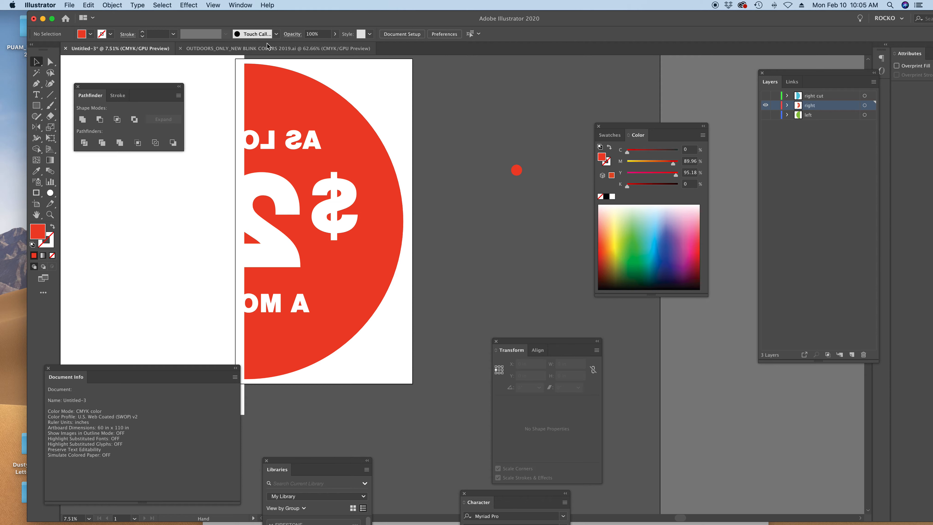
- Start saving the document to the Desktop as an Adobe Illustrator file named Blink Bushwick_PROD
left_click(69, 5)
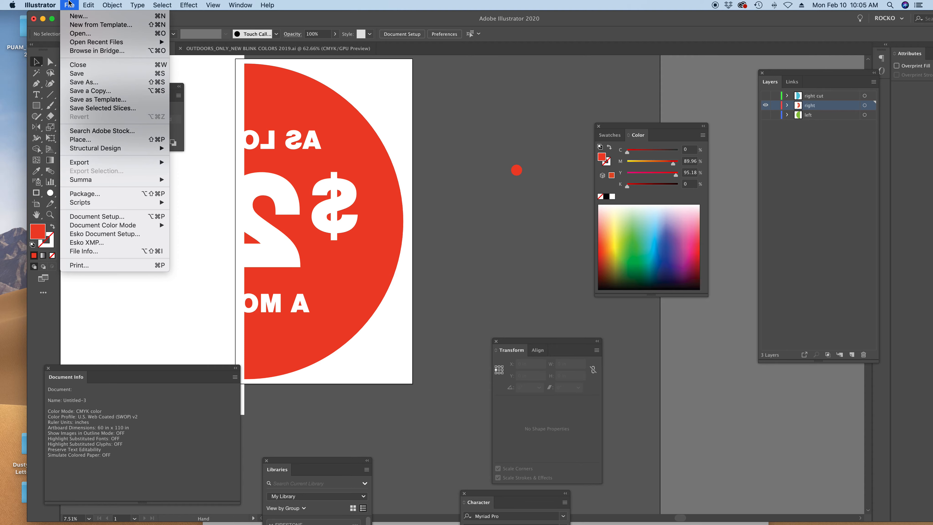
left_click(88, 82)
type("Bl")
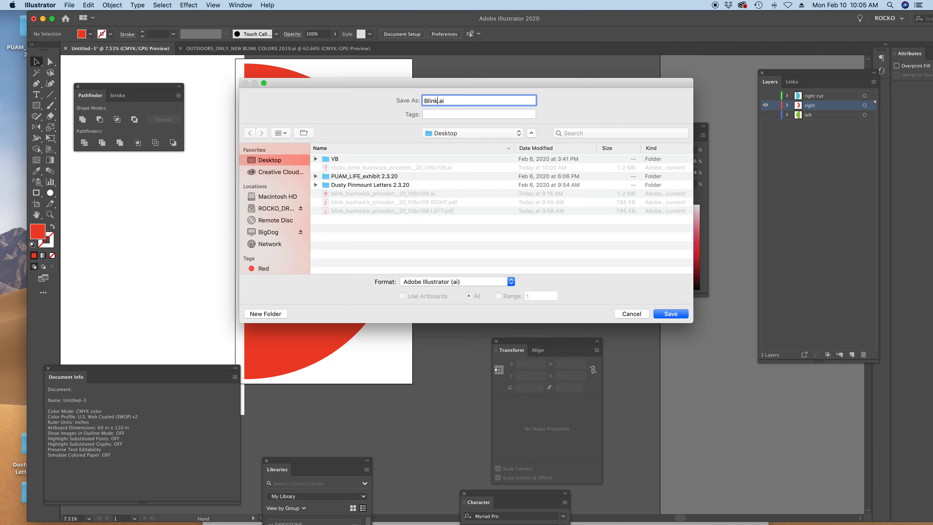
type("ink Bushwick_PROD")
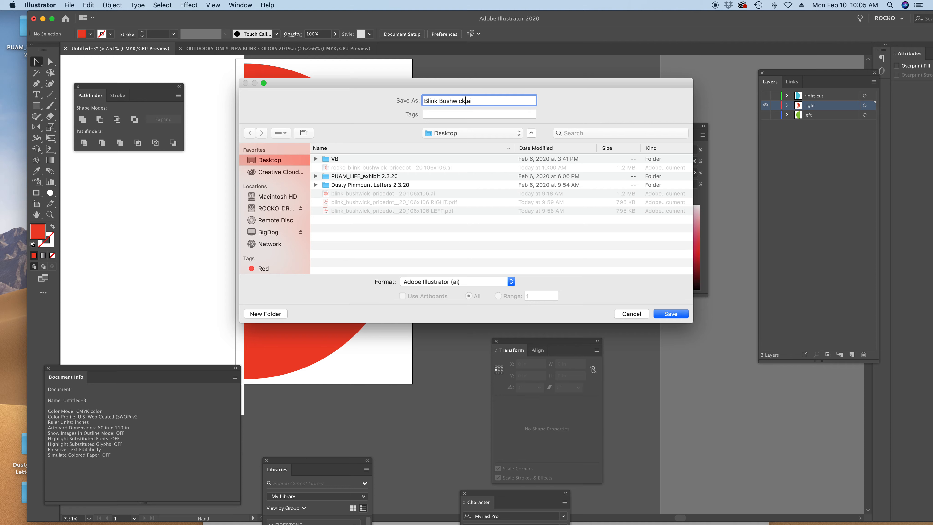